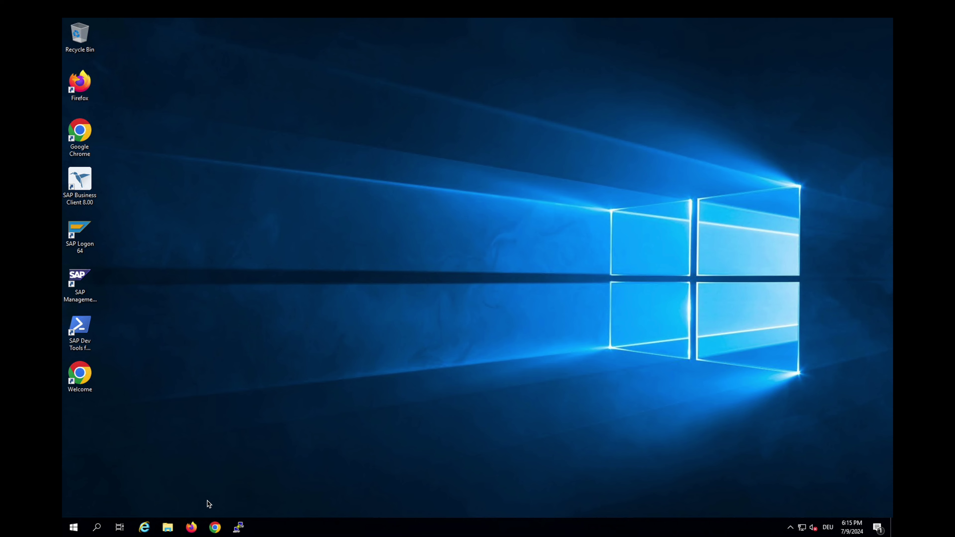
Open the bowbridge website in Chrome and go to its software downloads page.
click(215, 527)
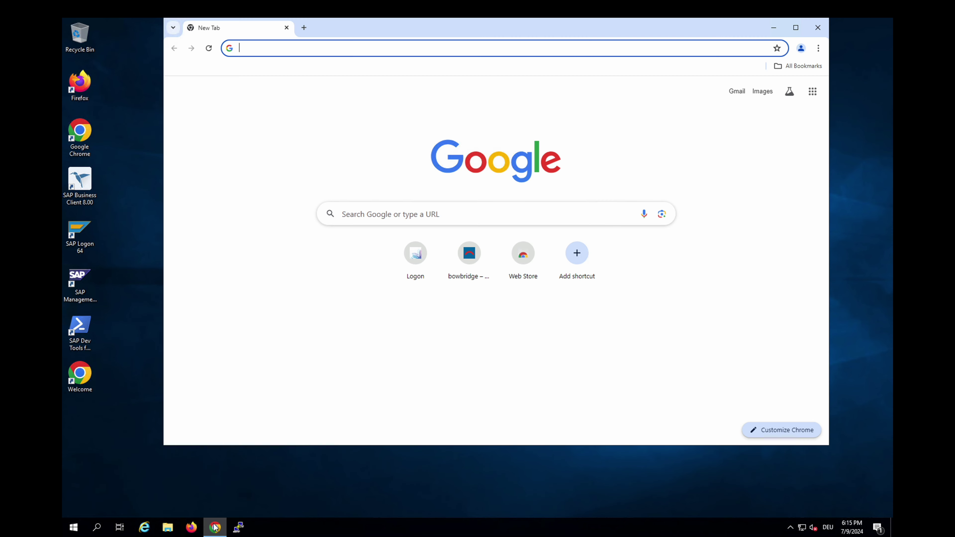
click(469, 254)
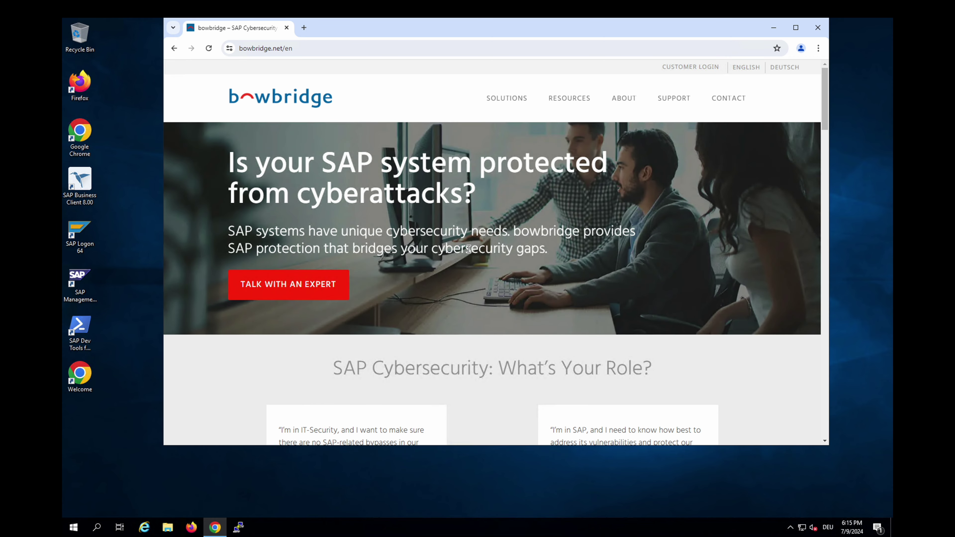
mouse_move(682, 106)
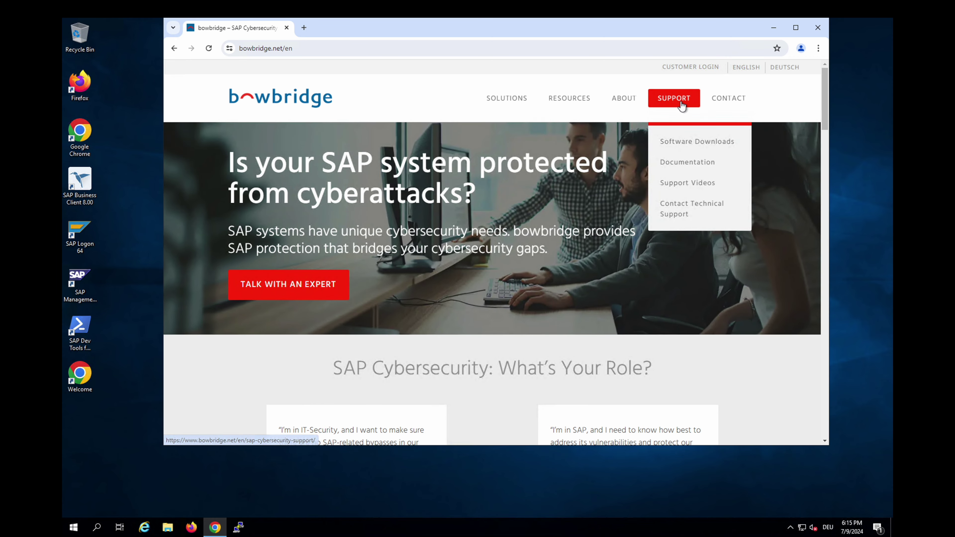
click(728, 148)
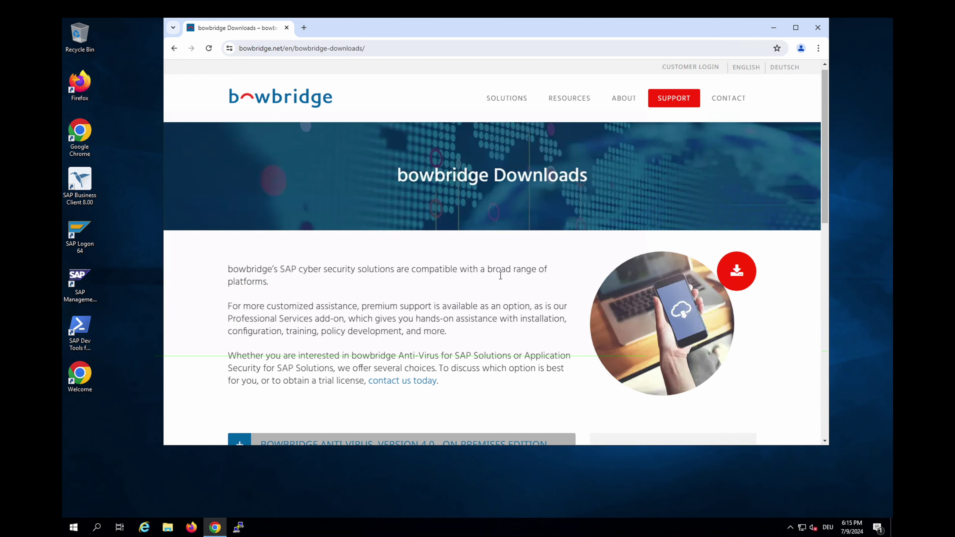
Copy the link address of the Linux x86-64 download for bowbridge Anti-Virus, Version 4.0 - Cloud Client.
scroll(501, 278, down, 2)
scroll(501, 278, down, 3)
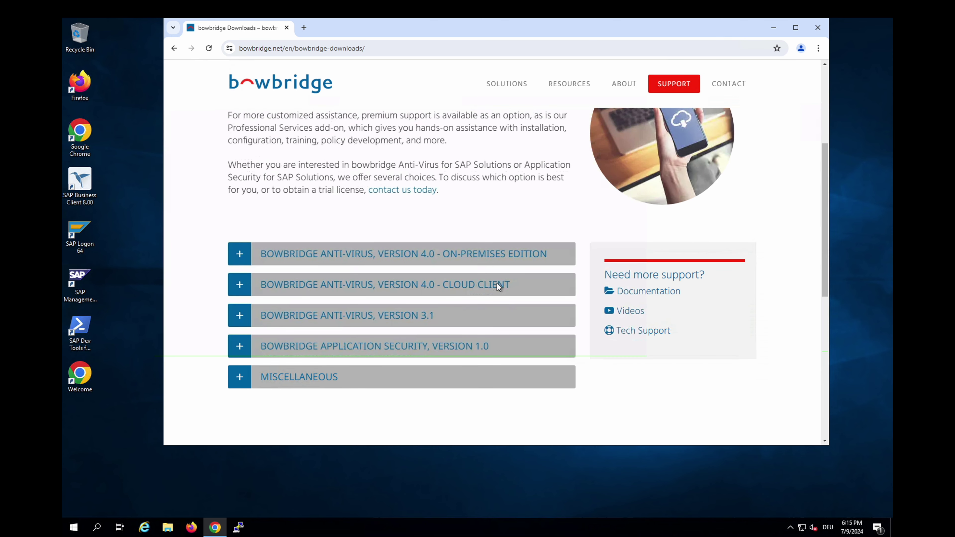
click(509, 289)
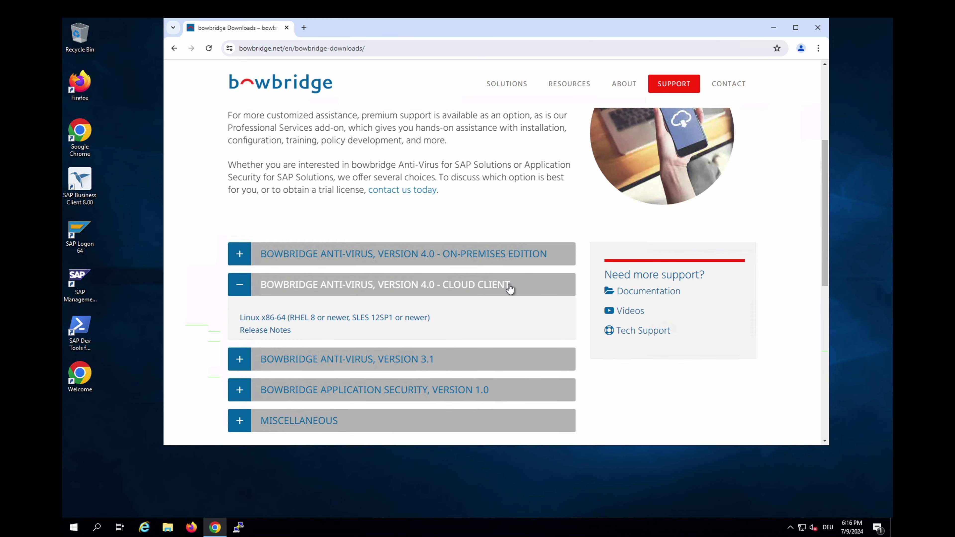
right_click(416, 323)
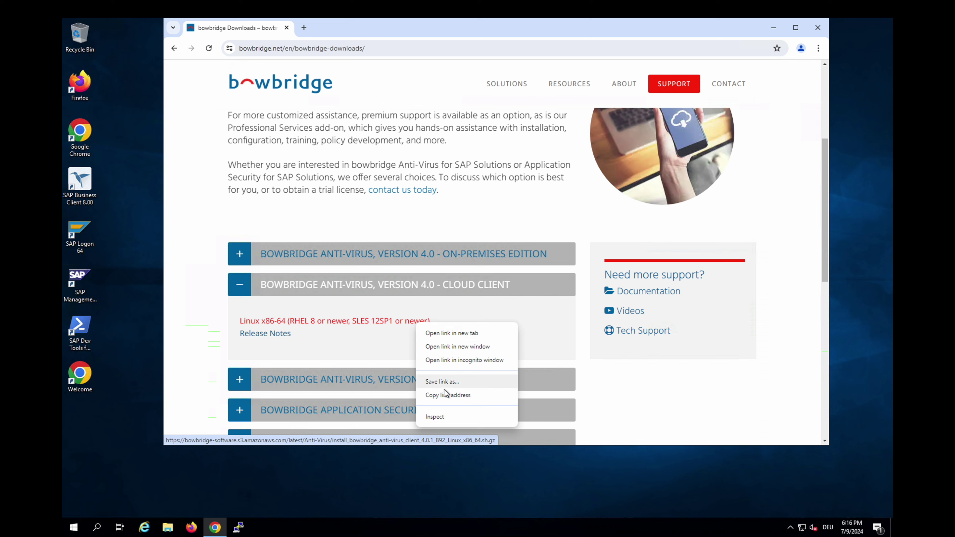
click(446, 395)
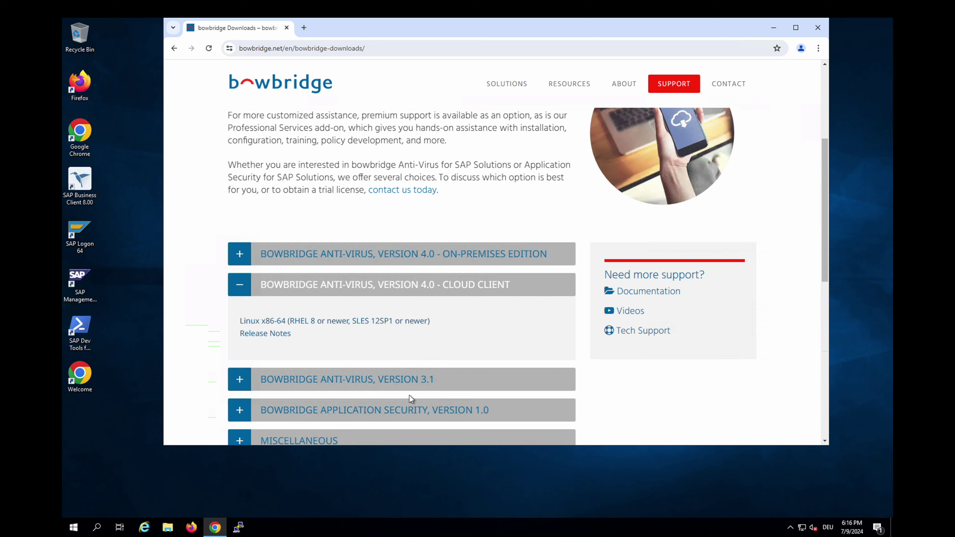
Open the saved S4H session in PuTTY and switch to the s4hadm user with a login shell.
click(239, 528)
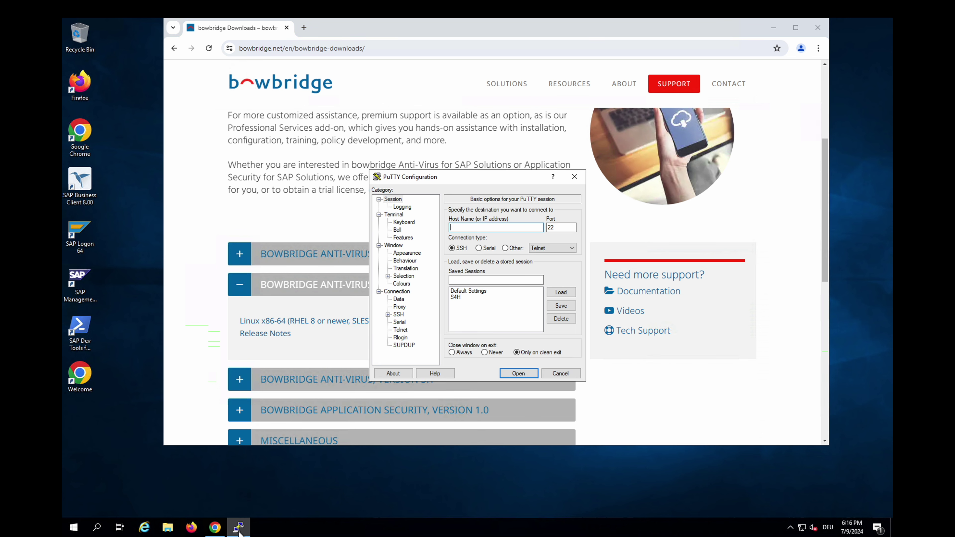
double_click(456, 297)
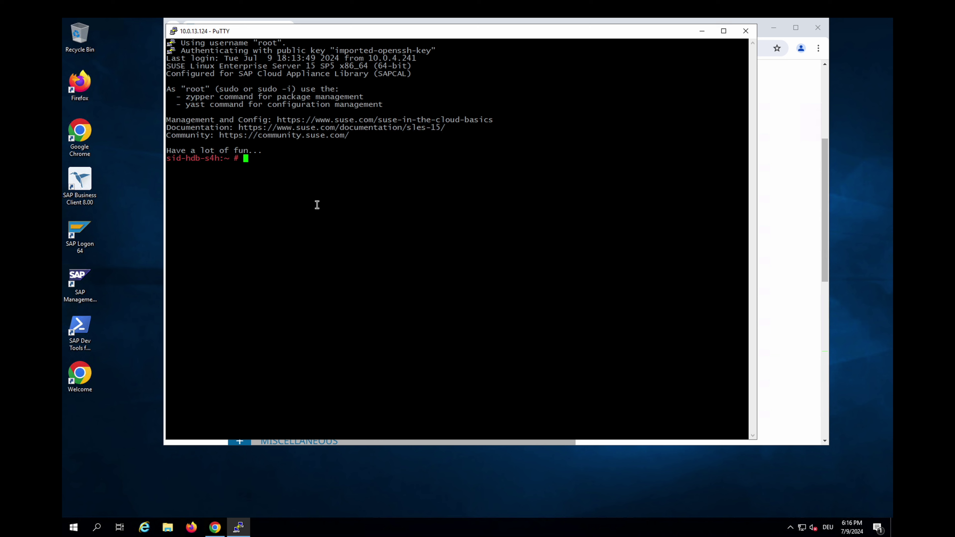
text(su - s4hadm)
key(Return)
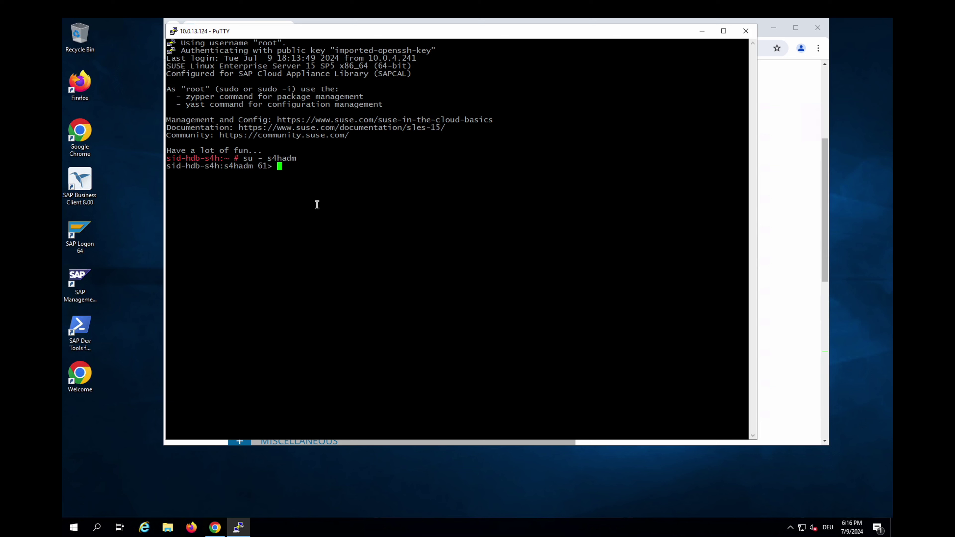
Download the Anti-Virus client installer to the server with wget and the copied link.
text(wget)
right_click(317, 205)
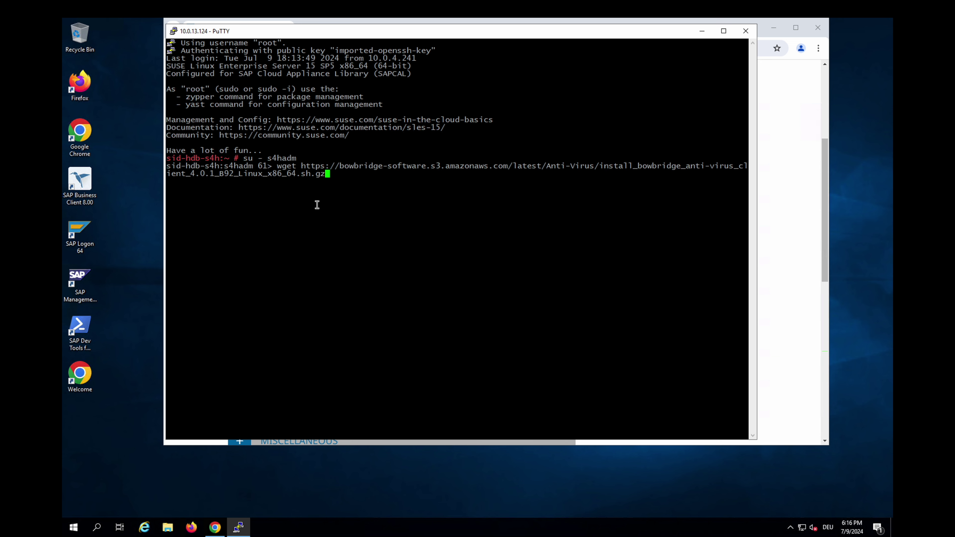
key(Return)
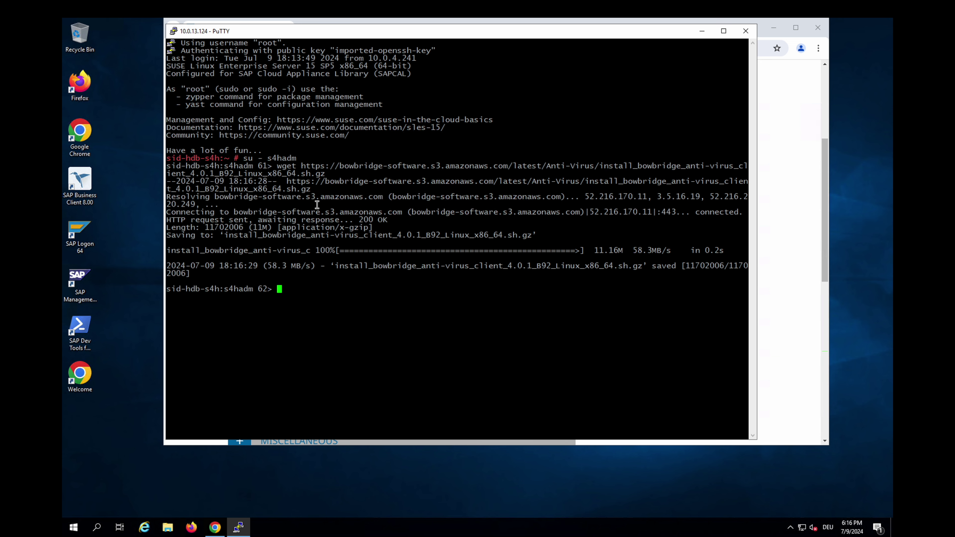
List the directory's files and decompress install_bowbridge_anti-virus_client_4.0.1_B92_Linux_x86_64.sh.gz with gunzip.
text(ls)
key(Return)
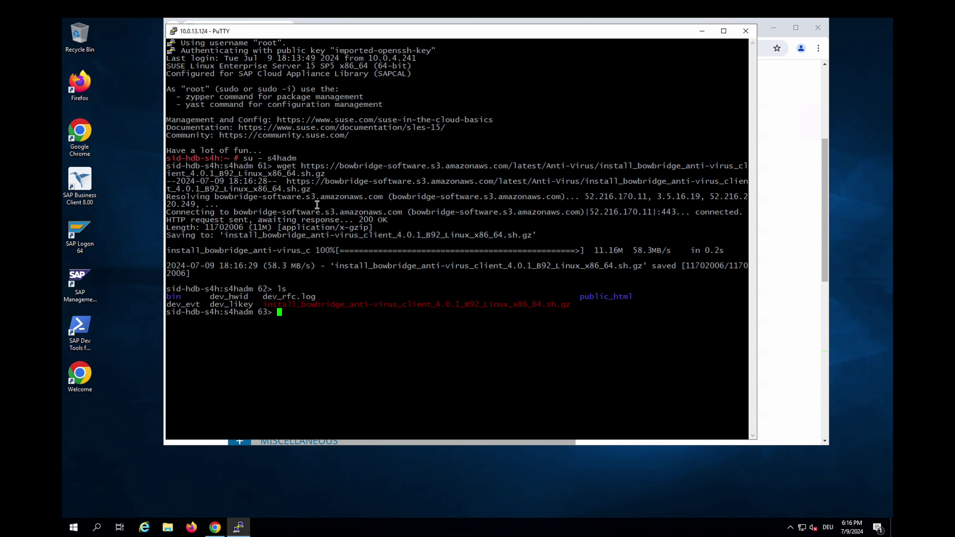
text(gunzip install_bowbridge_anti-virus_client_4.0.1_B92_Linux_x86_64.sh.gz)
key(Return)
Run the unpacked installer with sh and the options --install --silent --targetdir /usr/sap/$SAPSYSTEMNAME/bowbridge --install_pattern Cloud --accept_EULA.
text(s)
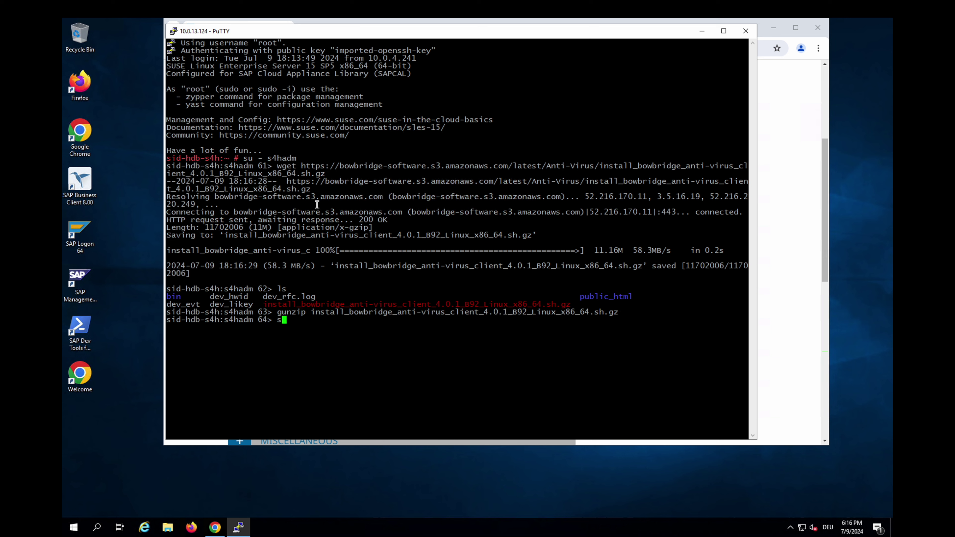
text(h install_bowbridge_anti-virus_client_4.0.1_B92_Linux_x86_64.sh --install )
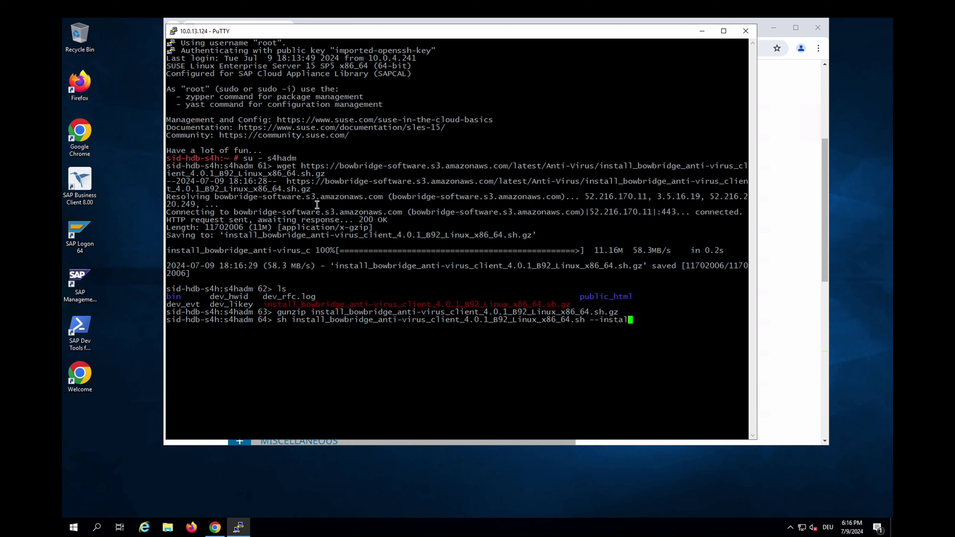
text(--silent --targetdir /usr/sap/)
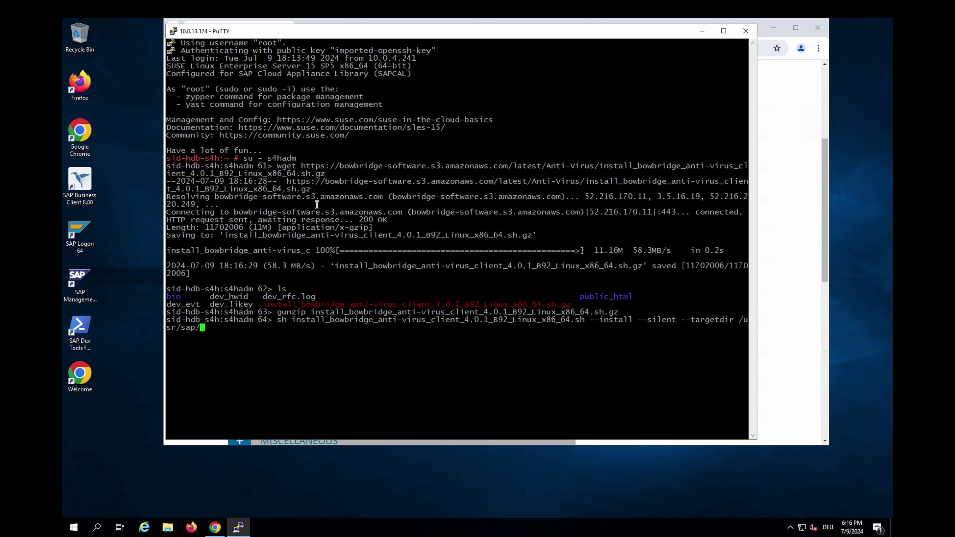
text($SAPSYSTEMNAME/bowbridge)
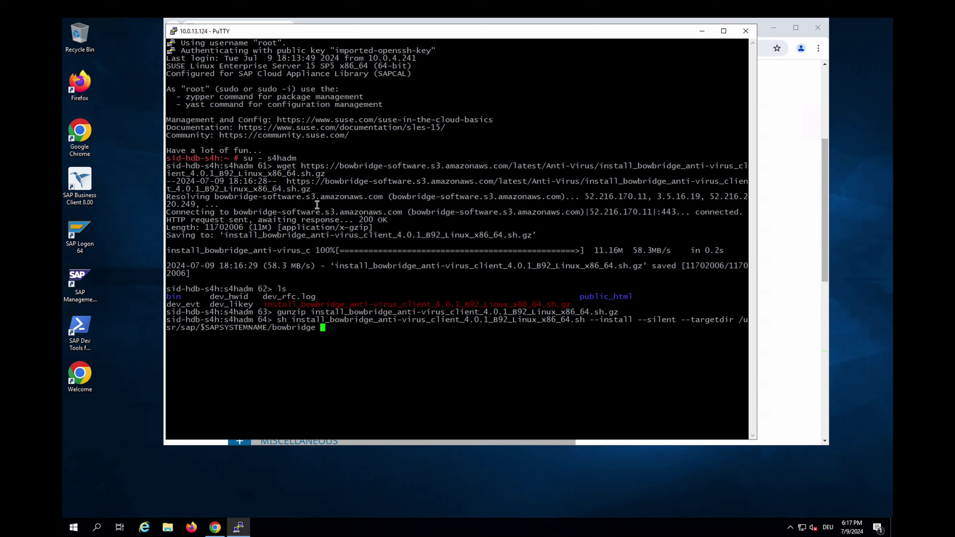
text( --install_pattern Cloud -)
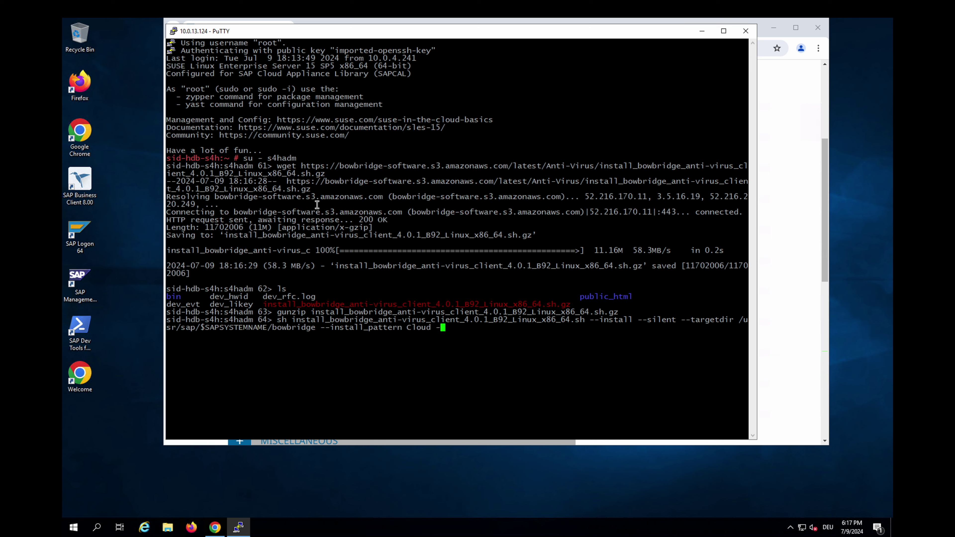
text(-accept_EULA)
key(Return)
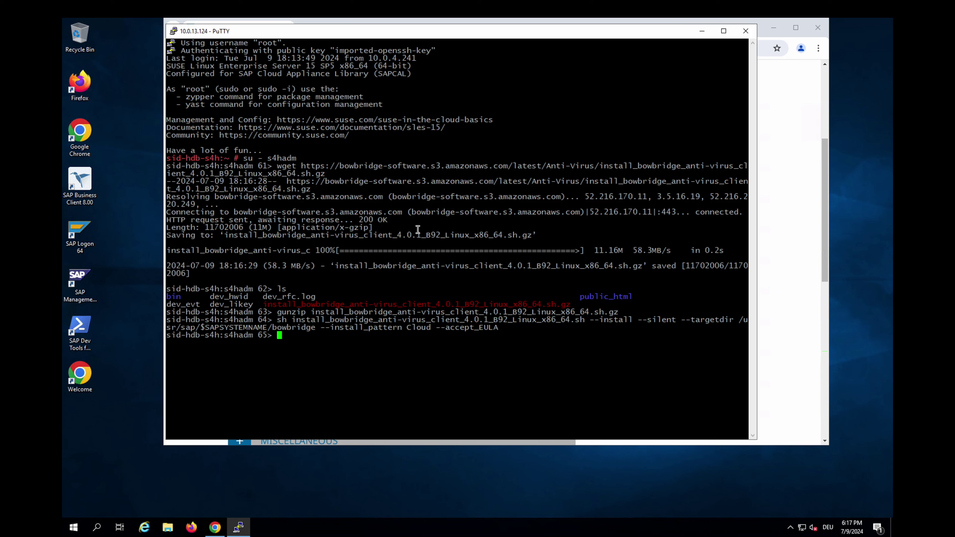
Return to the bowbridge page in Chrome, enter the customer portal and open its Realms overview.
click(800, 295)
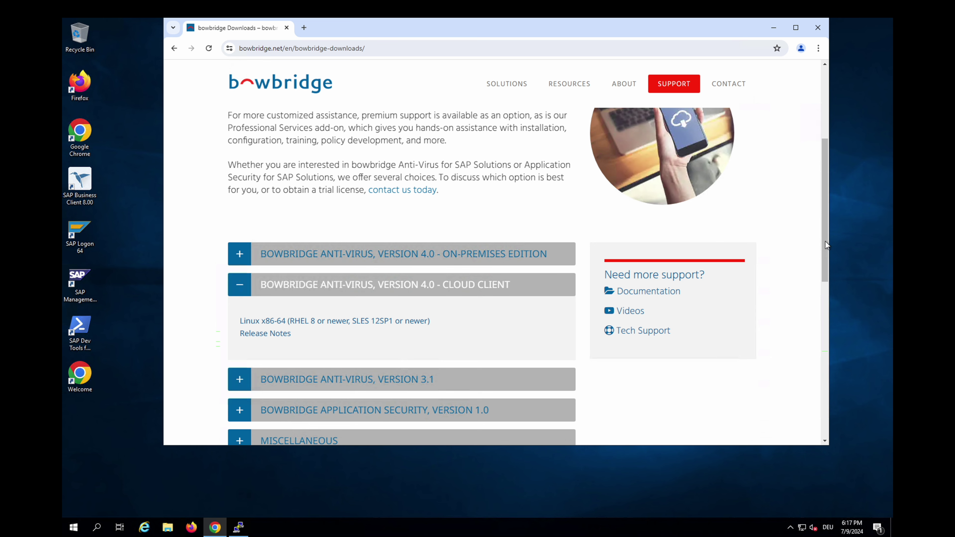
drag(824, 242, 819, 97)
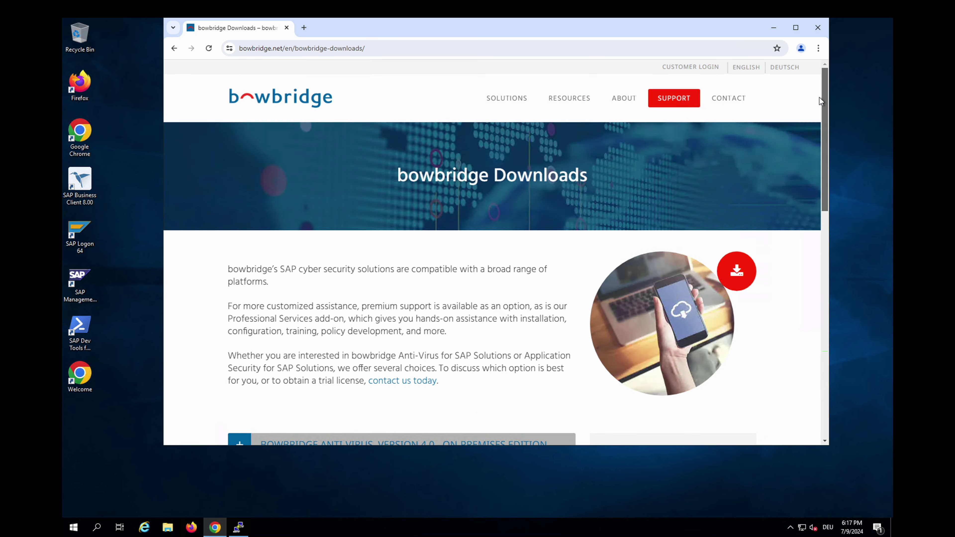
click(704, 66)
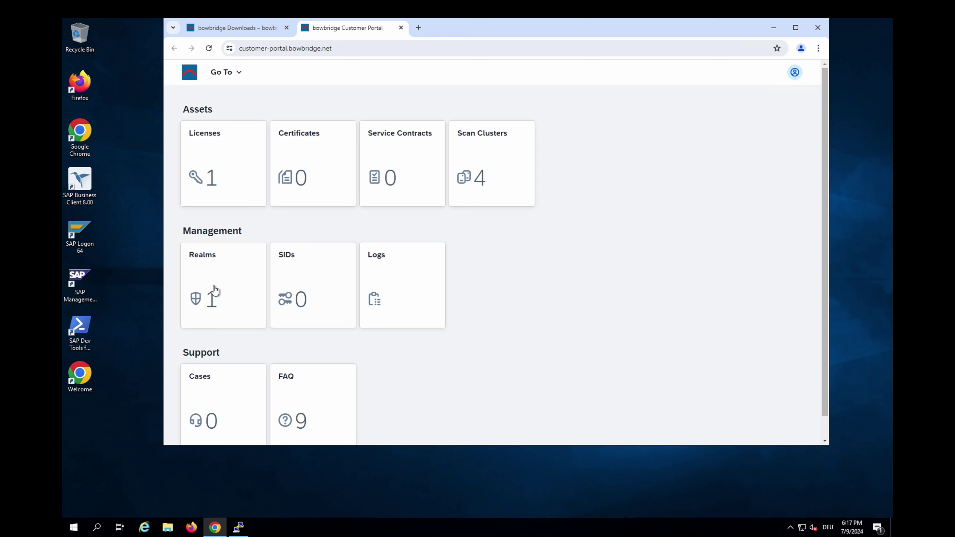
click(215, 291)
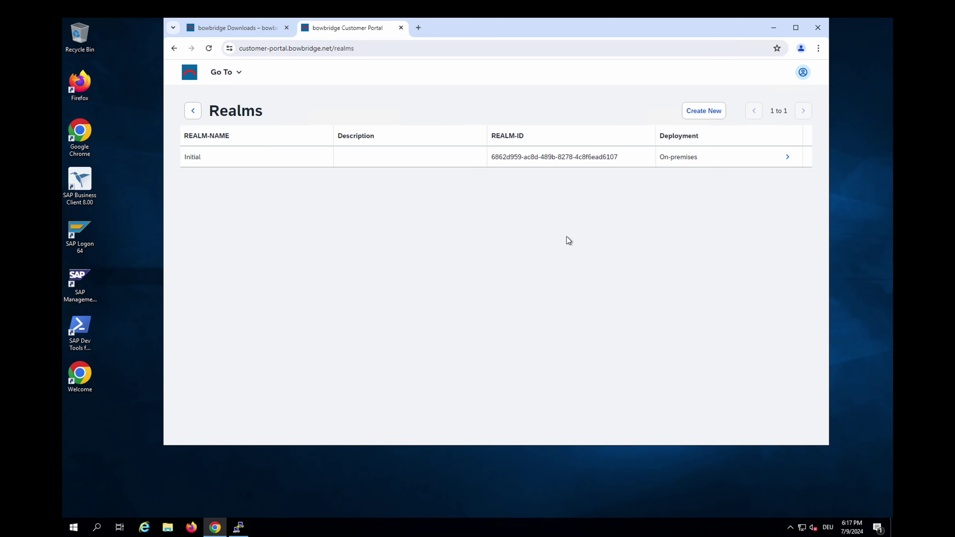
Start a new realm named "Cloud Demo" with deployment type Cloud - Public Edition, deployed to Amazon Web Services.
click(709, 112)
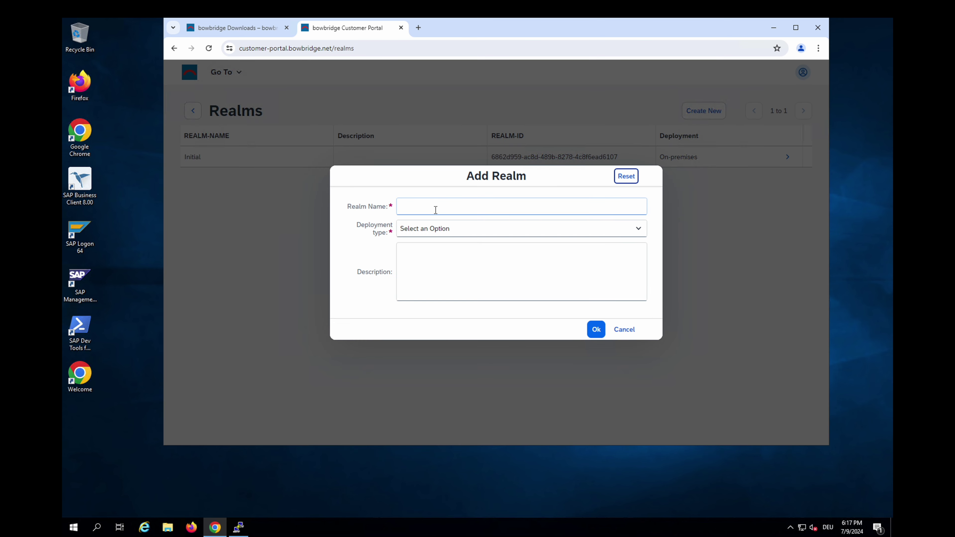
click(435, 207)
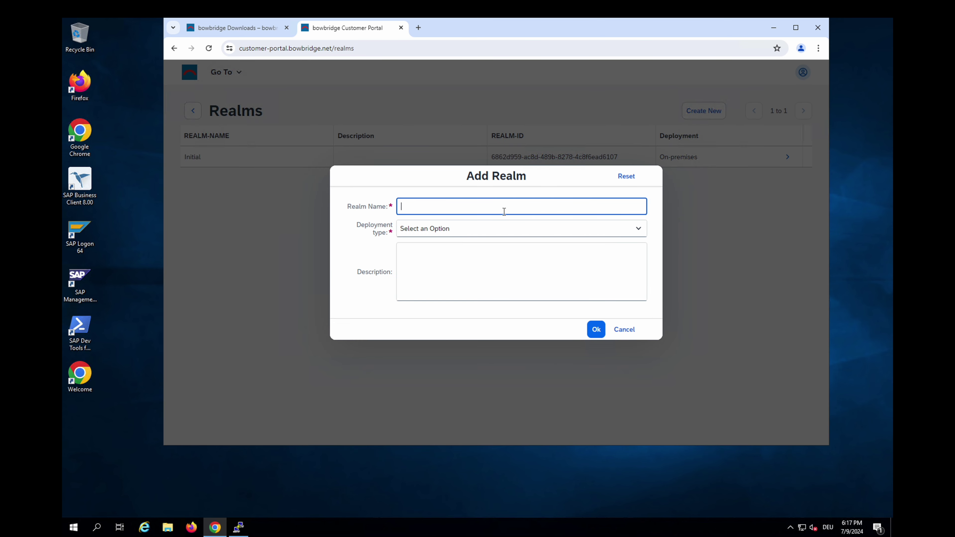
text(Cloud Demo)
click(516, 231)
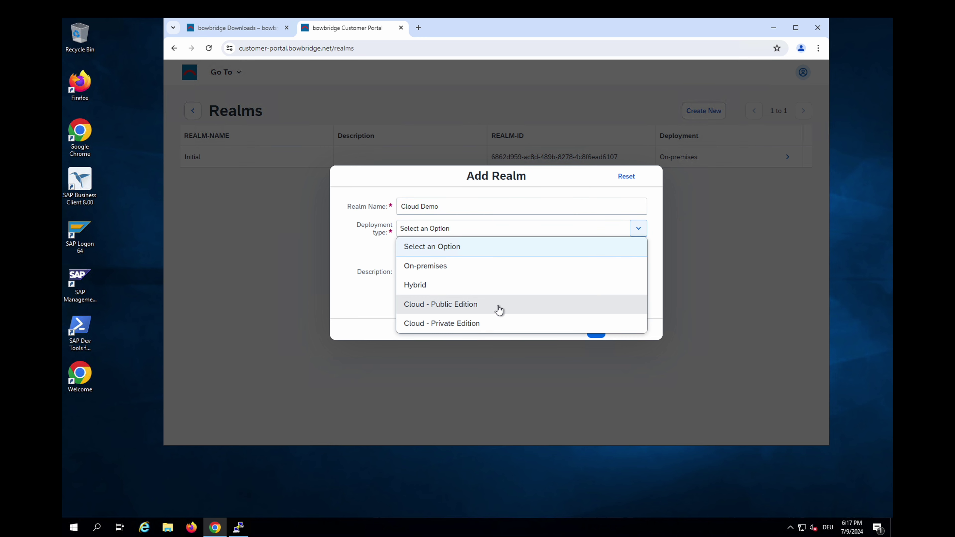
click(499, 310)
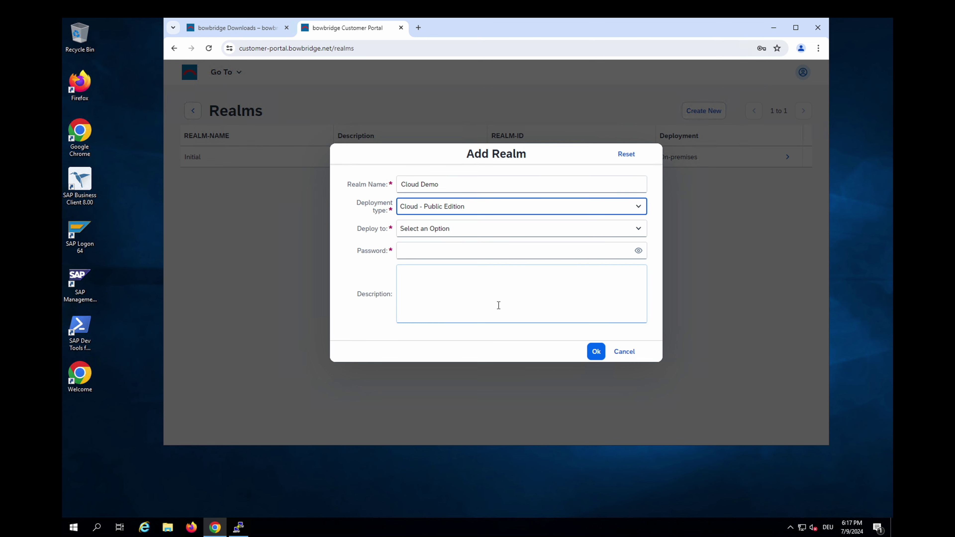
click(503, 232)
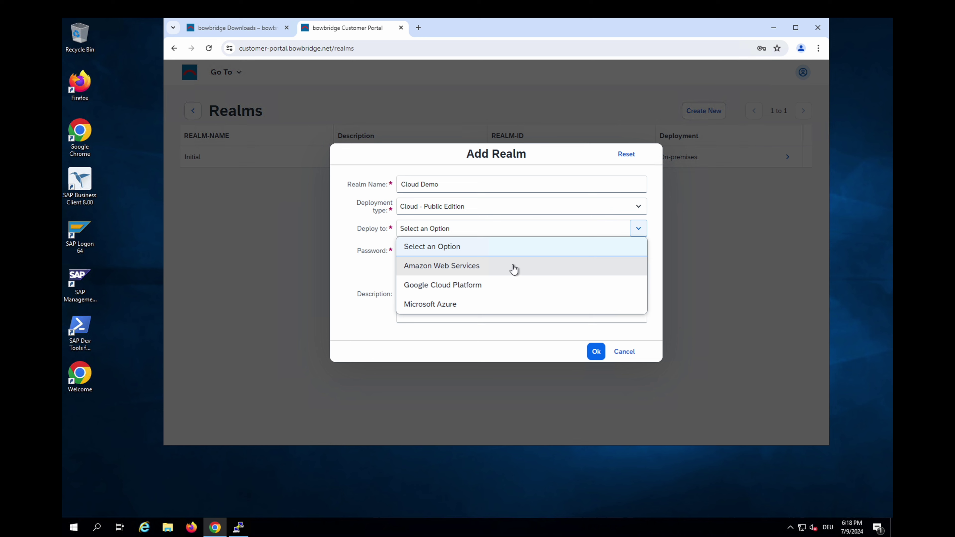
click(513, 269)
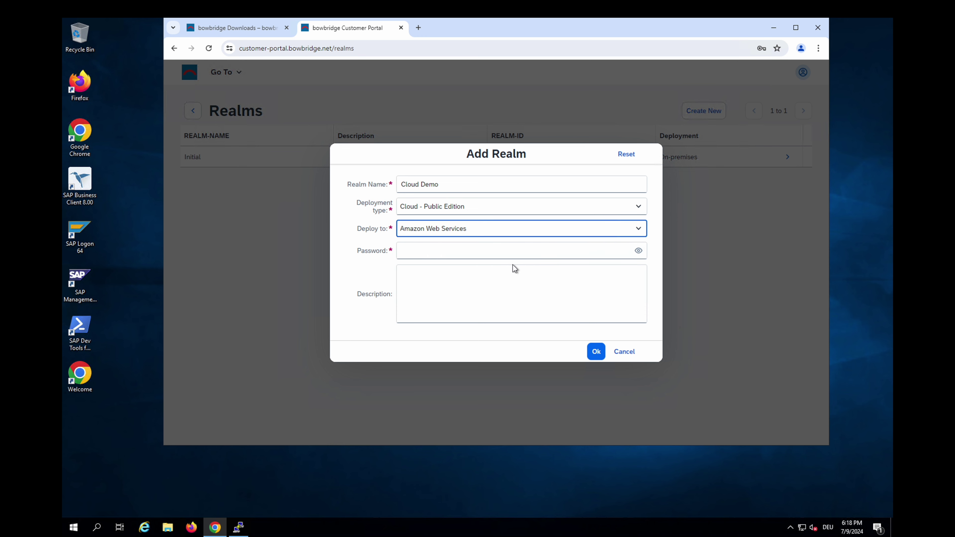
Enter the realm password and the description "Demo Realm", create the realm and open its details.
click(513, 248)
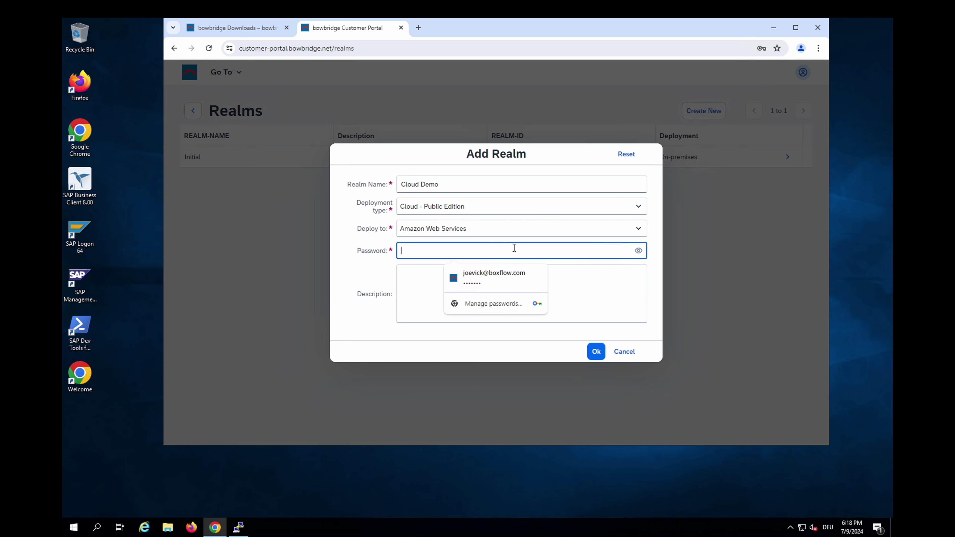
text(•)
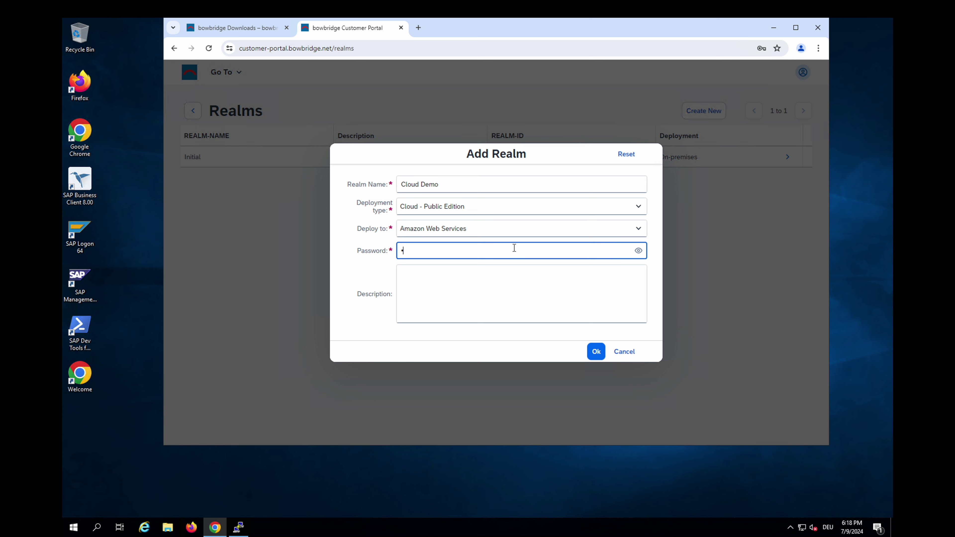
text(••••••••••)
click(493, 287)
text(Demo Realm)
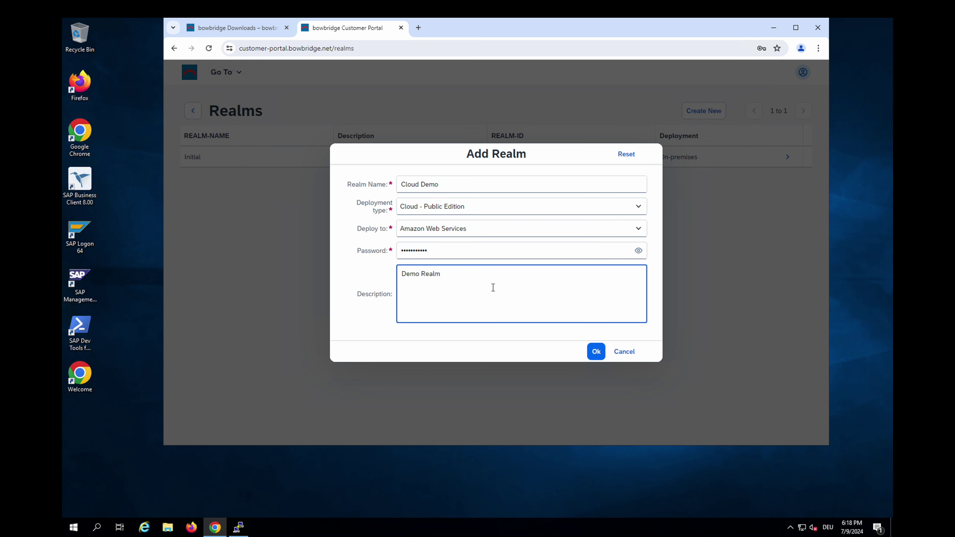
click(594, 352)
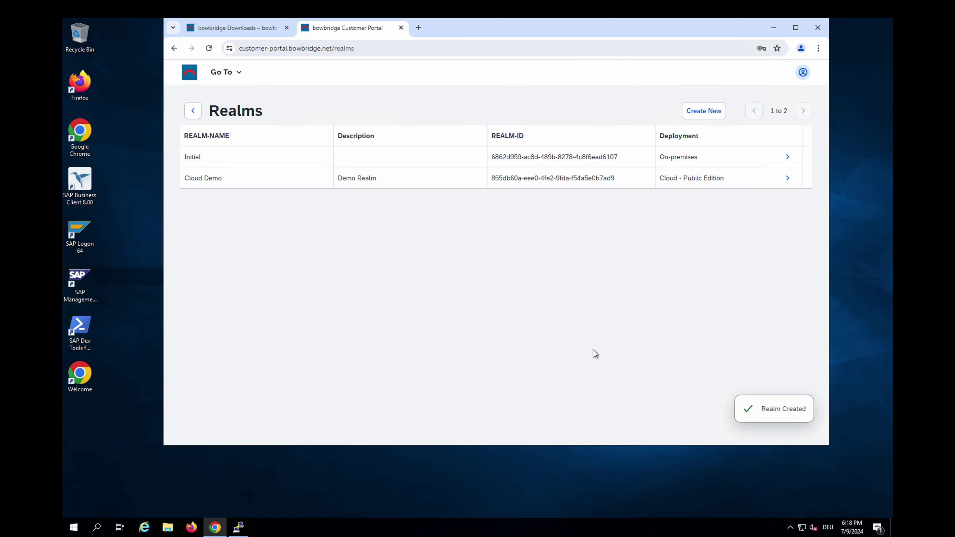
click(785, 182)
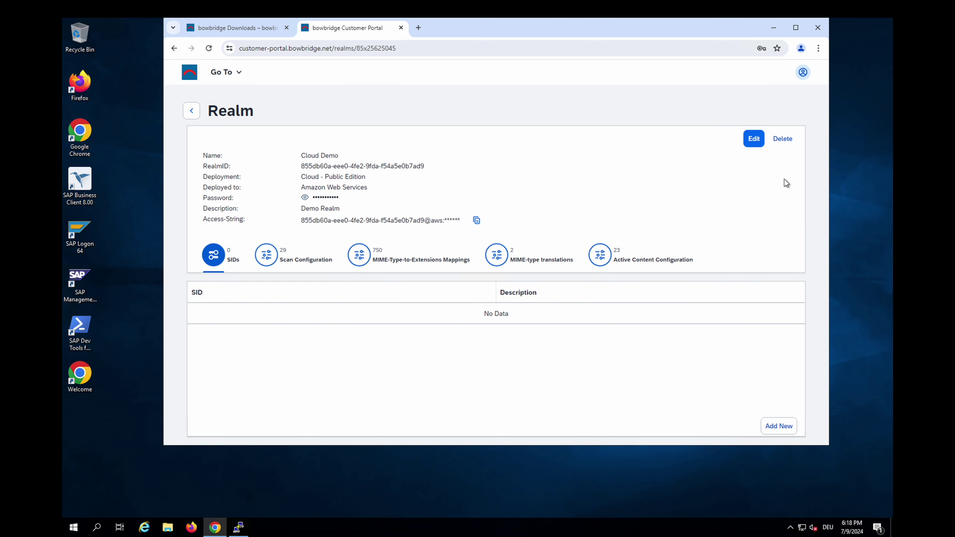
Go back to the portal dashboard and open the SIDs overview.
click(239, 74)
click(236, 93)
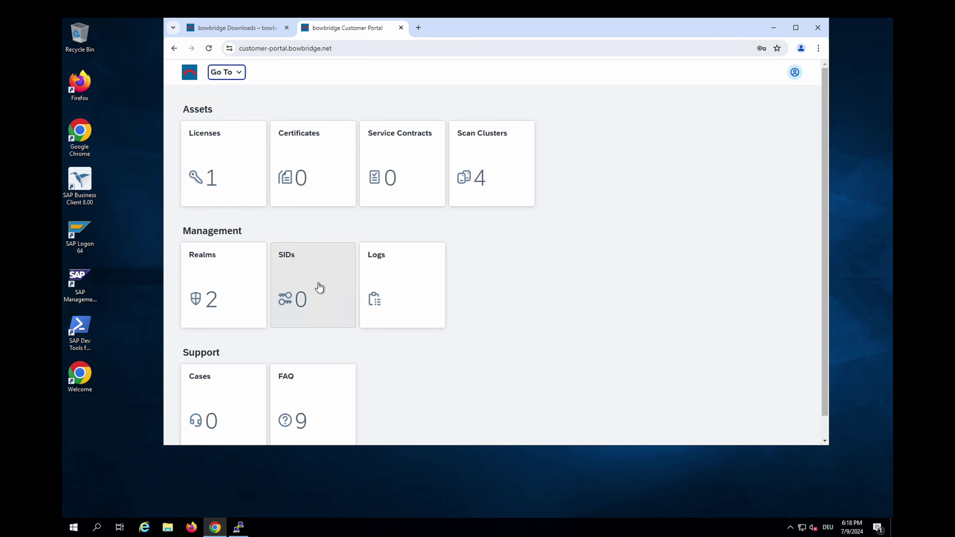
click(320, 287)
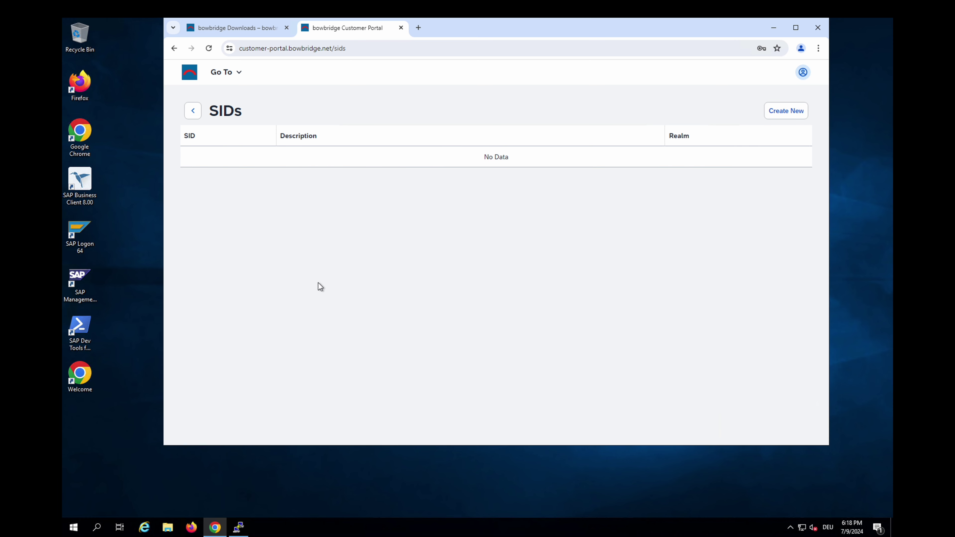
Create the SID "S4H" in the realm Cloud Demo with the description "S/4HANA 2023 FPS01".
click(787, 117)
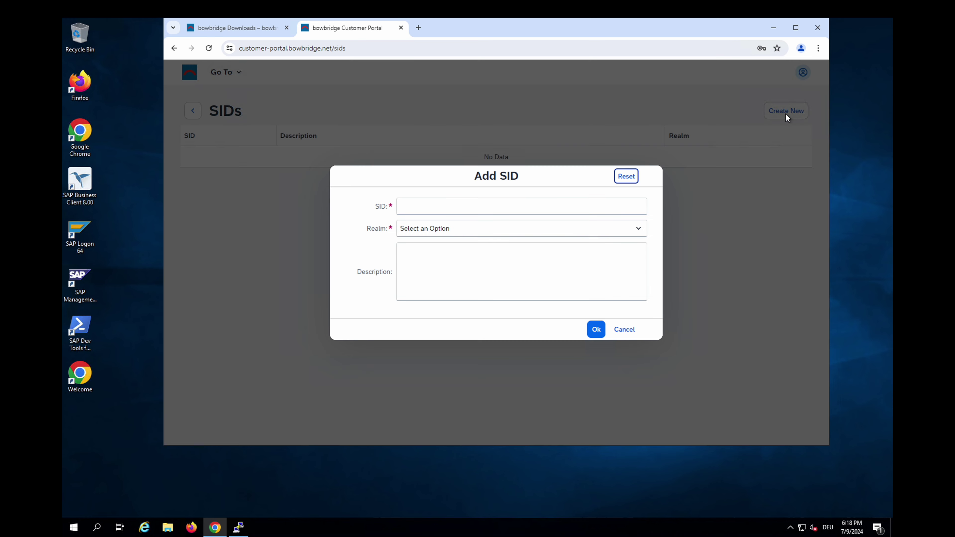
click(554, 205)
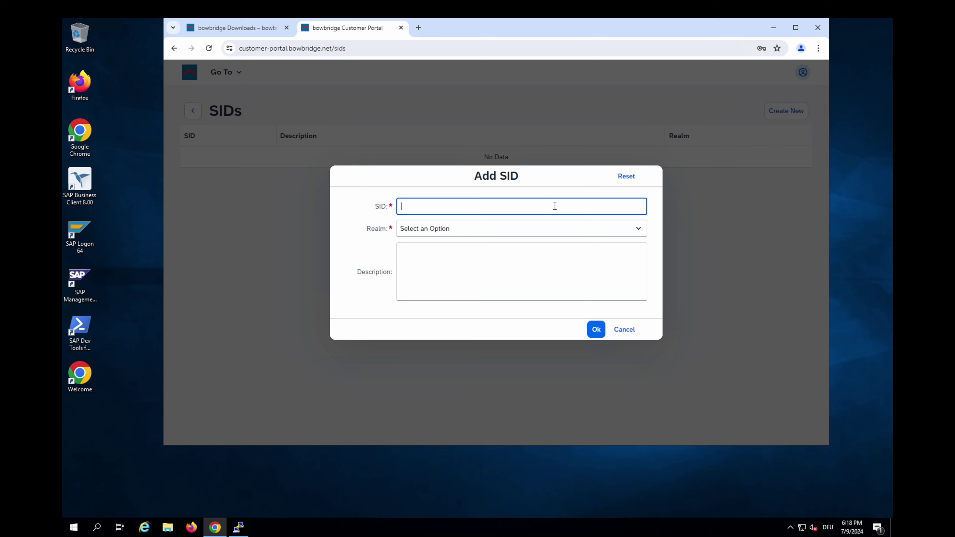
text(S4H)
click(560, 232)
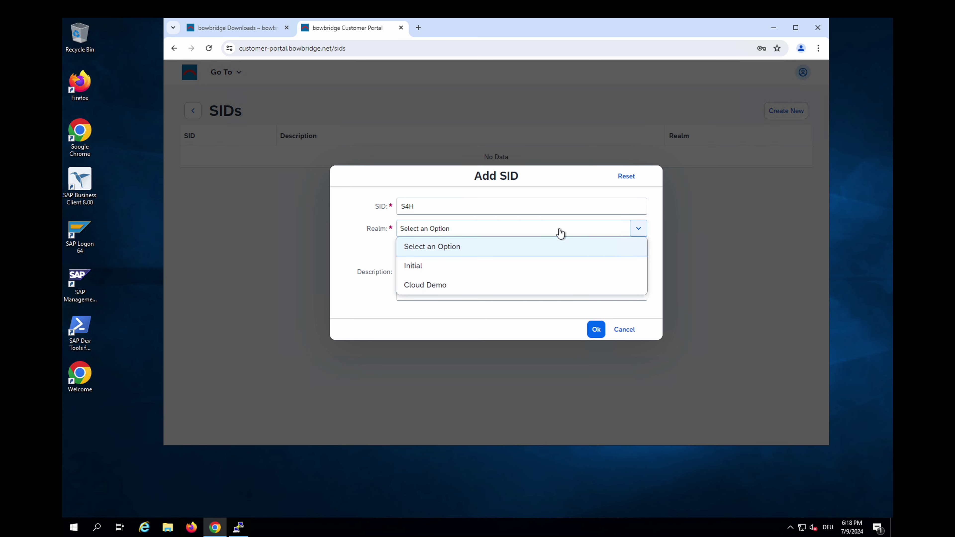
click(489, 289)
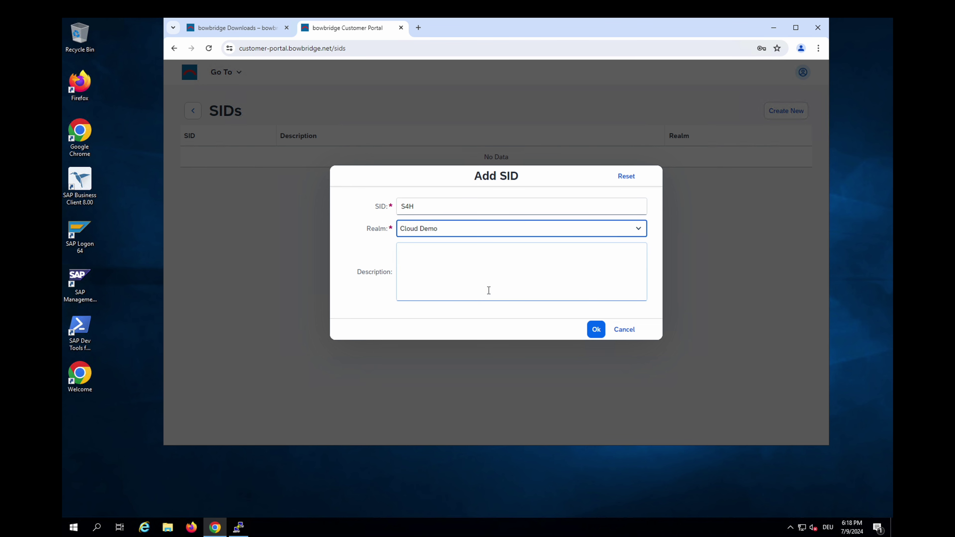
click(489, 290)
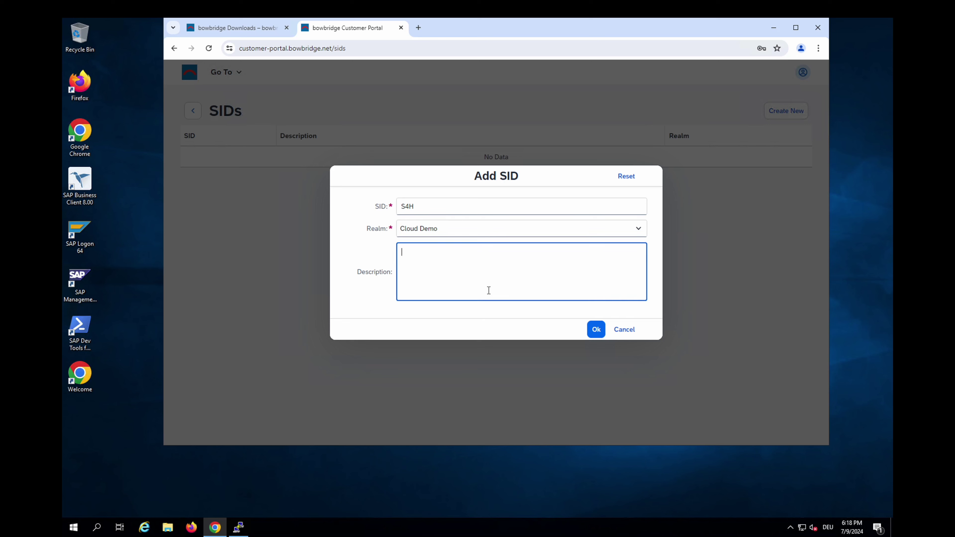
text(S/4HANA 2023 FPS01)
click(599, 330)
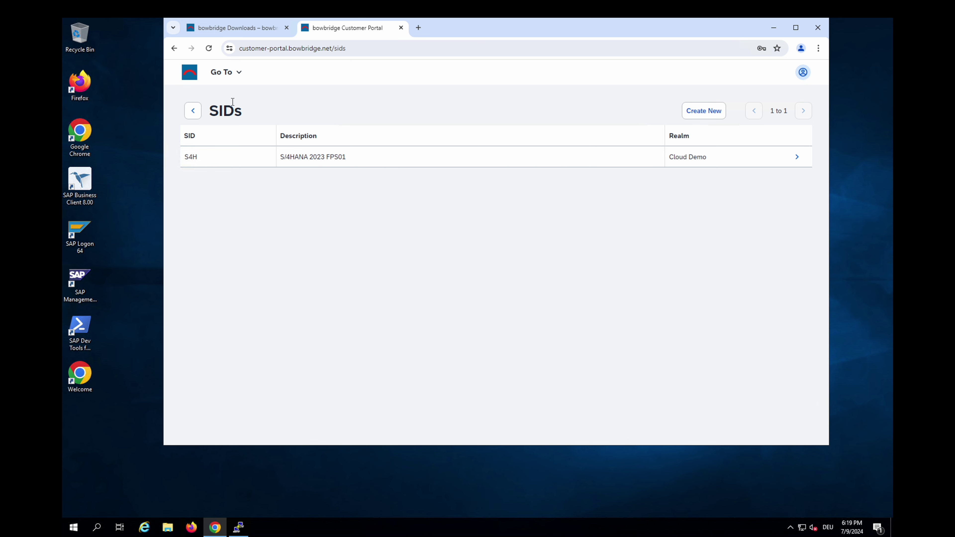
Go to the Licenses overview and open the details of the DEMO cloud license.
click(227, 78)
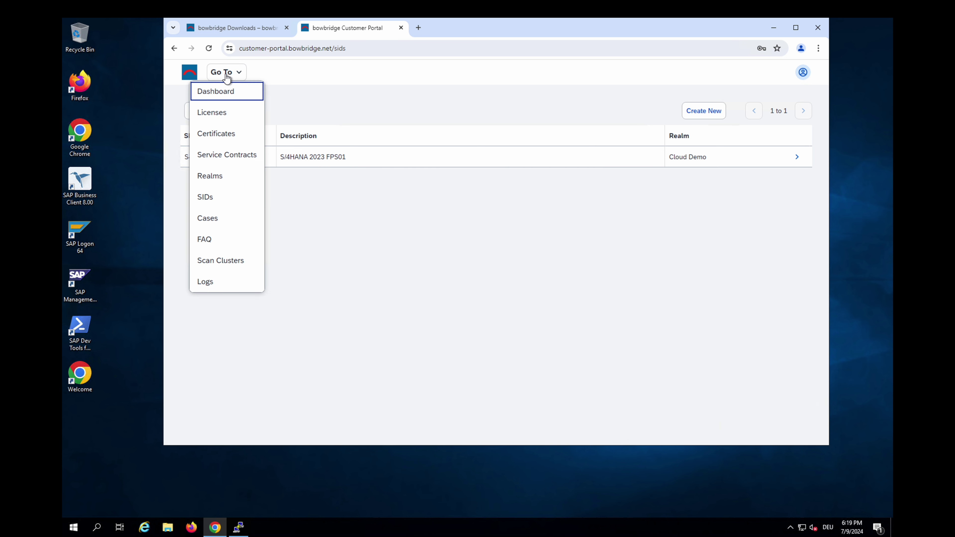
click(232, 118)
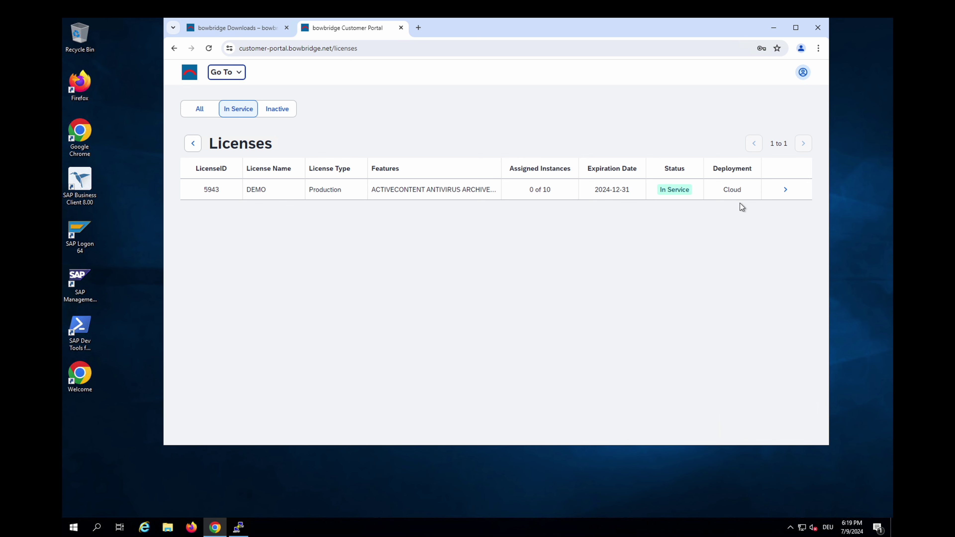
click(782, 195)
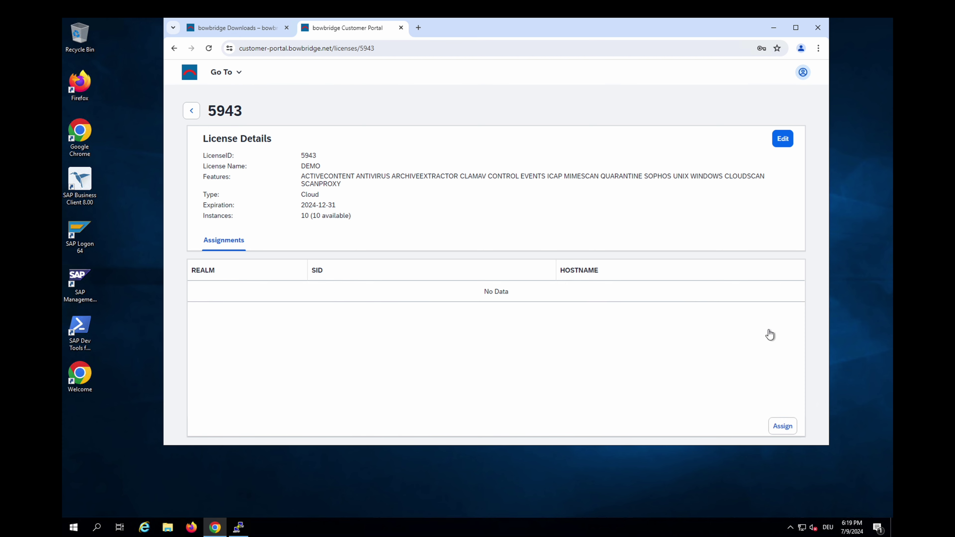
Start assigning a license instance, choosing the realm Cloud Demo and the SID S4H.
click(781, 426)
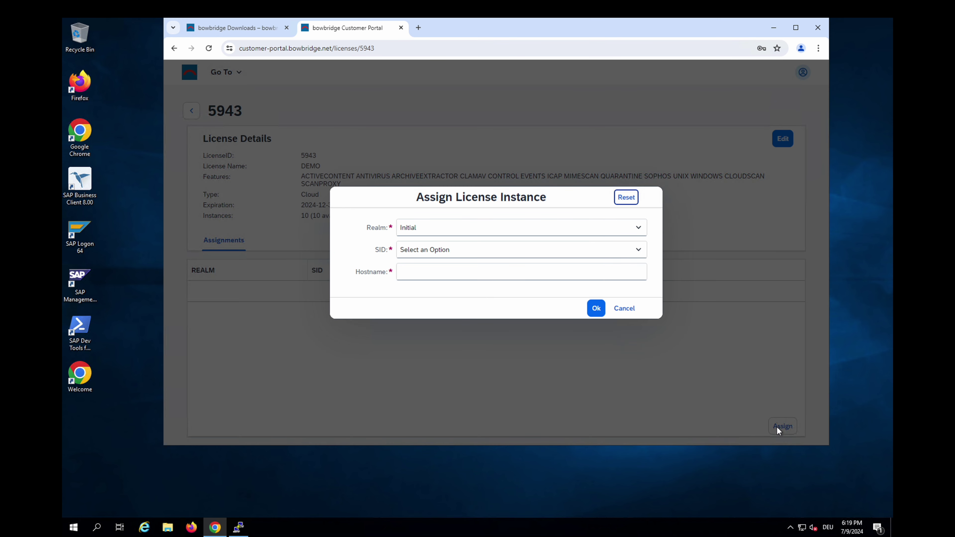
click(520, 230)
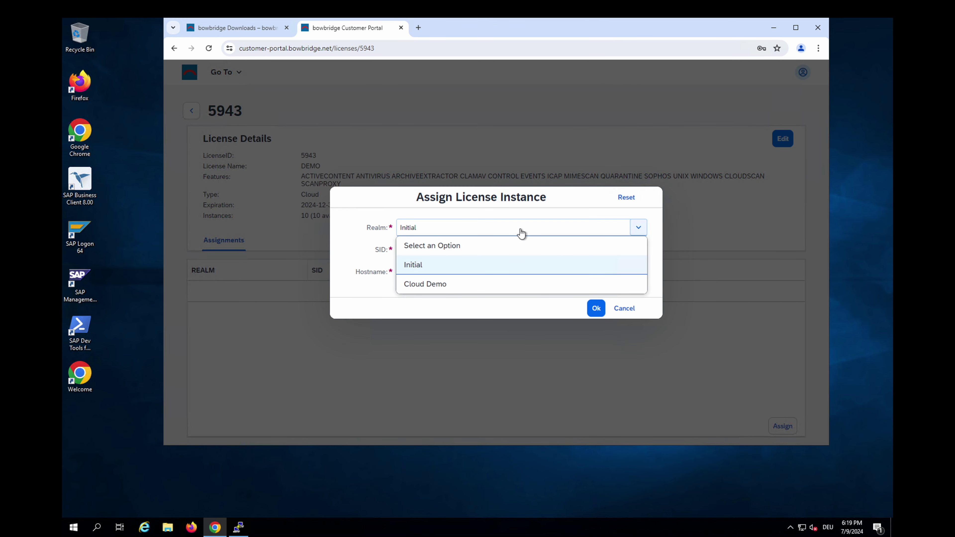
click(518, 287)
click(508, 258)
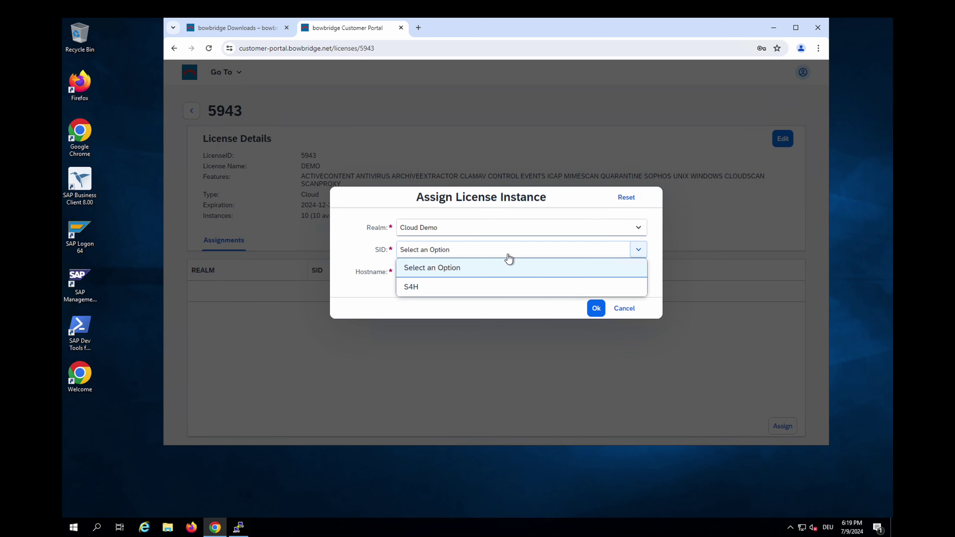
click(505, 288)
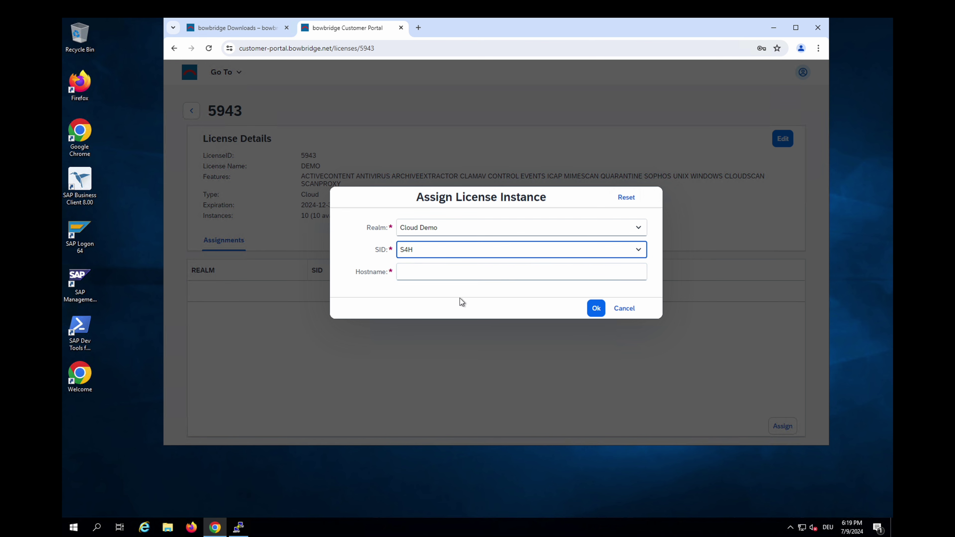
Switch to the PuTTY session, run the hostname command and copy the returned server name.
click(238, 527)
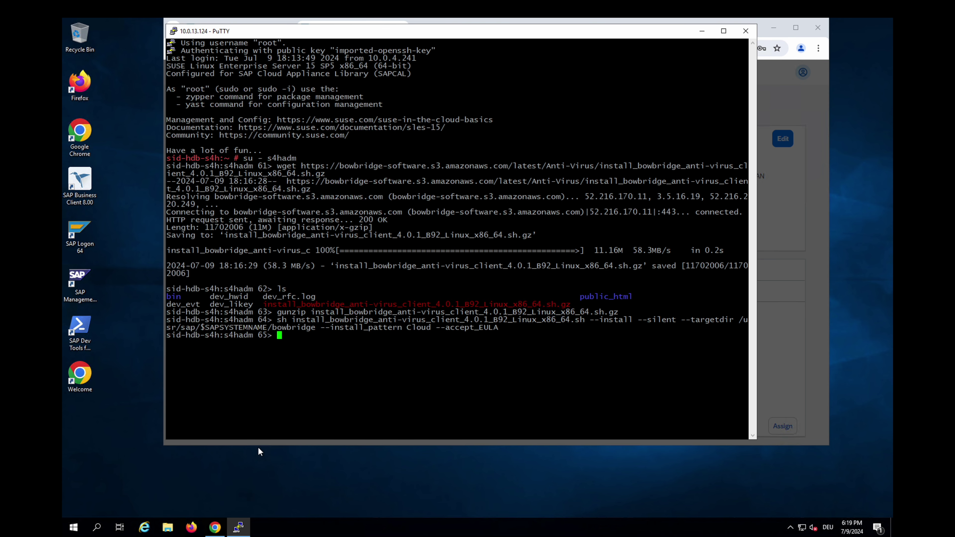
text(hostname)
key(Return)
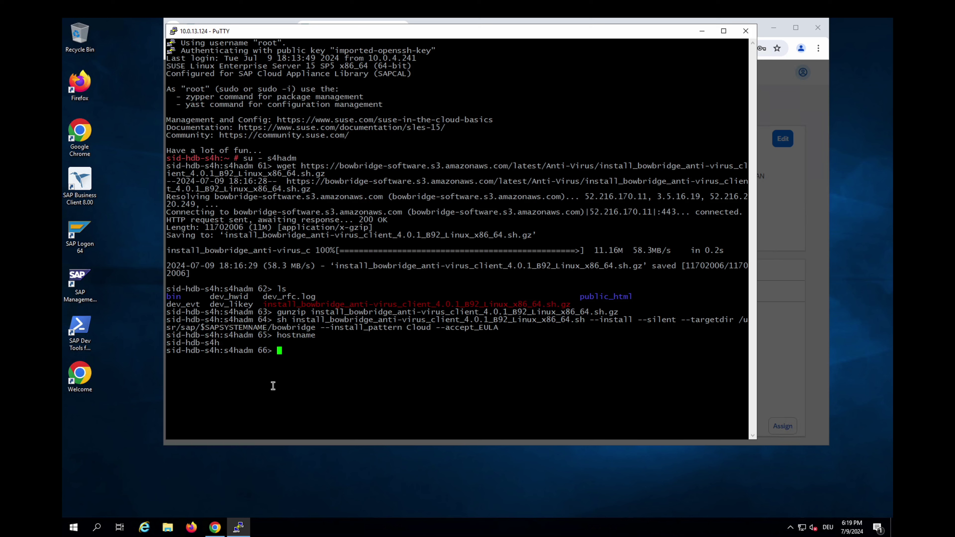
double_click(199, 342)
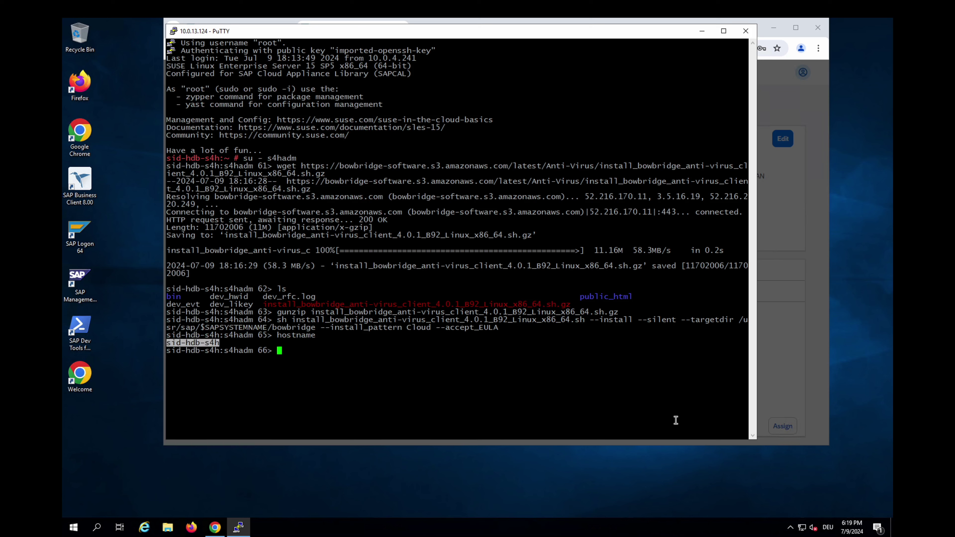
Return to the portal in Chrome, enter "sid-hdb-s4h" as the license instance's hostname and confirm the assignment.
click(799, 378)
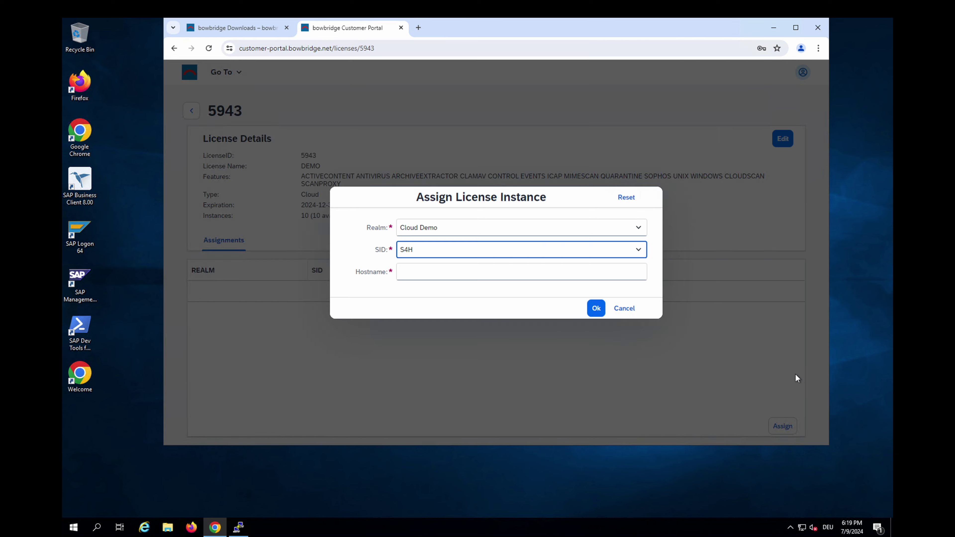
click(481, 273)
text(sid-hdb-s4h)
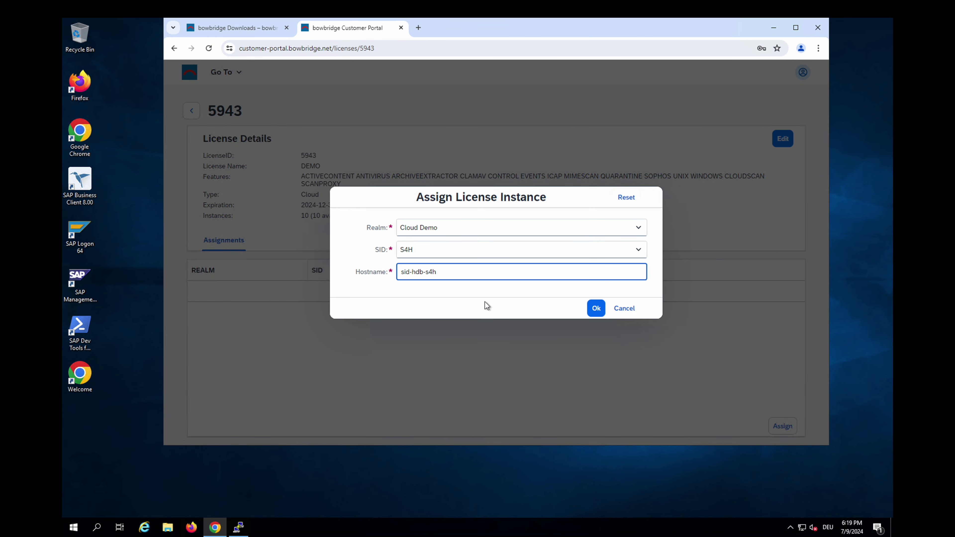
click(594, 308)
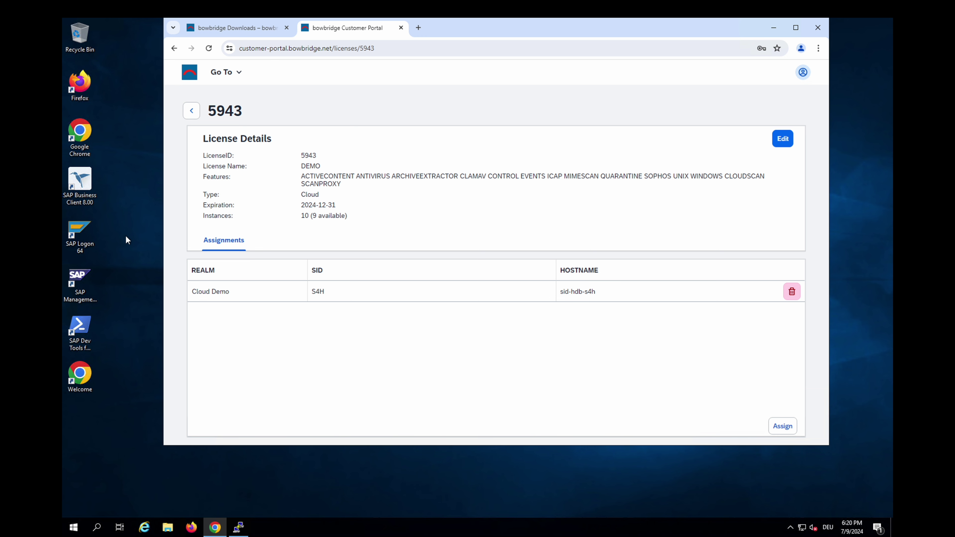
Open SAP Logon and log on to client 100 of the SAP S/4HANA system with the user name and password.
double_click(80, 230)
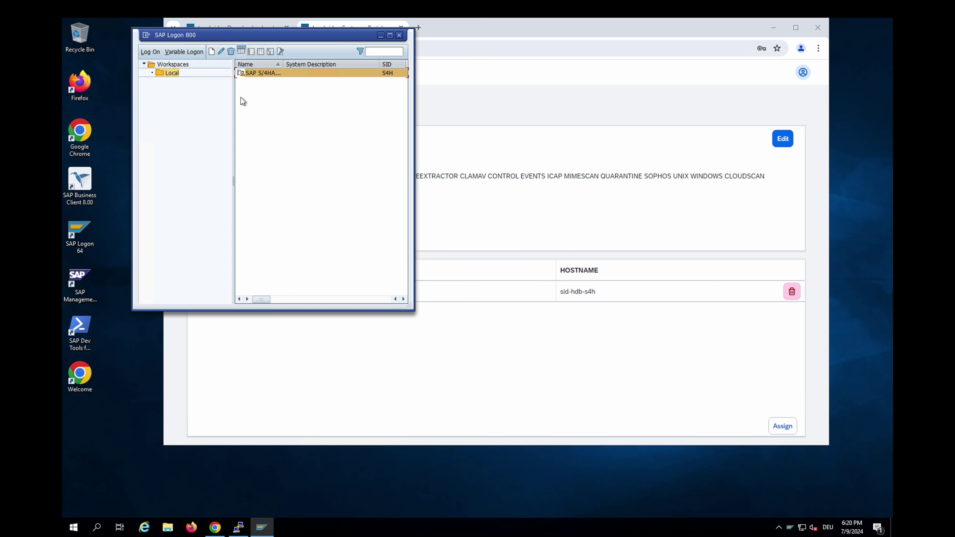
double_click(250, 73)
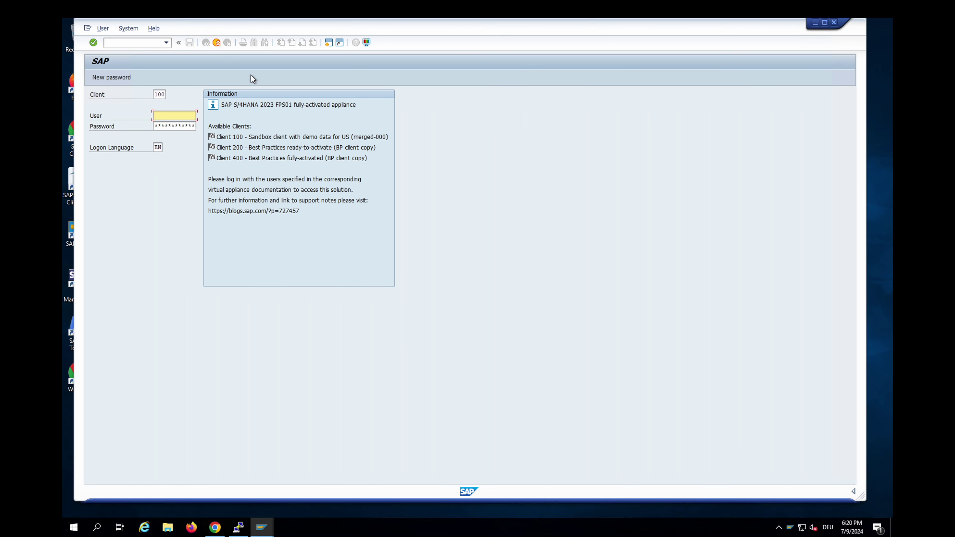
text(BBF)
key(Tab)
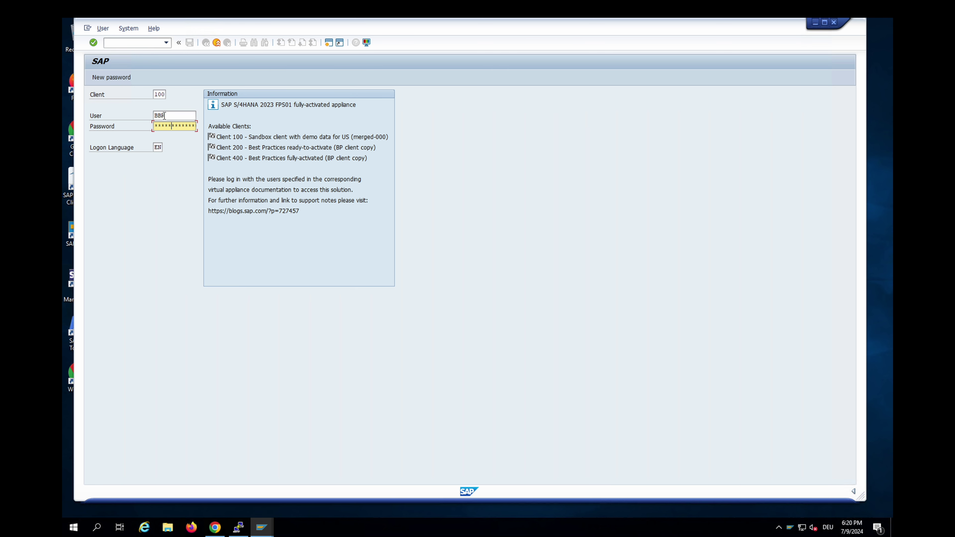
key(Return)
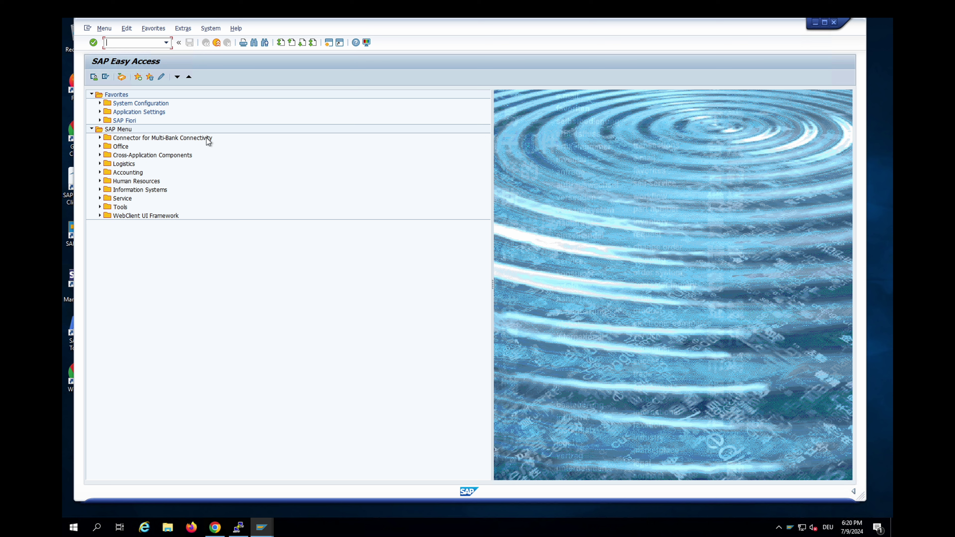
Run the transaction vscangroup to open the Scanner Groups overview.
text(vscangr)
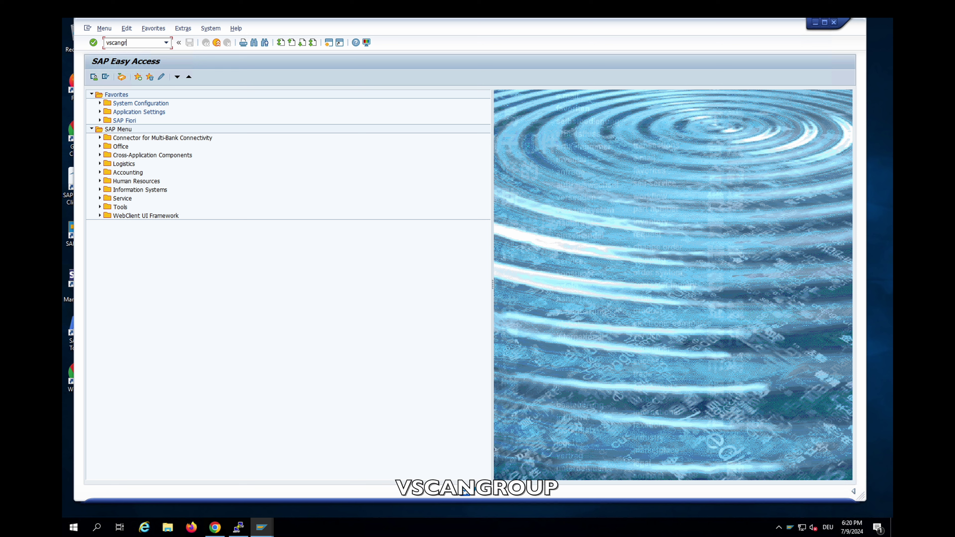
text(oup)
key(Return)
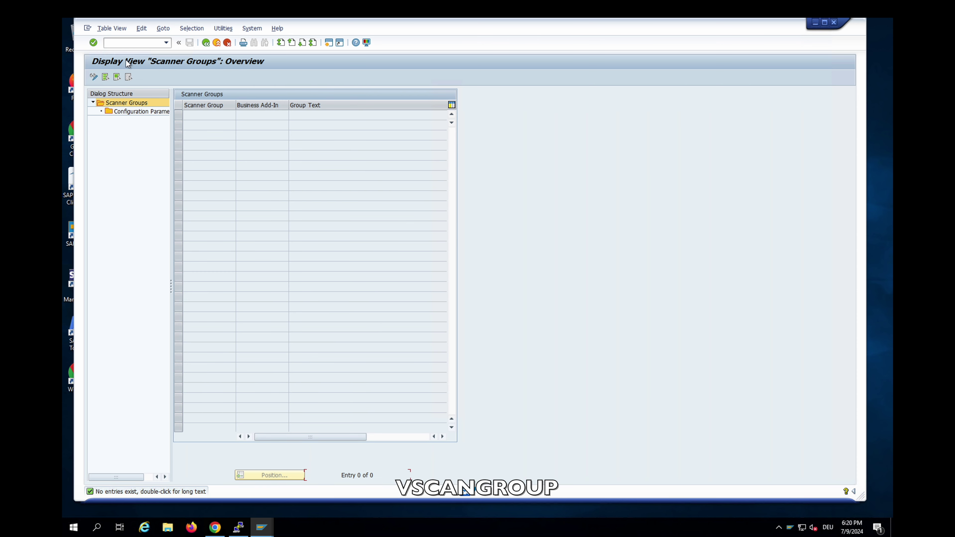
Switch the Scanner Groups view to change mode, accept the cross-client notice and add the scanner group "BBCLOUD".
click(94, 78)
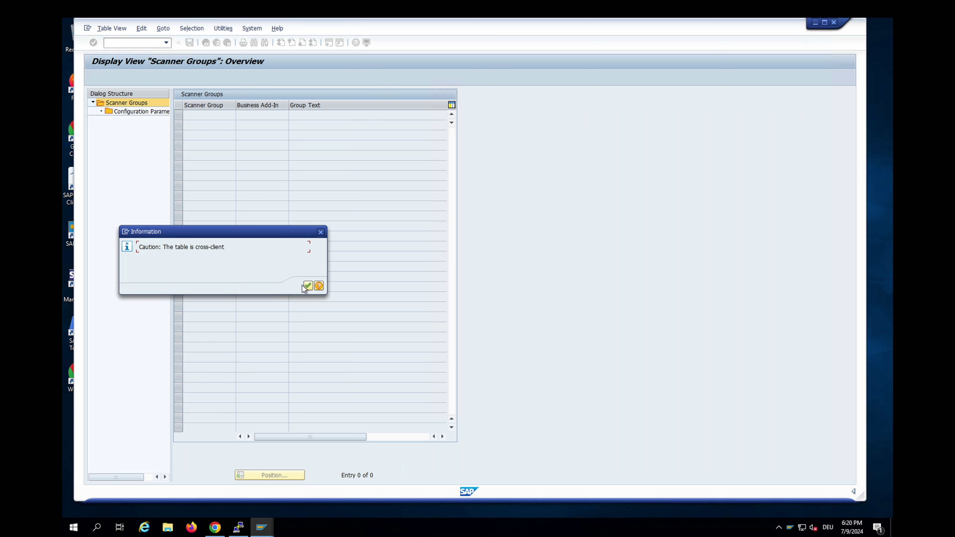
click(307, 286)
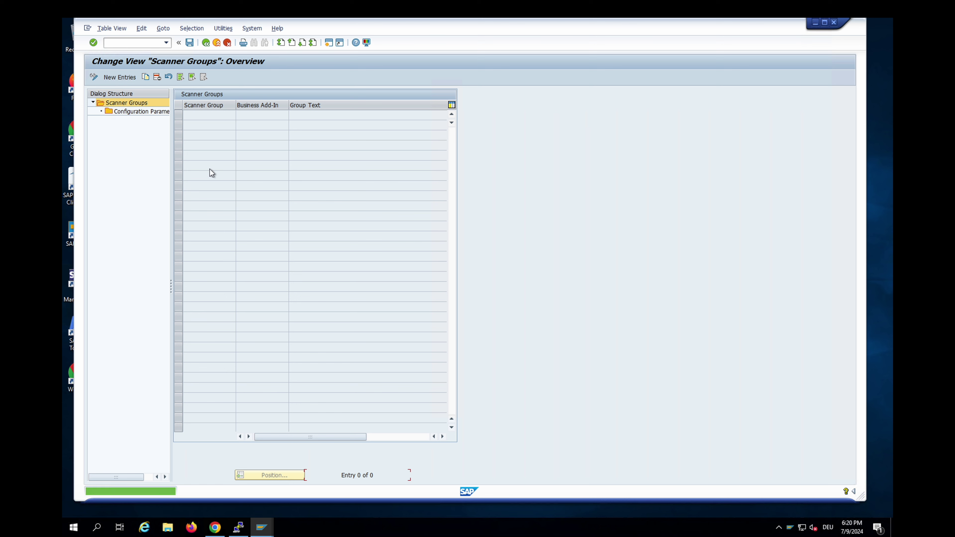
click(118, 77)
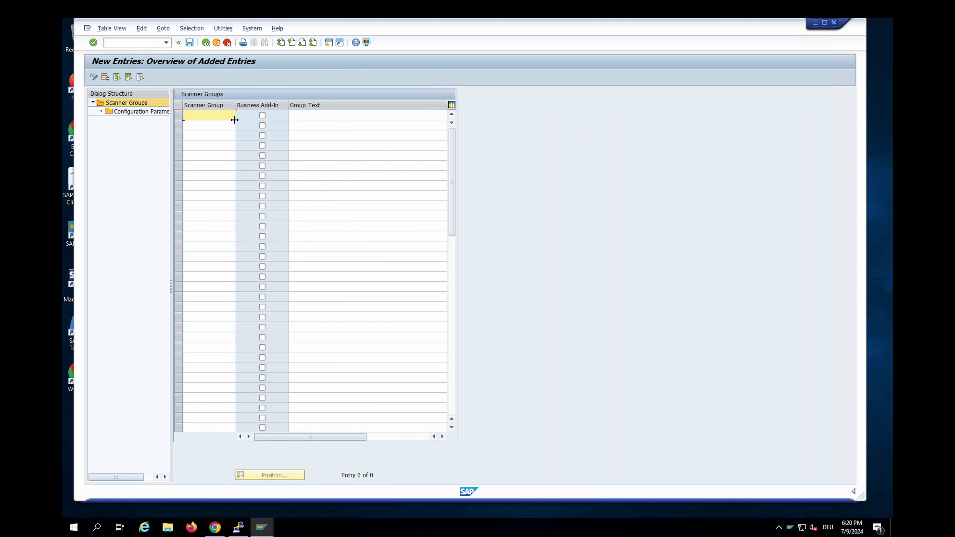
text(BBCLOUD)
key(Return)
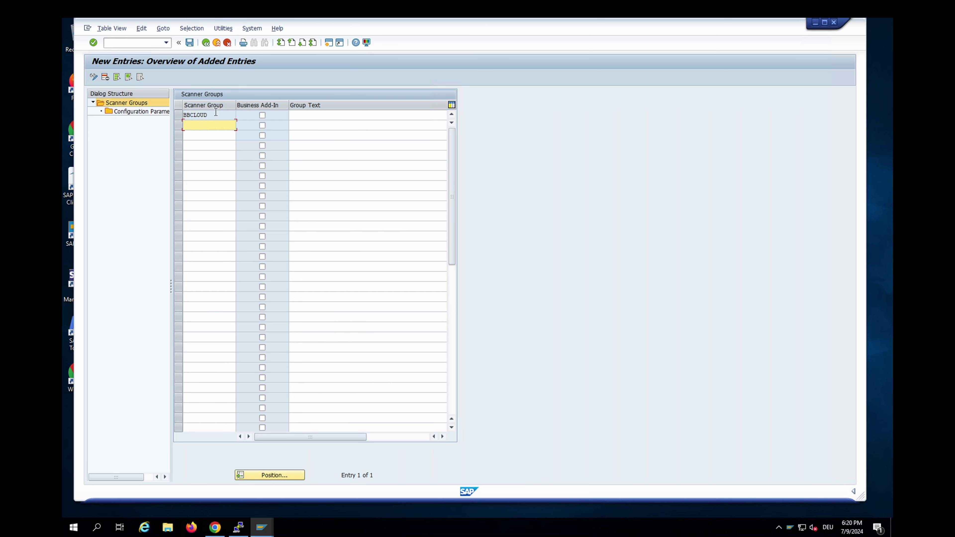
Open the configuration parameters of the scanner group BBCLOUD and start adding new entries.
click(179, 116)
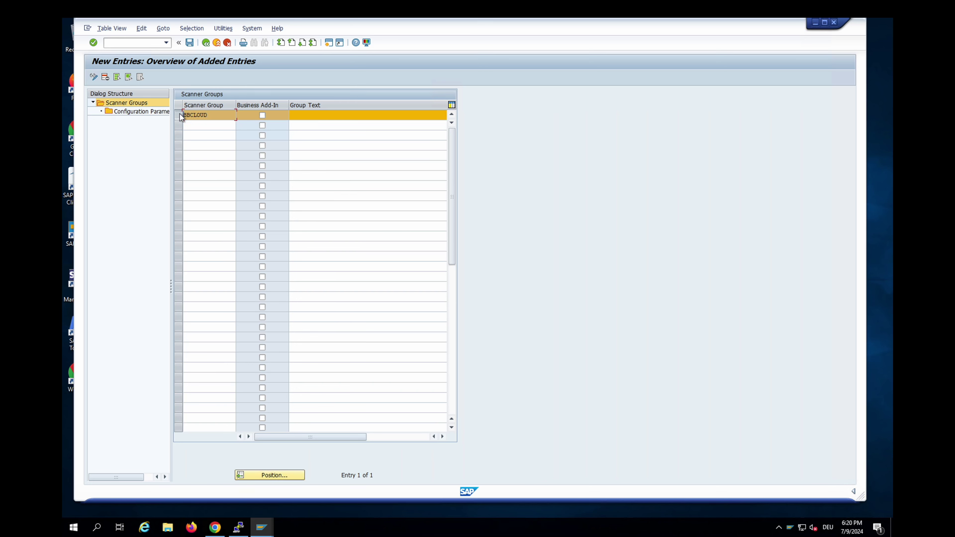
double_click(148, 112)
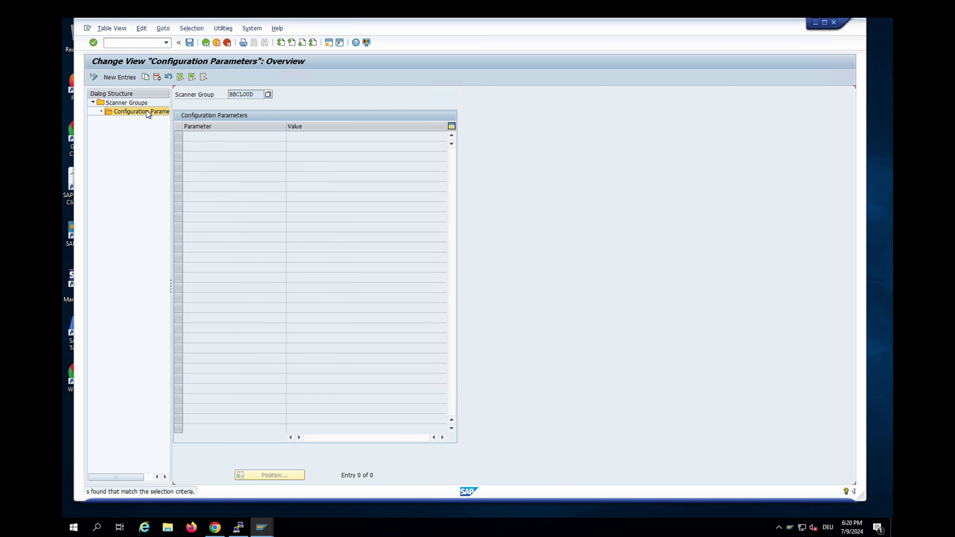
click(115, 77)
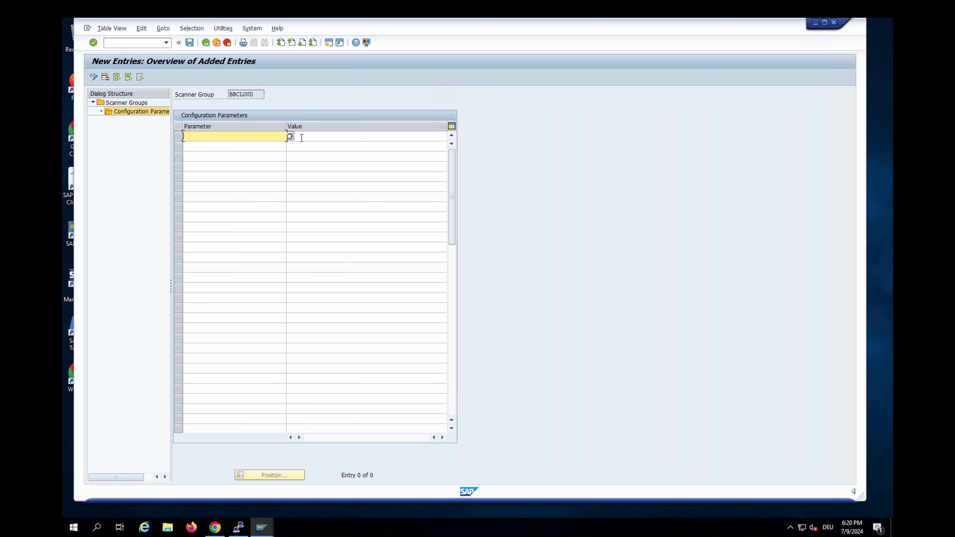
Add the parameter INITDIRECTORY with the value "/usr/sap/$SAPSYSTEMNAME/bowbridge".
click(290, 137)
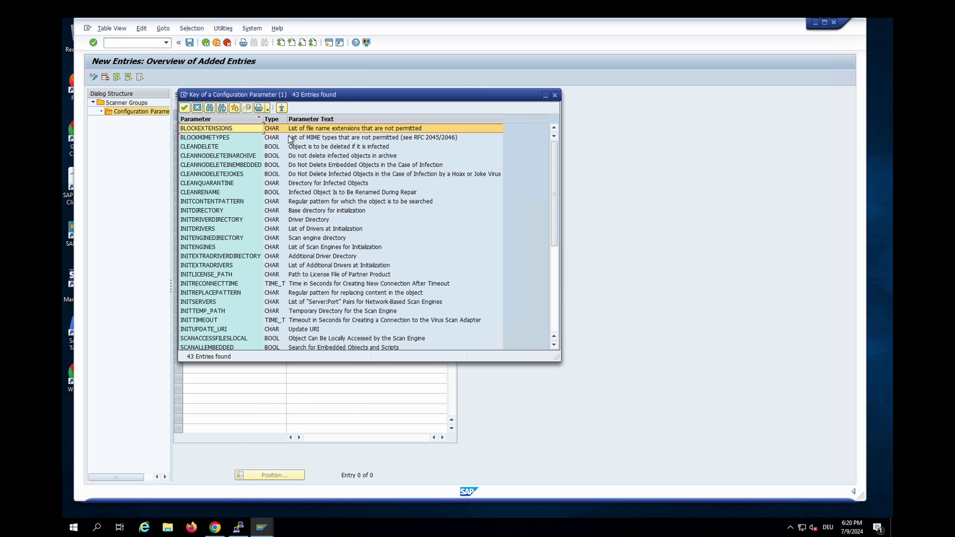
click(200, 211)
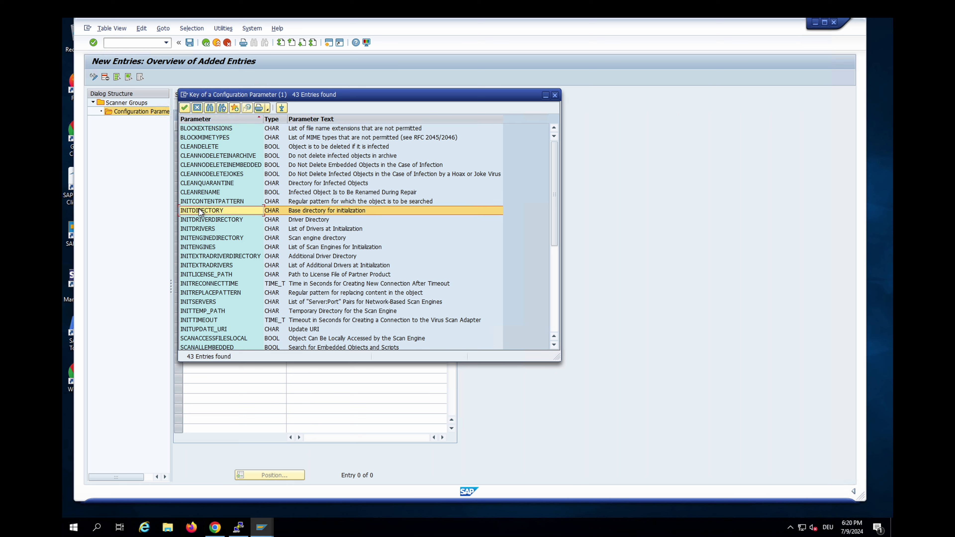
double_click(200, 211)
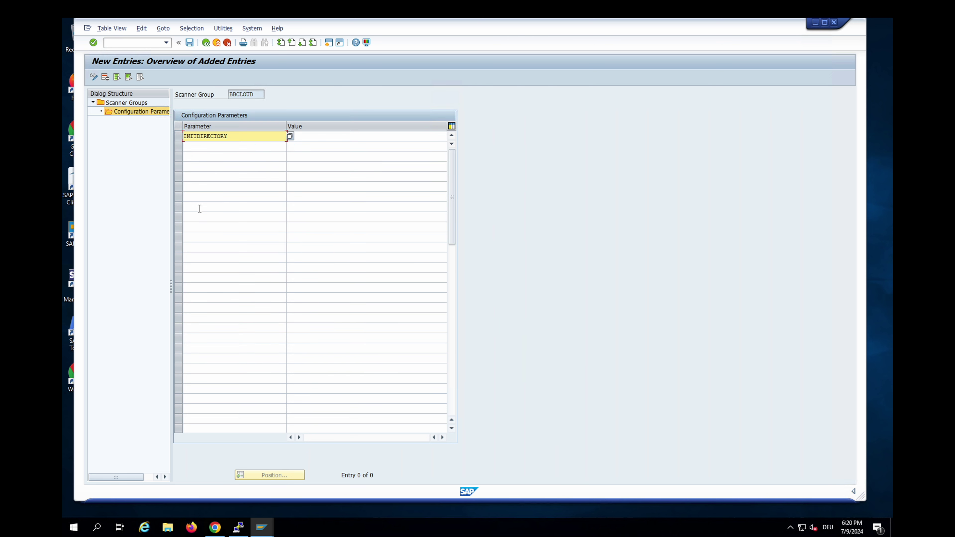
click(314, 137)
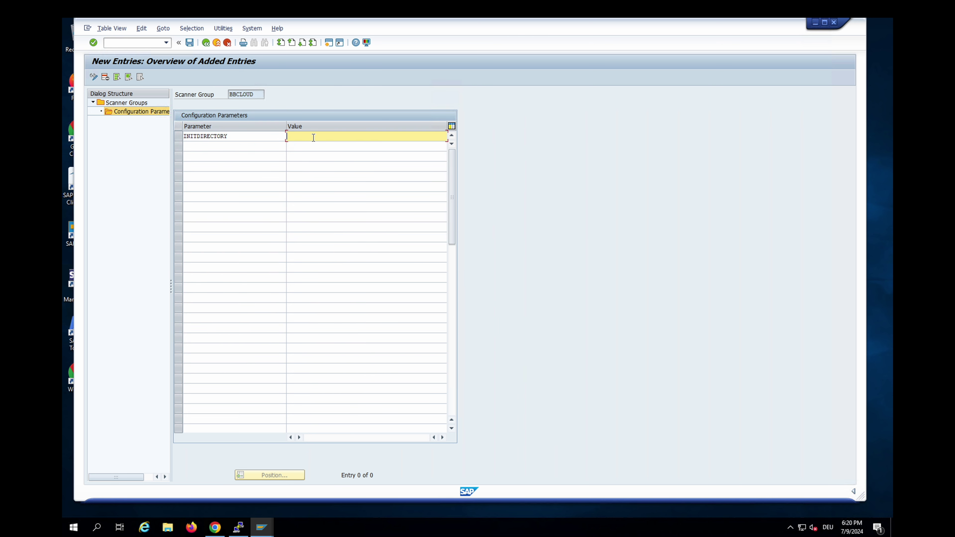
text(/usr/sap/$SAPSYSTEMNAME/bowbridge)
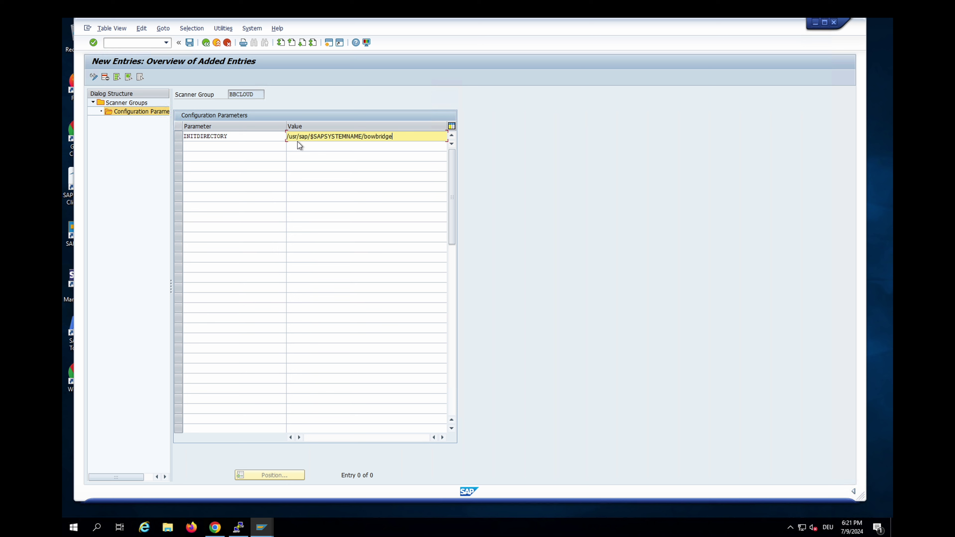
Add INITDRIVERS as the second configuration parameter, chosen from the list of possible parameter keys.
click(271, 147)
key(Return)
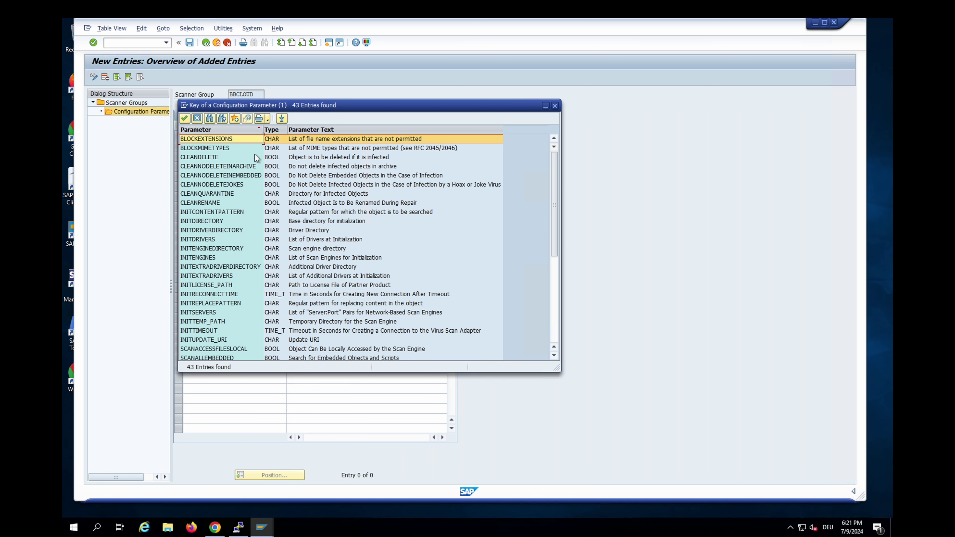
click(202, 240)
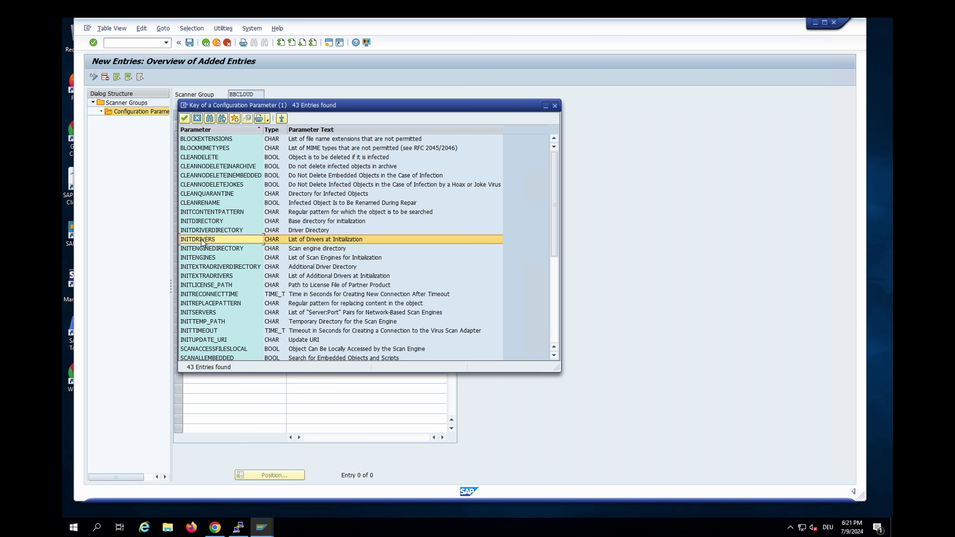
double_click(203, 240)
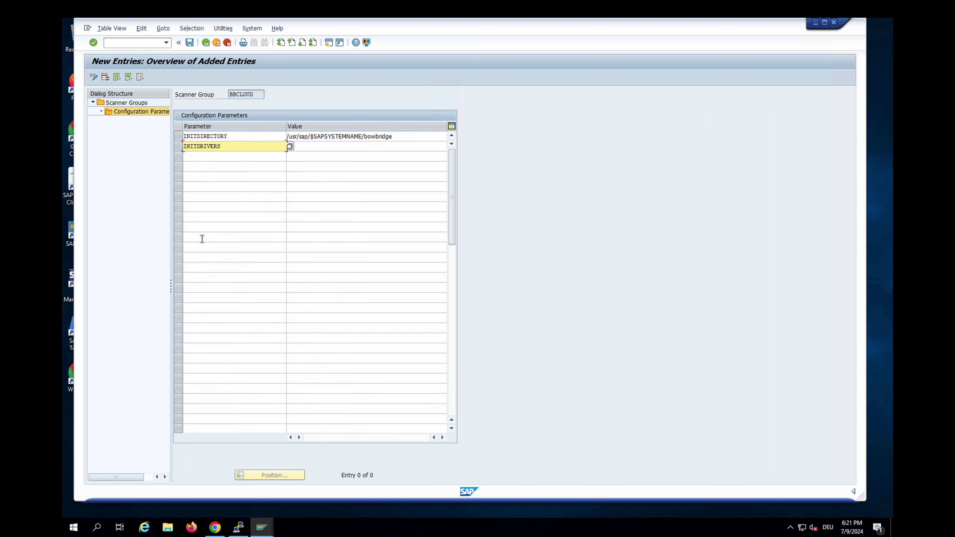
Switch to the bowbridge portal in Chrome and copy the access URL of the scan cluster aws-us-east-1.
key(alt+Tab)
key(alt+Tab)
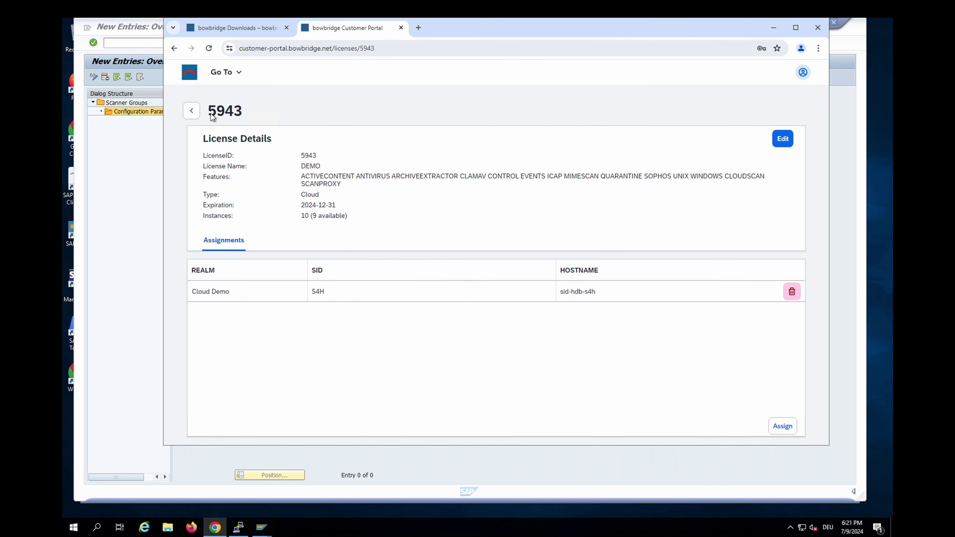
click(225, 72)
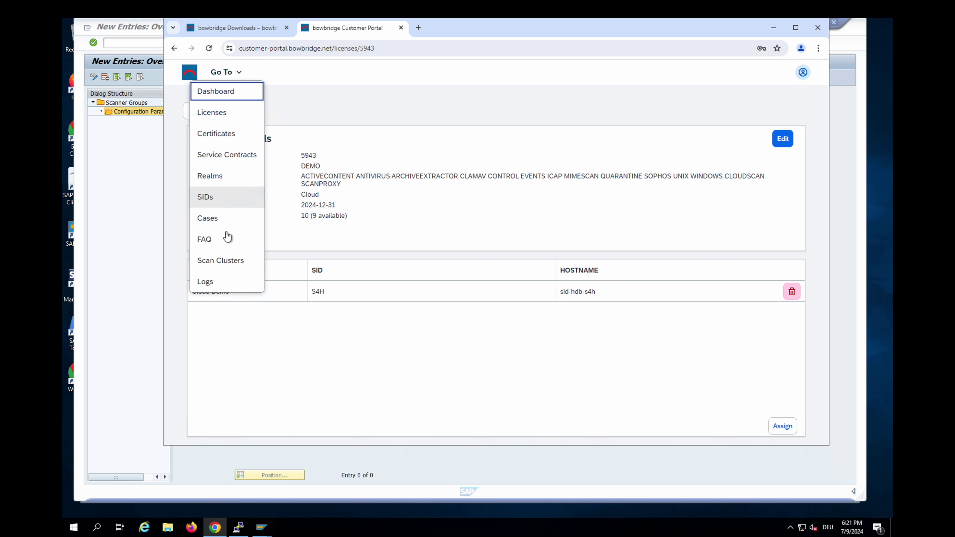
click(231, 261)
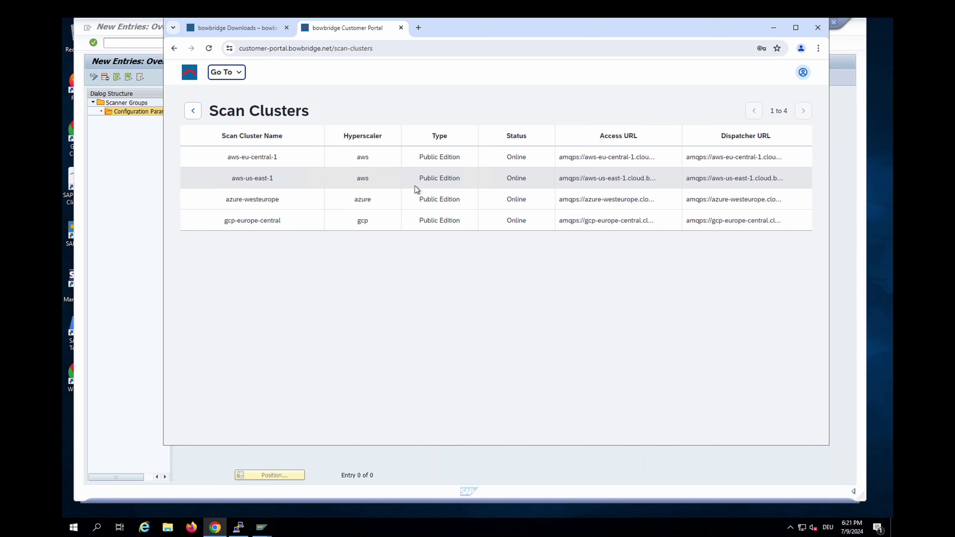
click(670, 179)
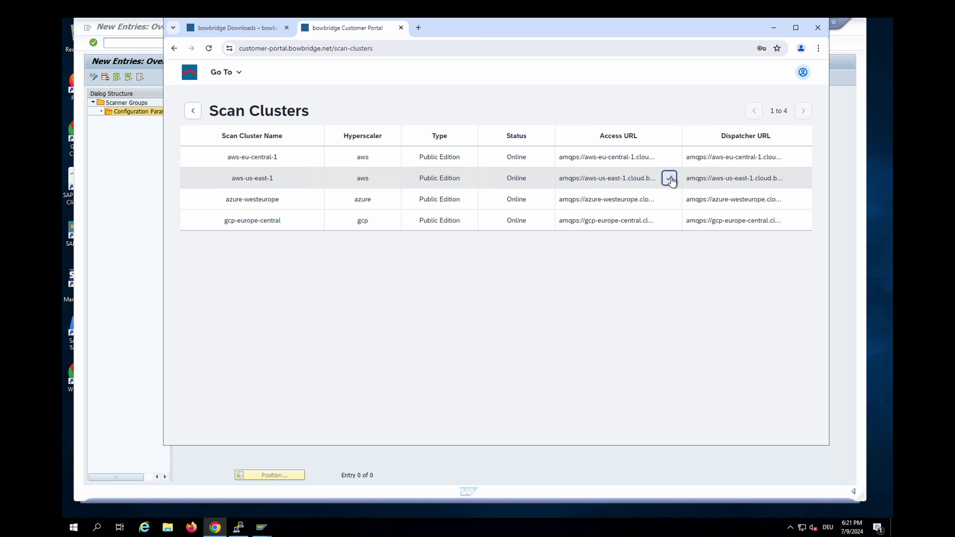
Return to SAP and paste "amqps://aws-us-east-1.cloud.bowbridge.net:5672" as the INITDRIVERS value.
click(138, 173)
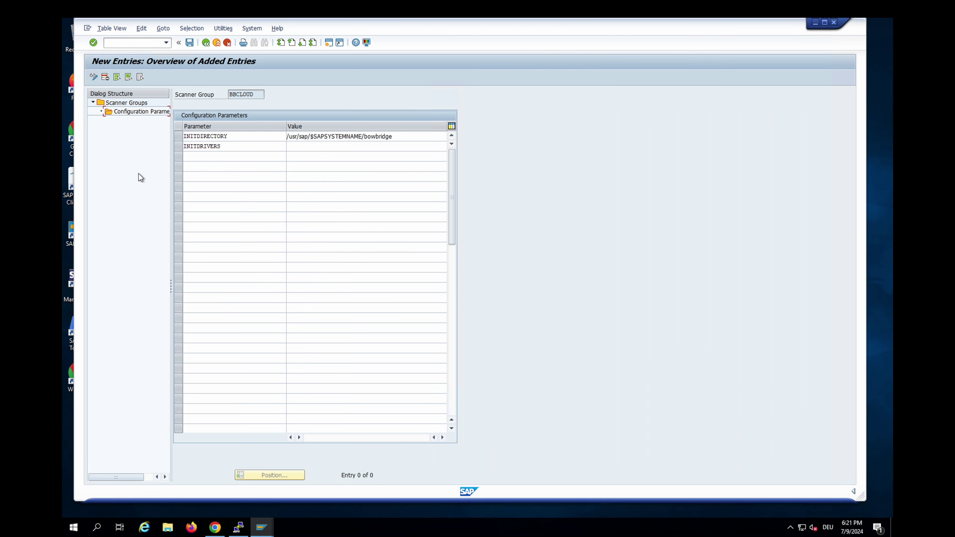
click(301, 148)
key(ctrl+v)
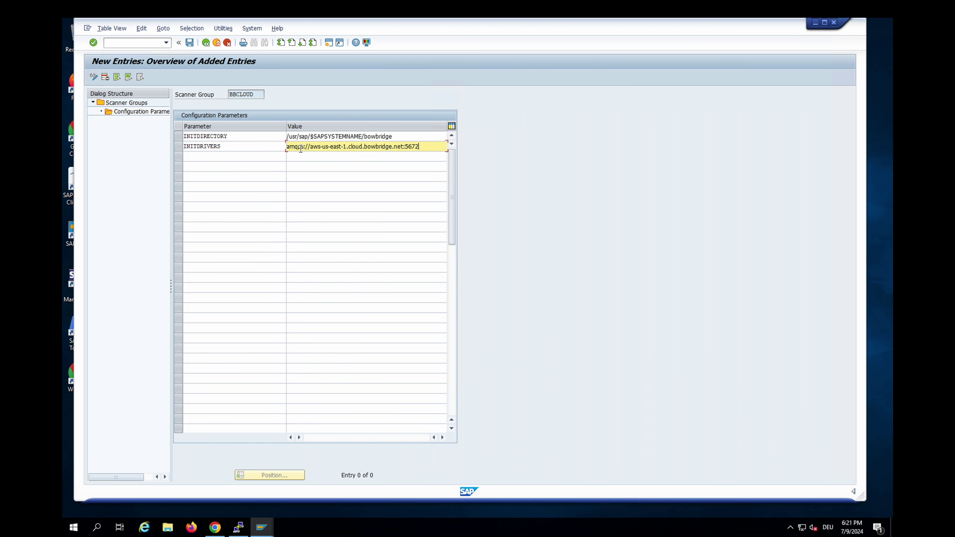
Add INITLICENSE_PATH as the third configuration parameter, chosen from the list of possible parameter keys.
click(272, 159)
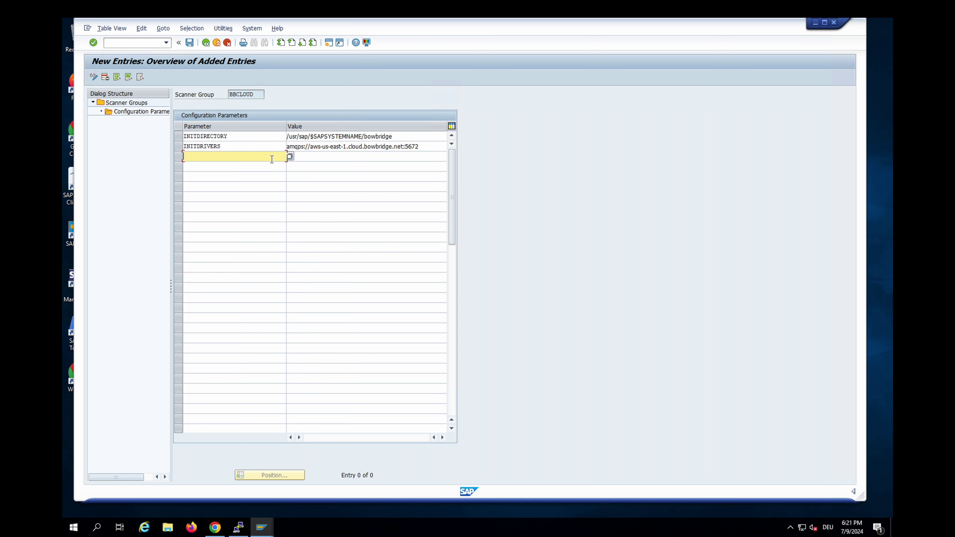
click(290, 156)
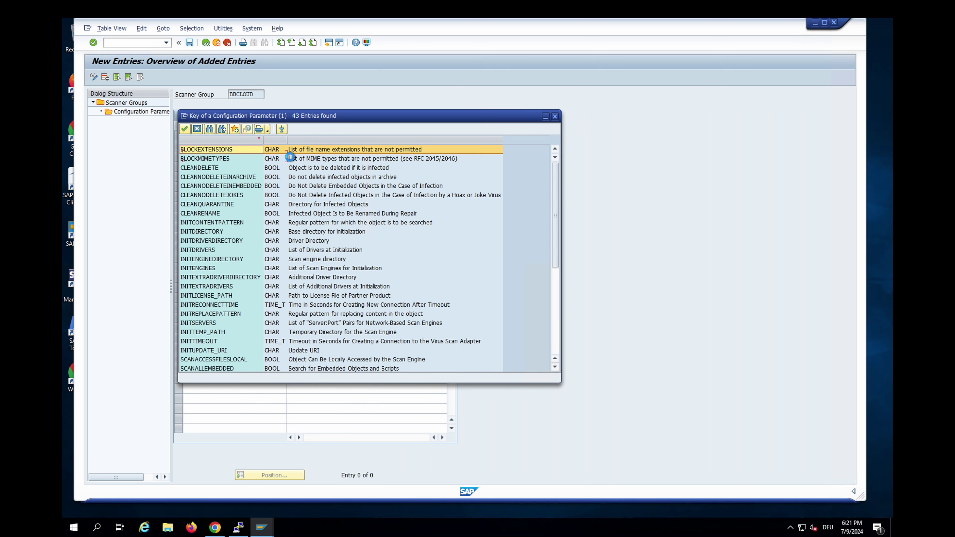
click(229, 296)
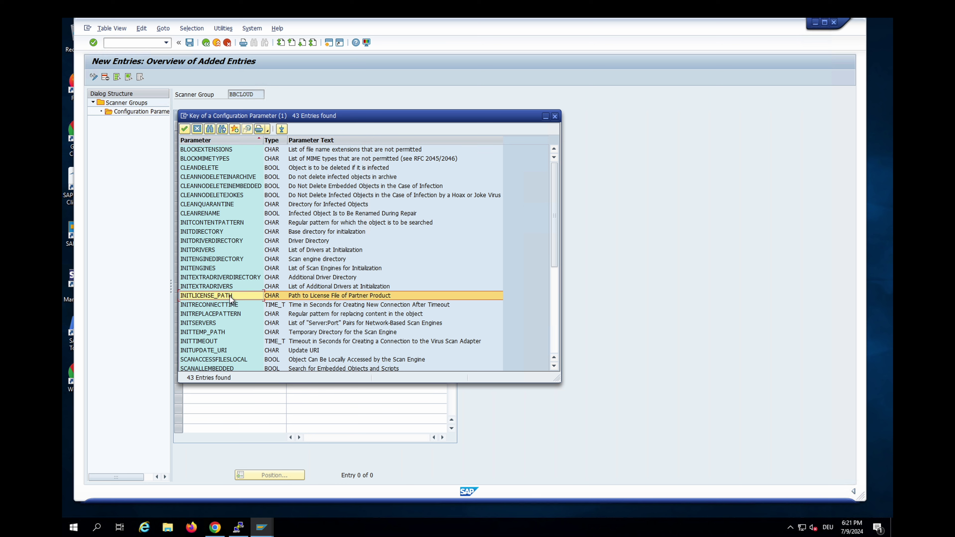
double_click(230, 296)
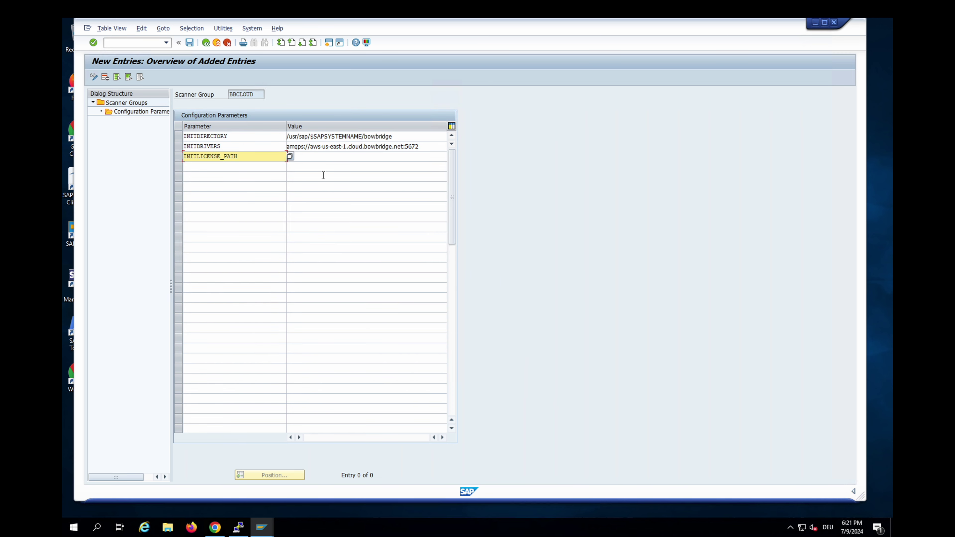
click(326, 157)
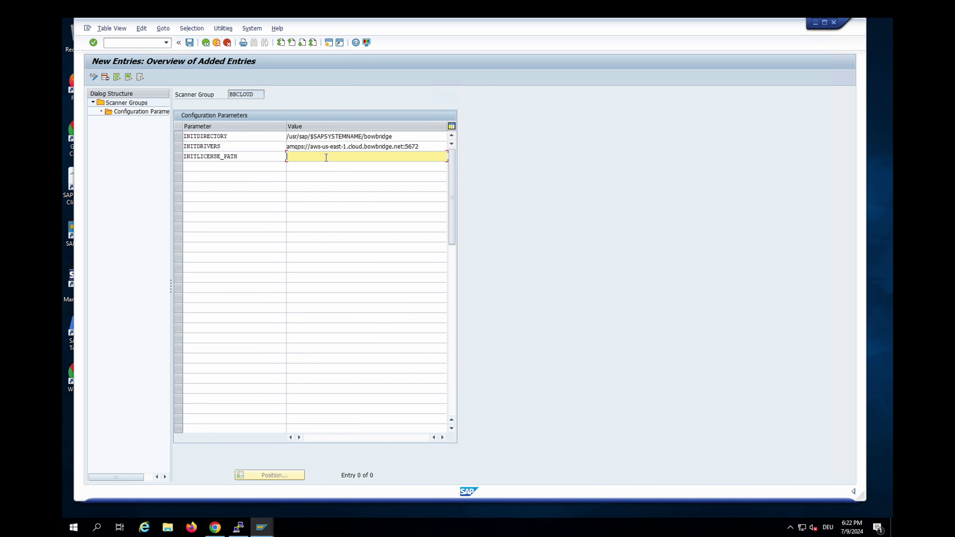
Switch to the bowbridge portal in Chrome, open the Cloud Demo realm and copy its access string.
key(alt+Tab)
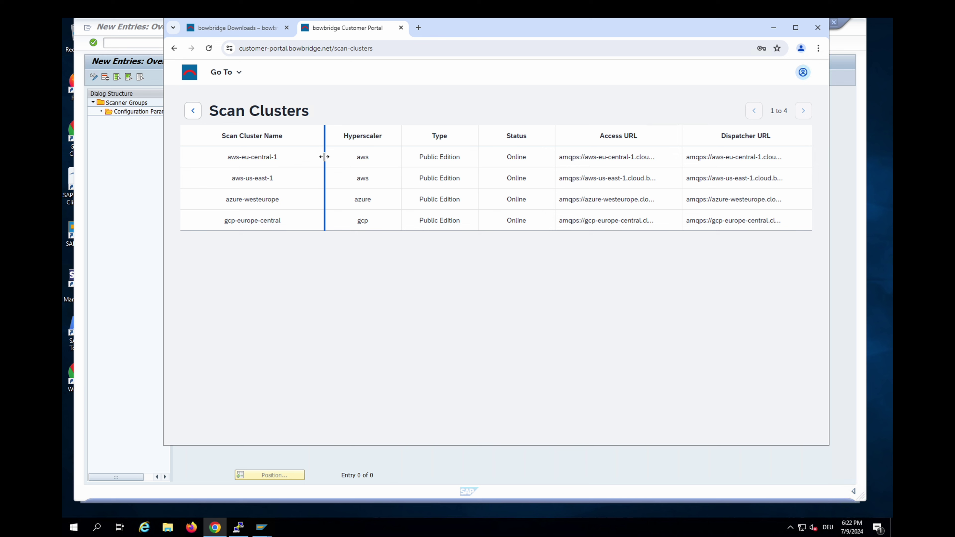
click(195, 111)
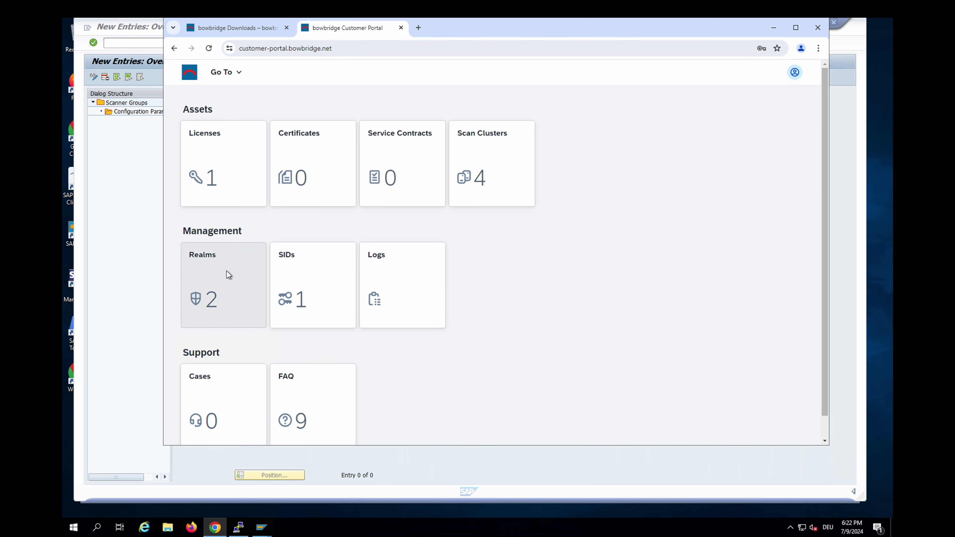
click(228, 275)
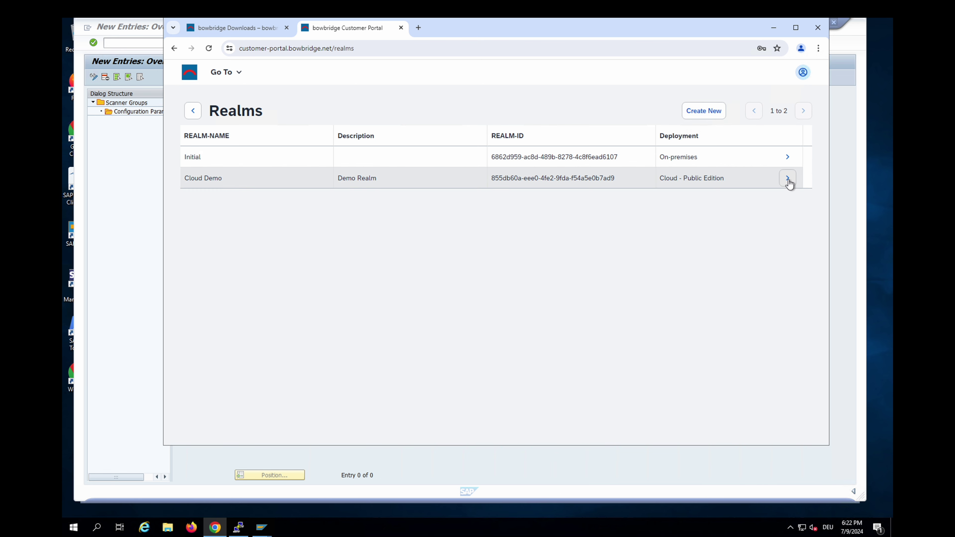
click(787, 178)
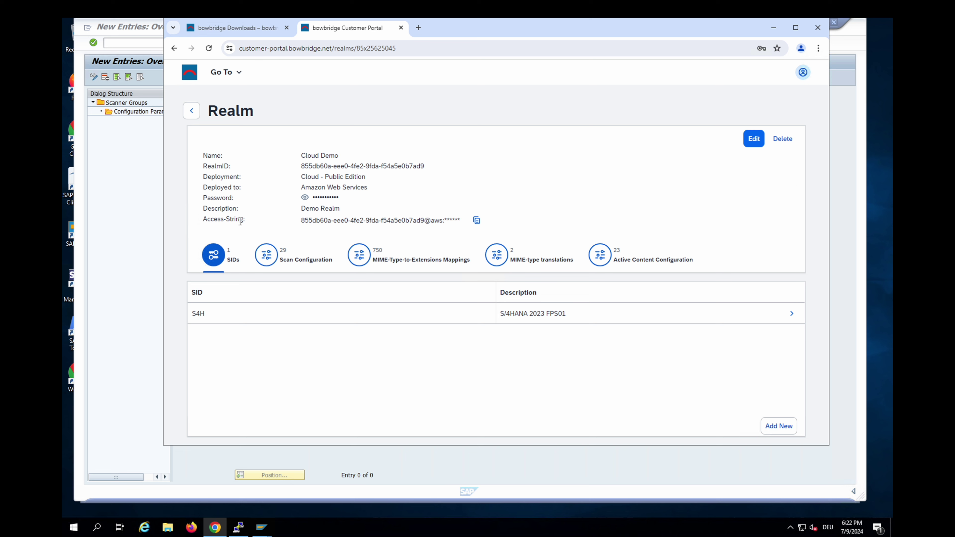
click(475, 222)
Return to SAP and paste the realm's access string as the INITLICENSE_PATH value.
click(149, 196)
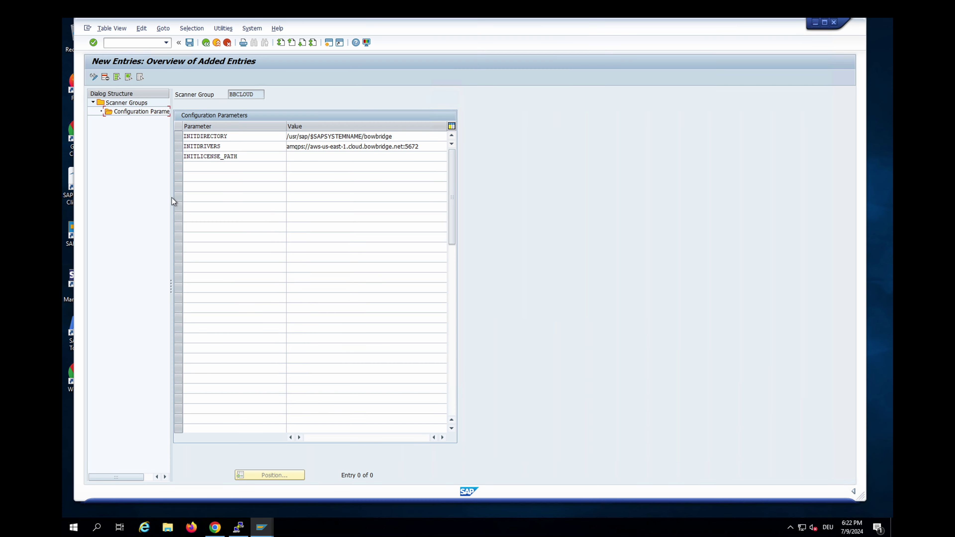
click(317, 157)
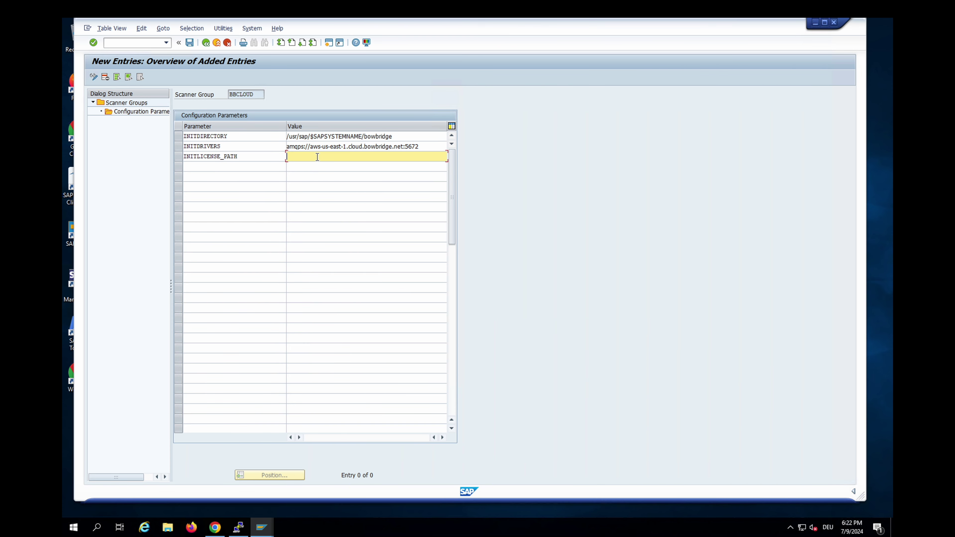
key(ctrl+v)
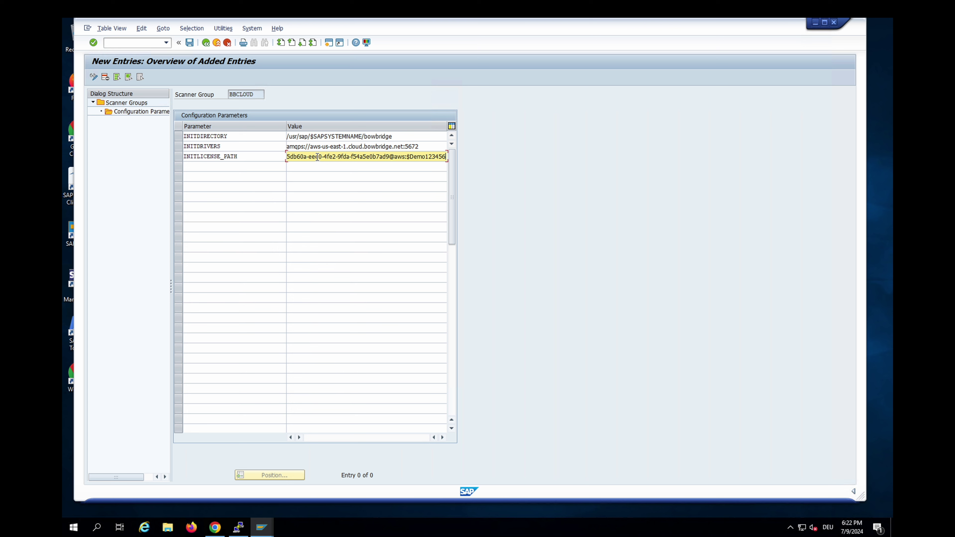
Add INITENGINES as the fourth configuration parameter, chosen from the list of possible parameter keys.
click(260, 168)
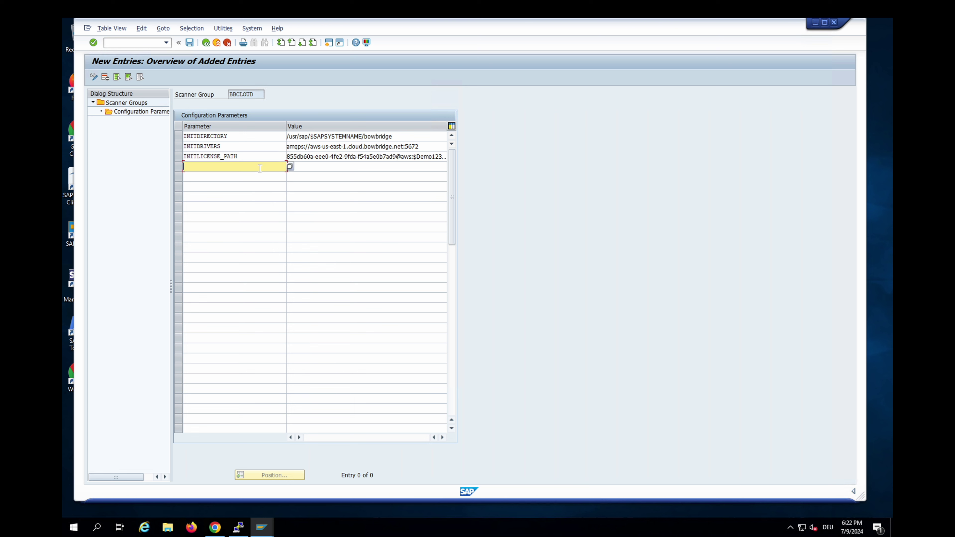
click(290, 166)
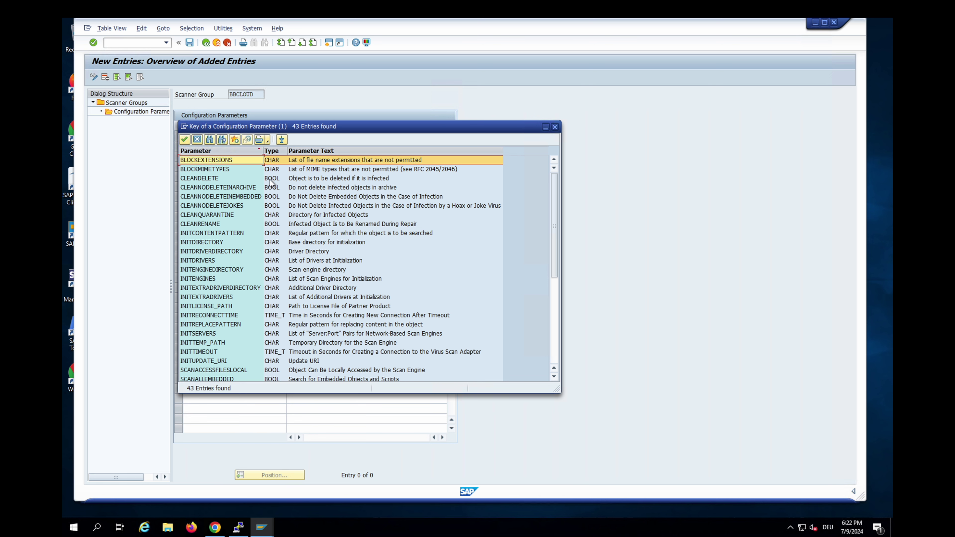
click(199, 278)
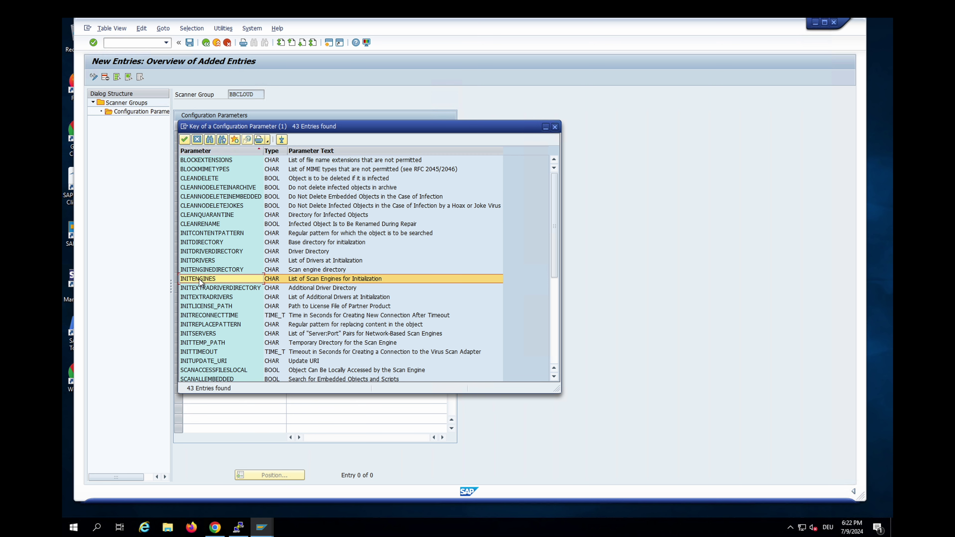
double_click(199, 279)
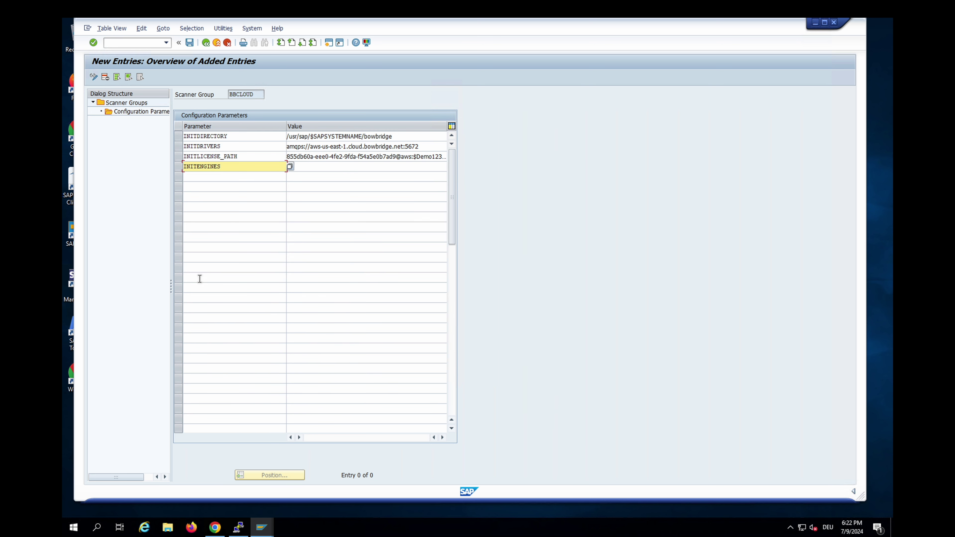
Set the INITENGINES value to "scanproxy;mimescan;archiveextractor;activecontent;sophos" and save the parameters to the "bowbridge cloud installation" workbench request.
click(321, 167)
text(scanproxy)
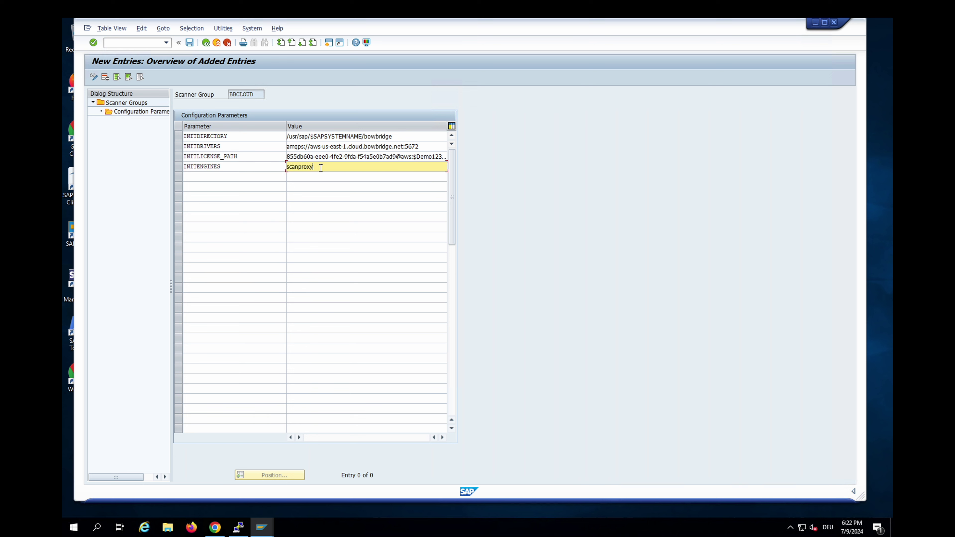
text(;mimescan;archiveextractor;activecontent)
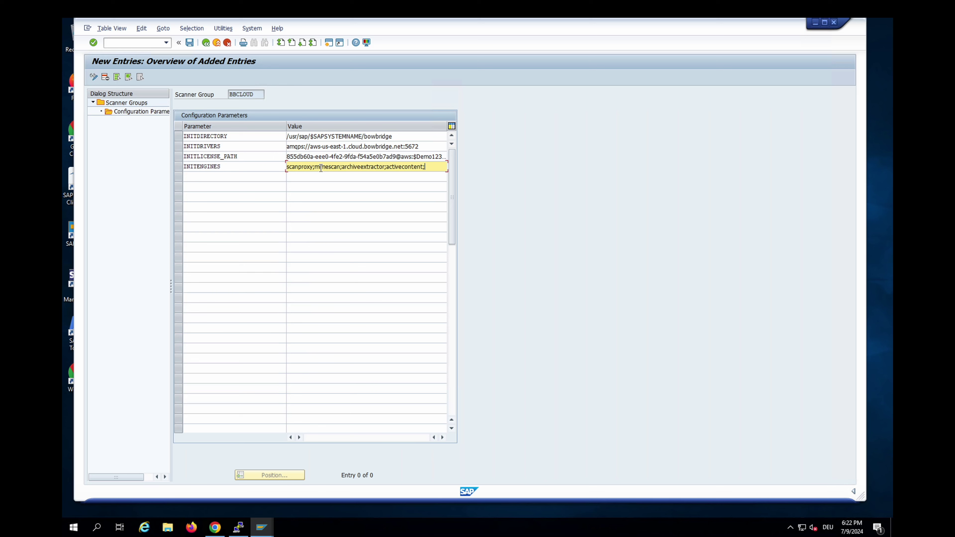
text(;sophos)
click(189, 42)
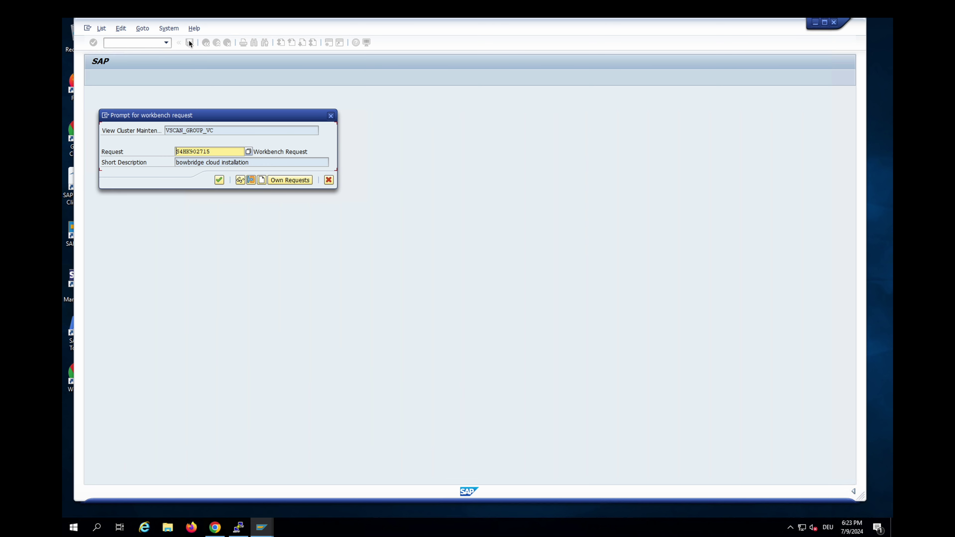
click(220, 181)
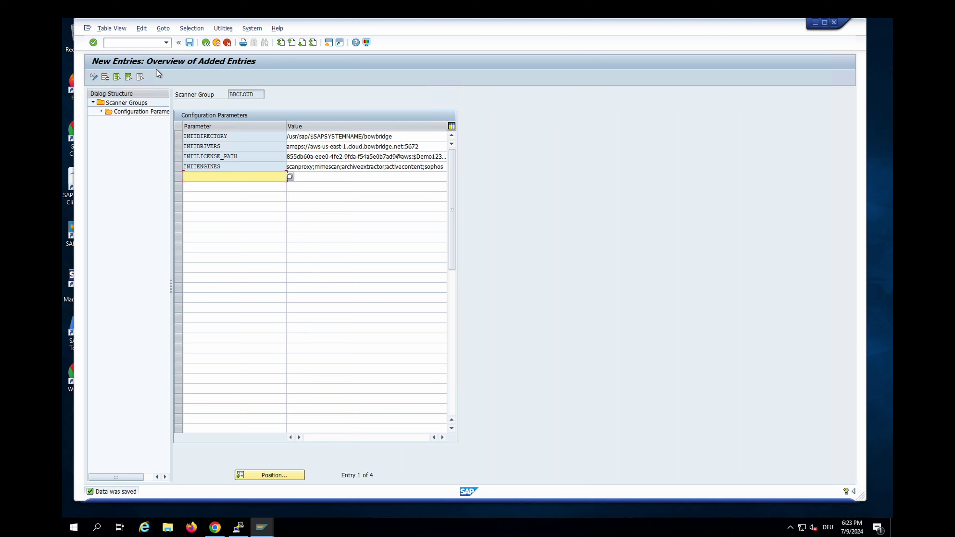
Go to transaction VSCAN and switch the Virus Scan Provider Definition view to change mode, accepting the cross-client notice.
click(151, 44)
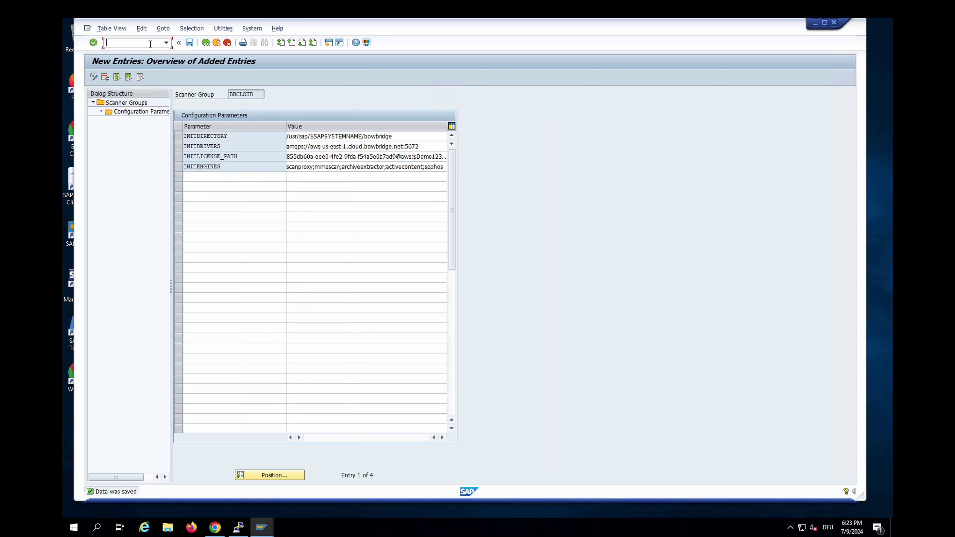
text(/nvscan)
key(Return)
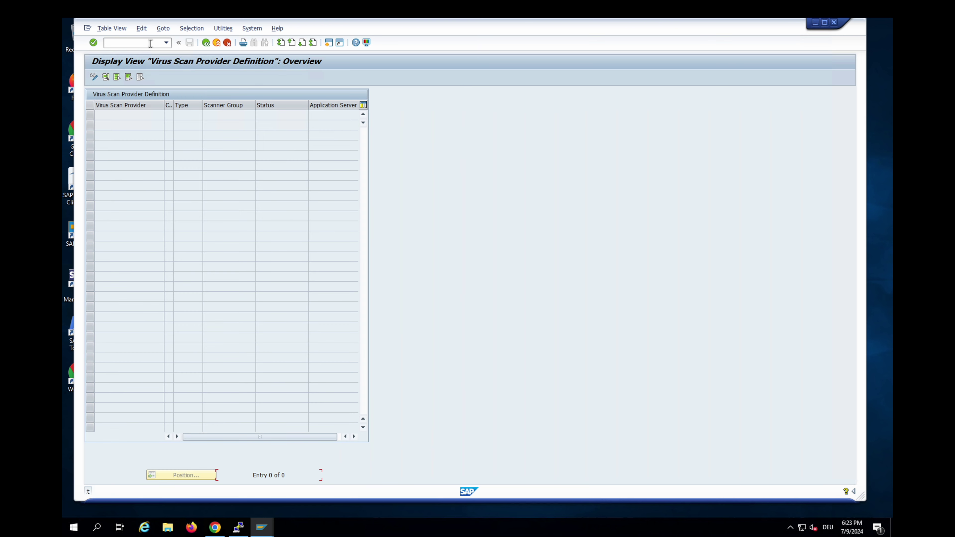
click(93, 78)
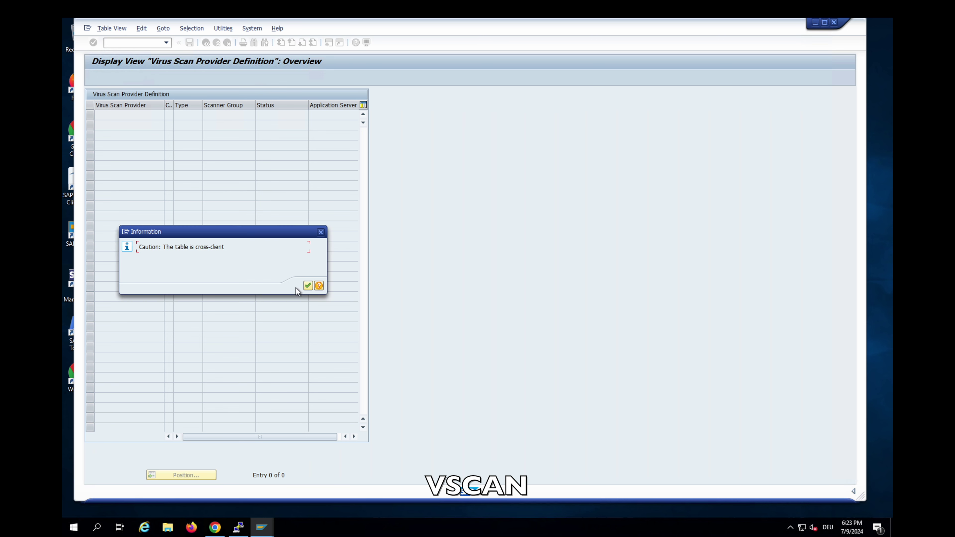
click(307, 287)
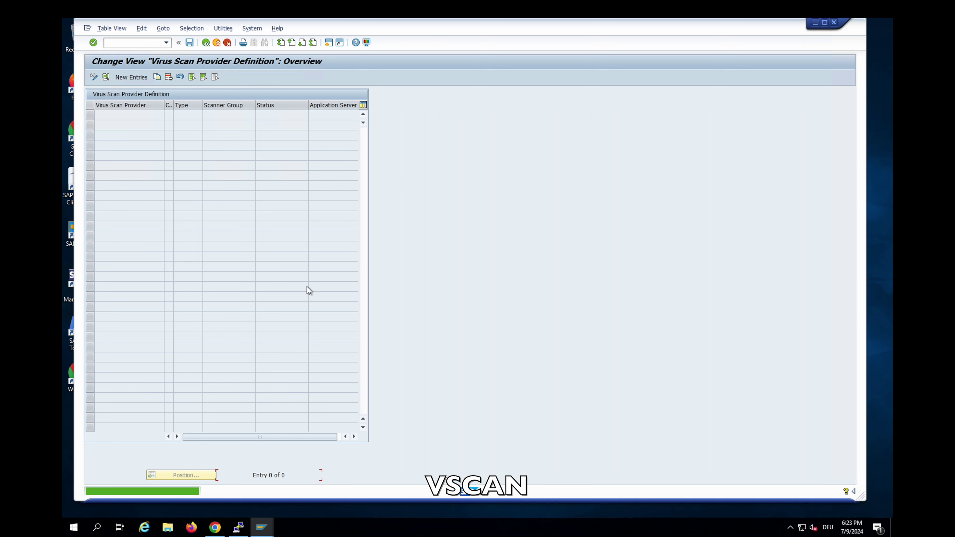
Create a new ADAPTER (Virus Scan Adapter) provider definition and assign it to scanner group BBCLOUD.
click(137, 77)
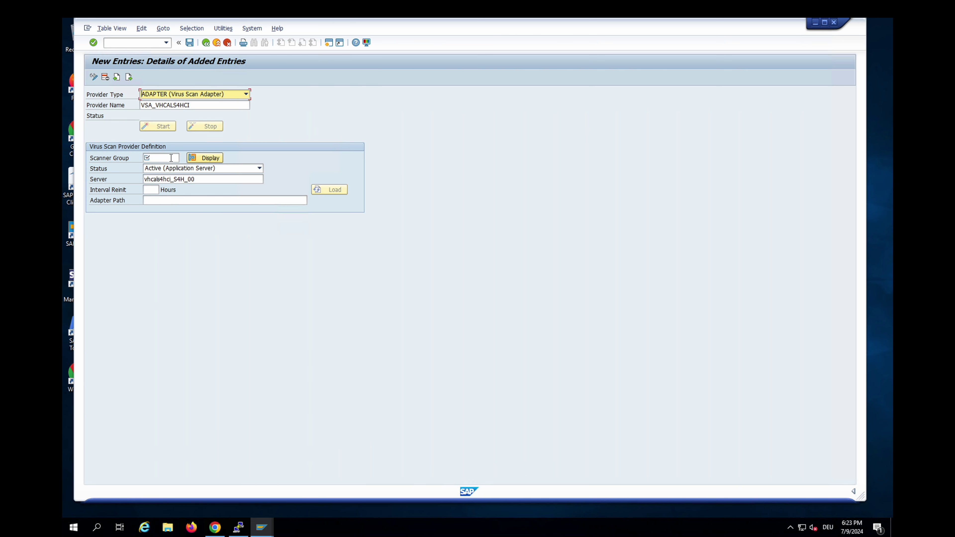
click(169, 157)
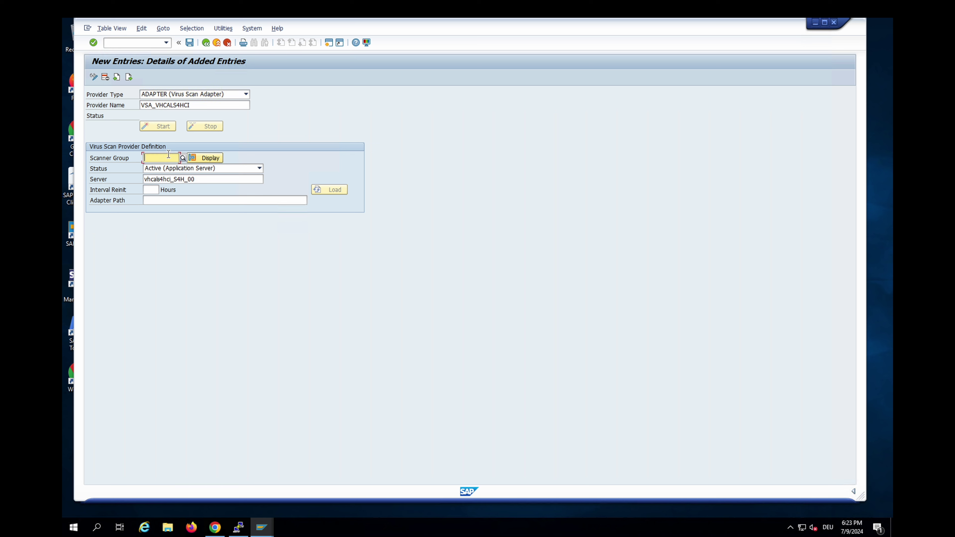
click(183, 159)
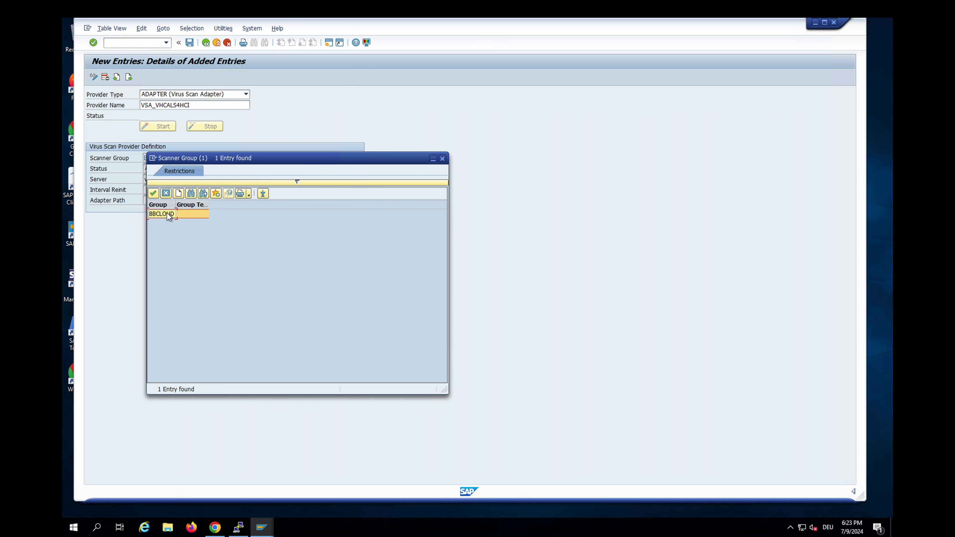
double_click(167, 214)
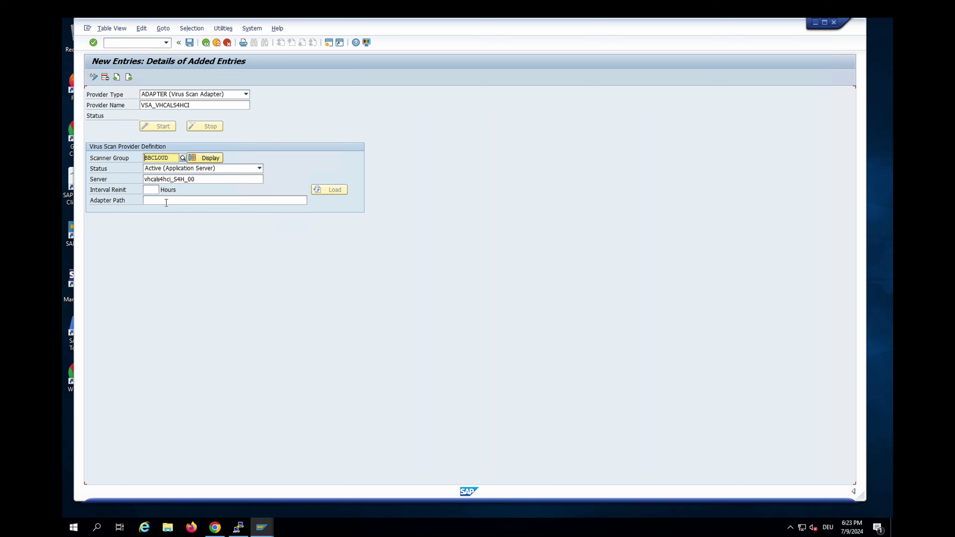
Set the provider's reinitialization interval to 8 hours and its adapter path to "../../bowbridge/libbbAV.so.4".
click(152, 190)
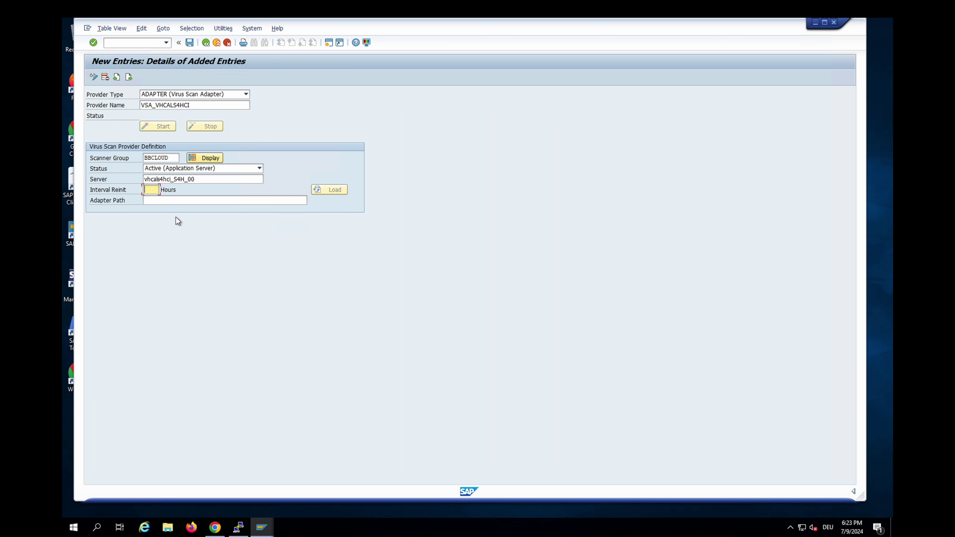
click(171, 199)
text(../../bowbridge/libbbAV)
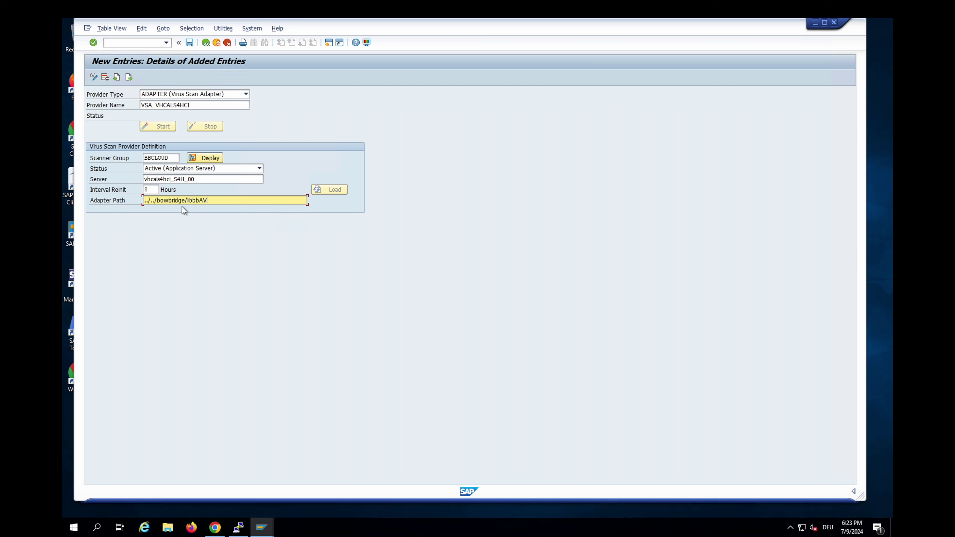
text(so.4)
Save the virus scan provider definition and start the adapter.
click(189, 43)
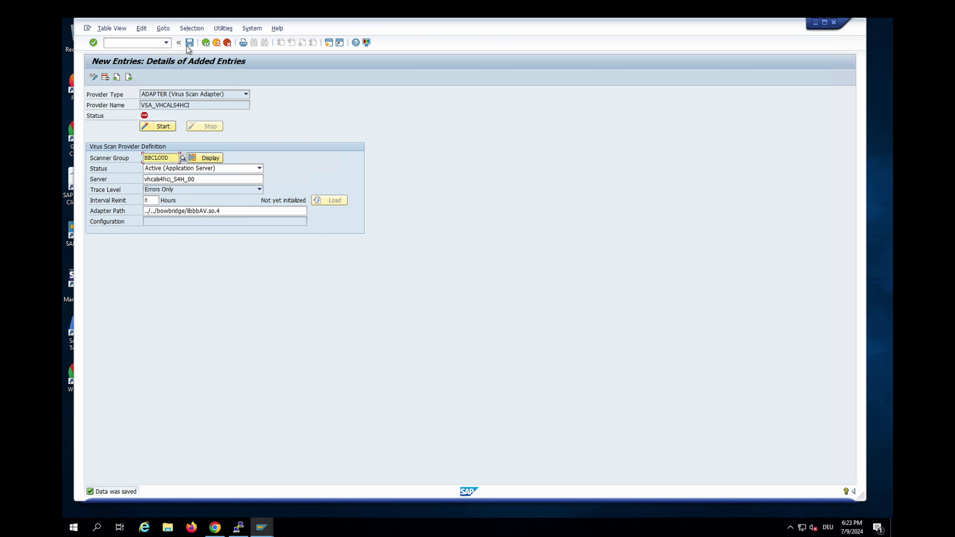
click(163, 127)
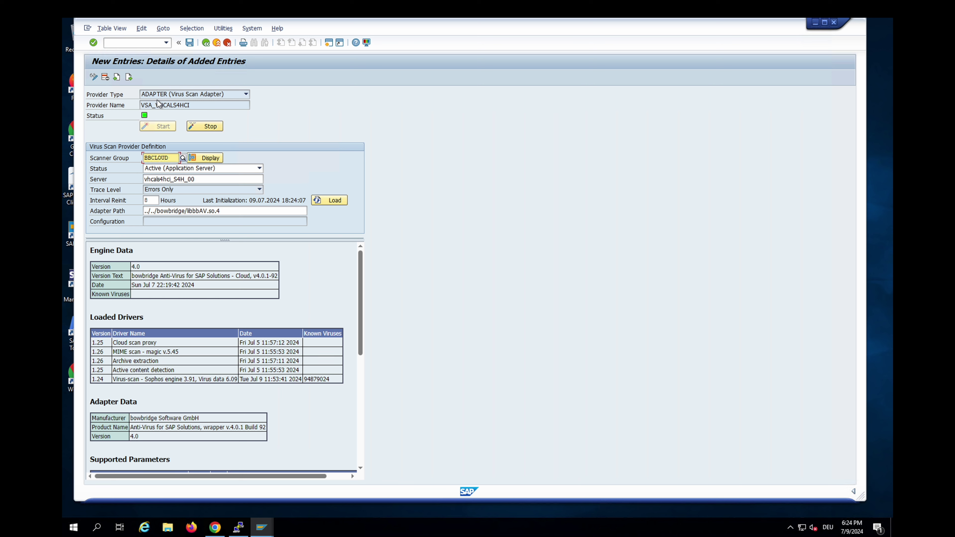
Go to transaction VSCANPROFILE and switch the Virus Scan Profile view to change mode.
click(135, 42)
text(/nvscanpro)
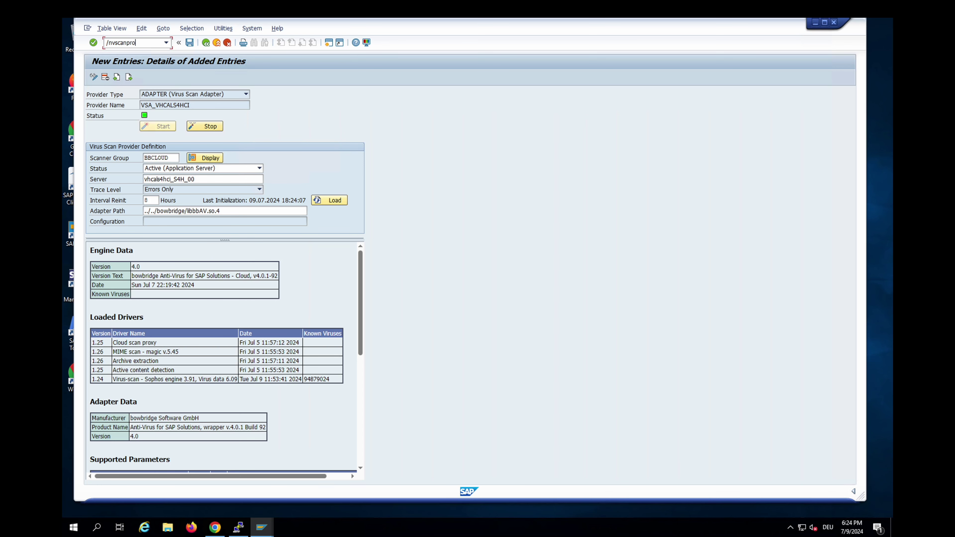
text(file)
key(Return)
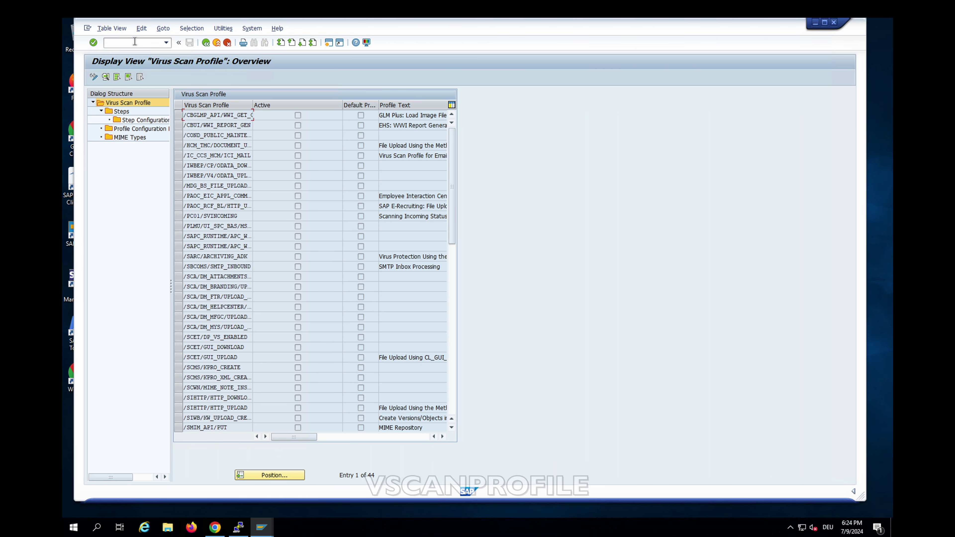
click(93, 77)
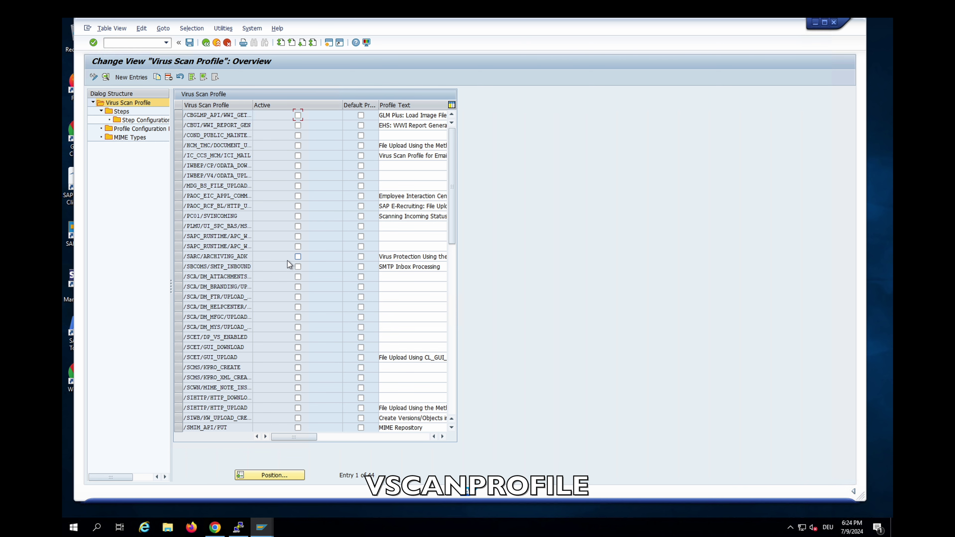
Create scan profile ZBASIC with the text "Basic malware scanning only", enabling Active and Evaluate Profile Configuration Param.
scroll(361, 259, down, 5)
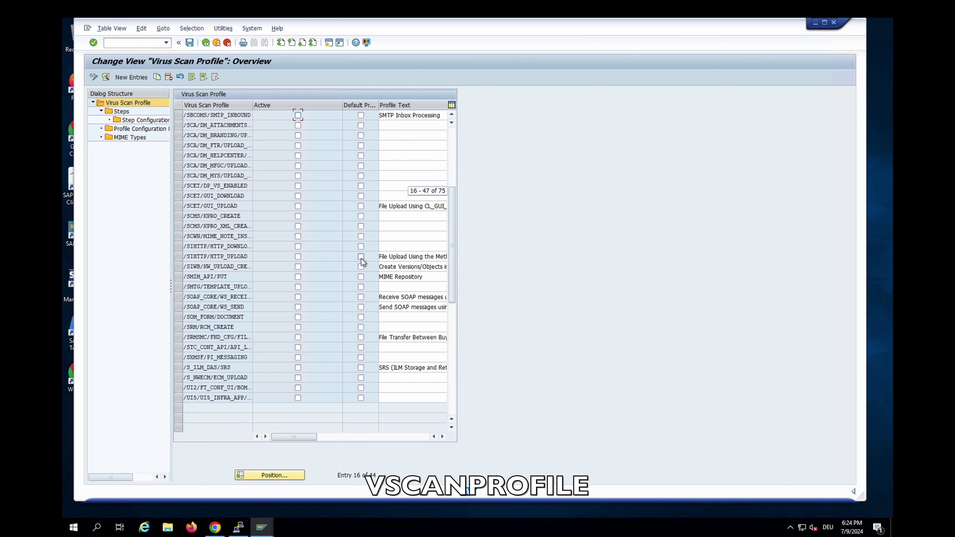
click(131, 76)
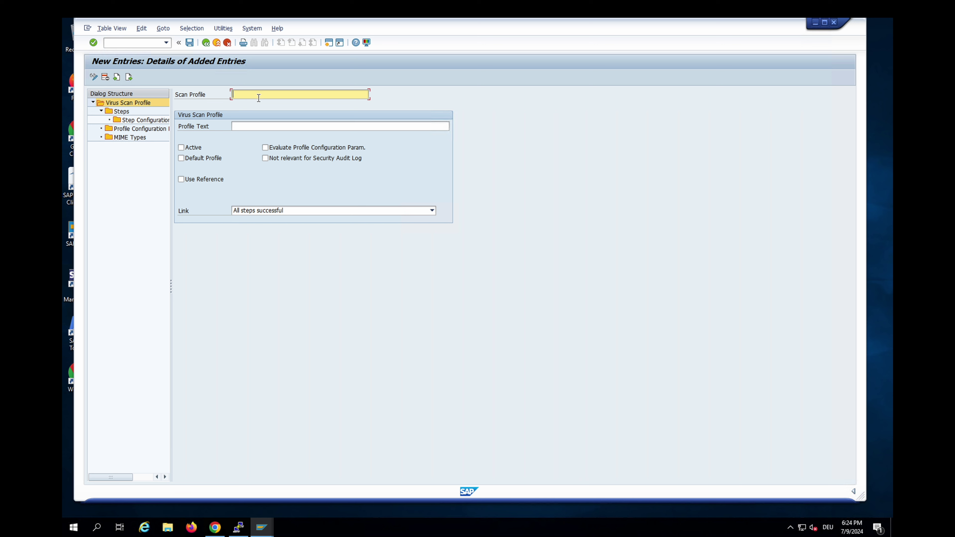
text(ZBASIC)
click(258, 127)
text(Basic malware scanning only)
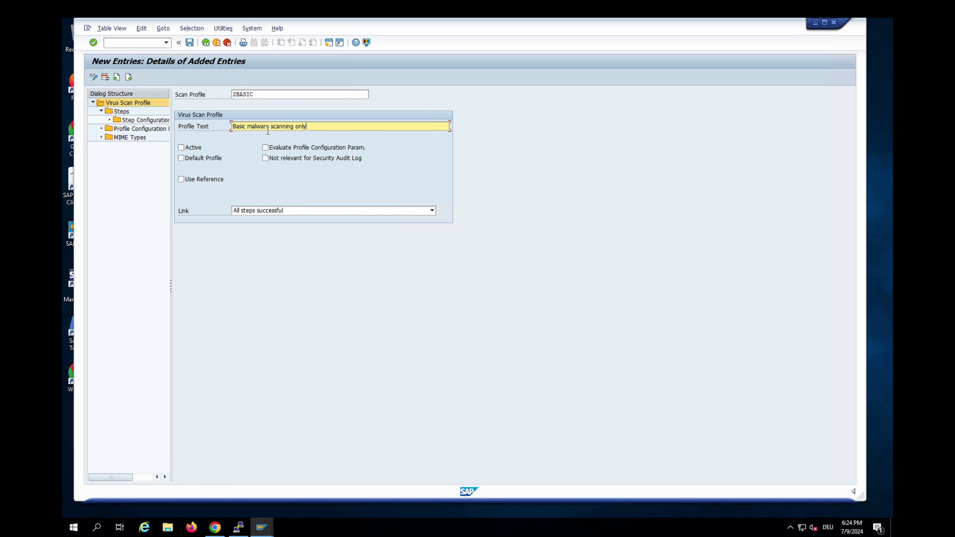
click(194, 148)
click(283, 149)
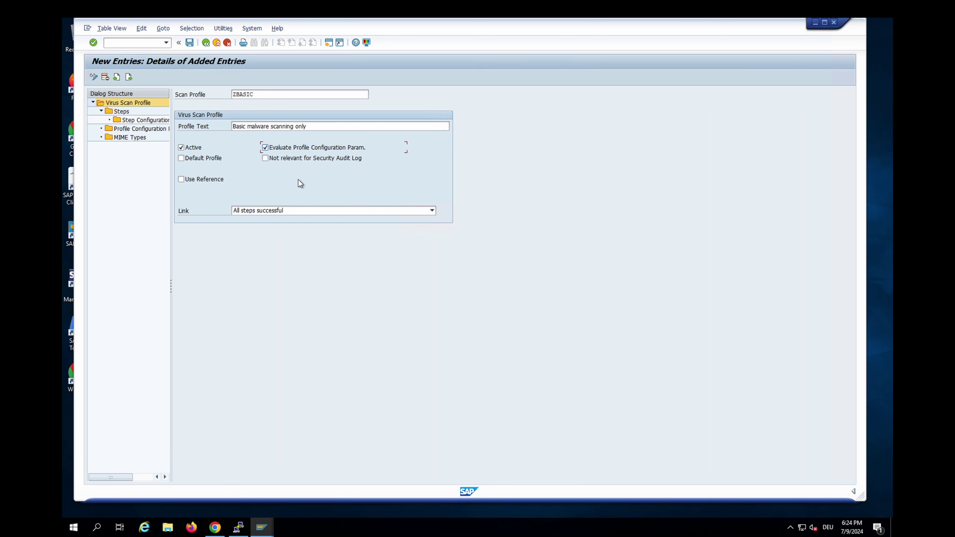
Add a step to profile ZBASIC at position 1, of type Group, using scanner group BBCLOUD.
click(121, 112)
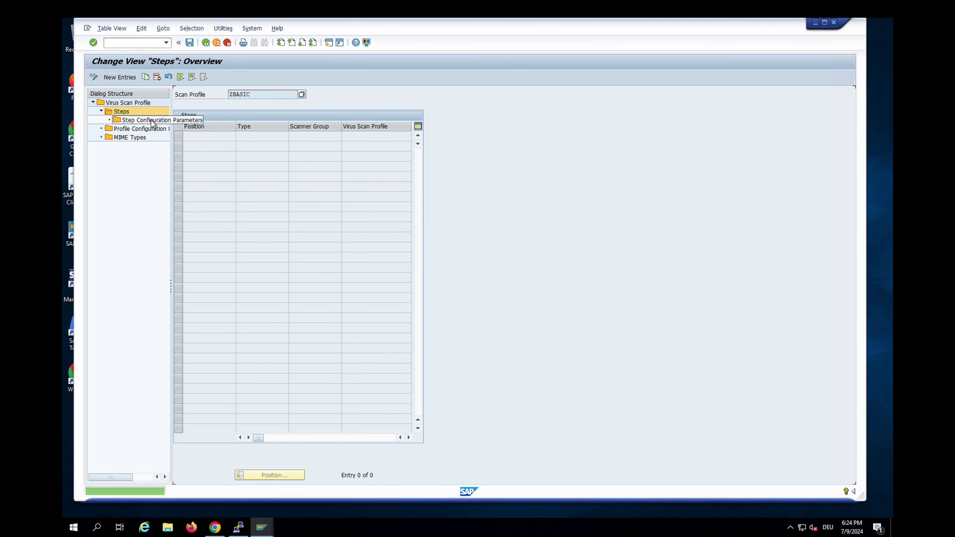
click(129, 79)
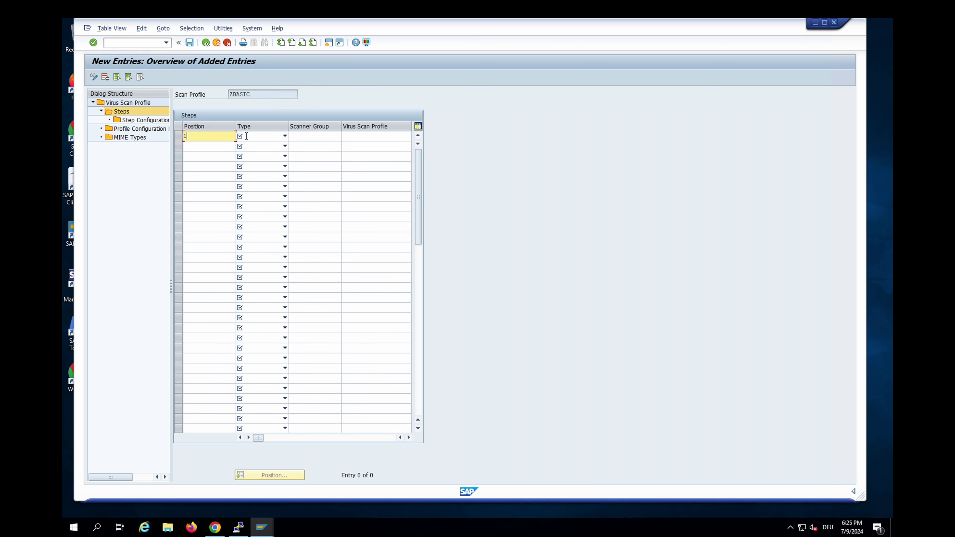
click(265, 135)
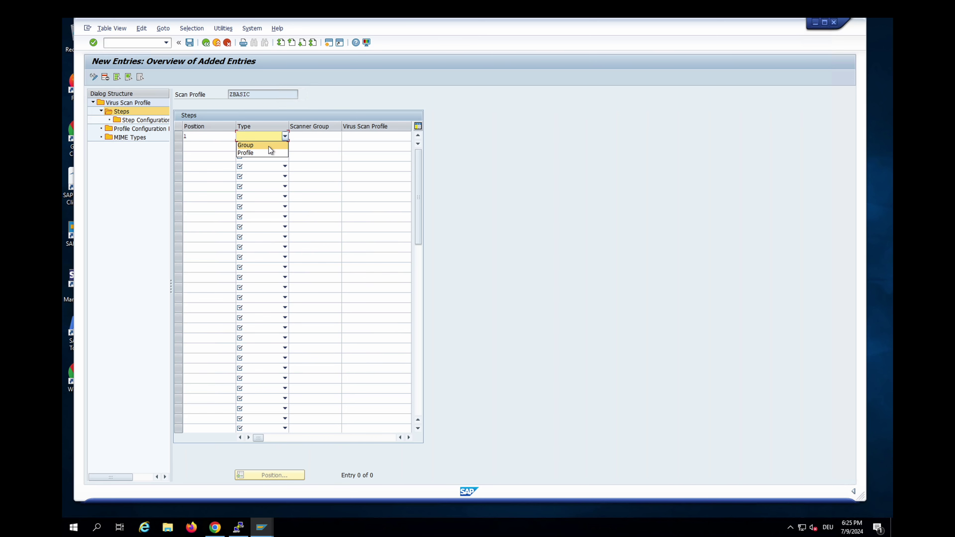
click(269, 147)
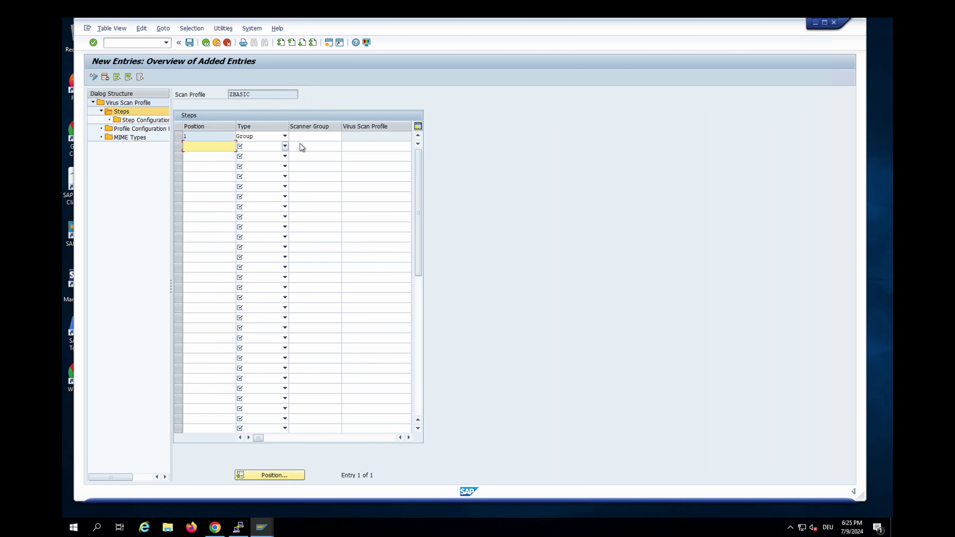
click(322, 136)
click(345, 136)
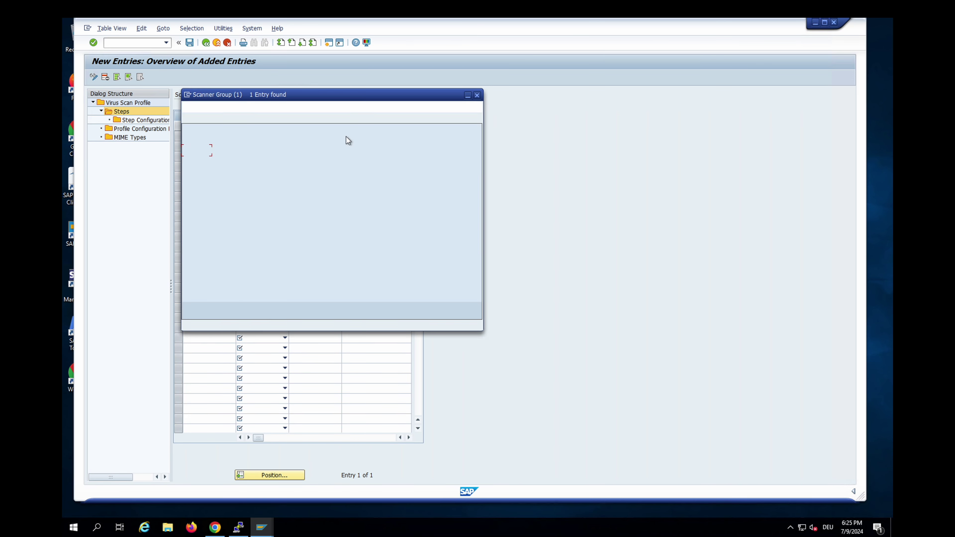
click(196, 153)
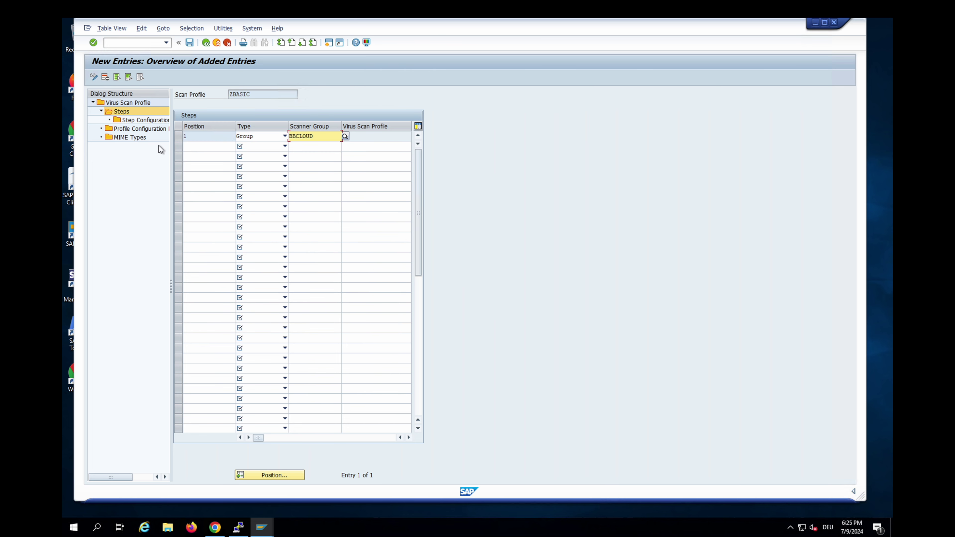
Add the profile configuration parameter CUST_ACTIVE_CONTENT with value 0 to scan profile ZBASIC.
double_click(153, 130)
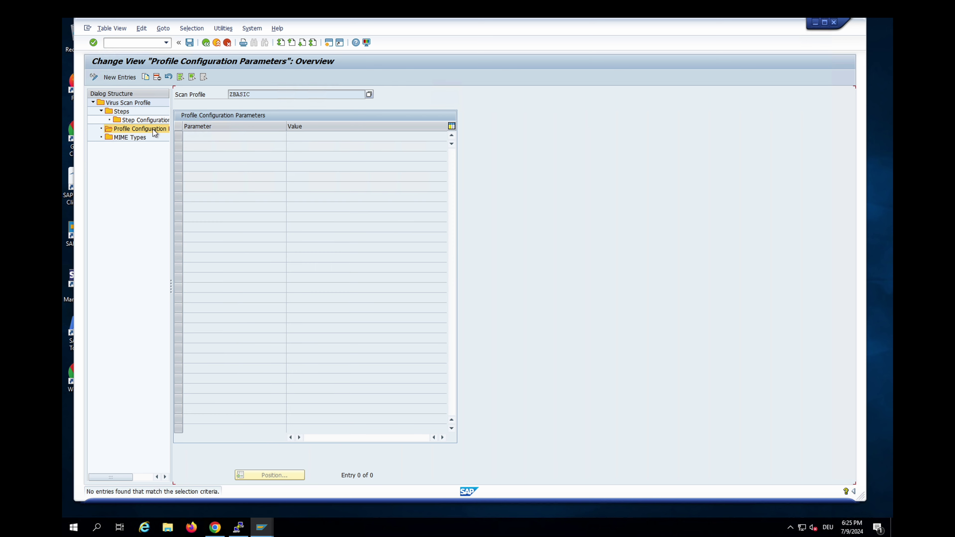
click(120, 77)
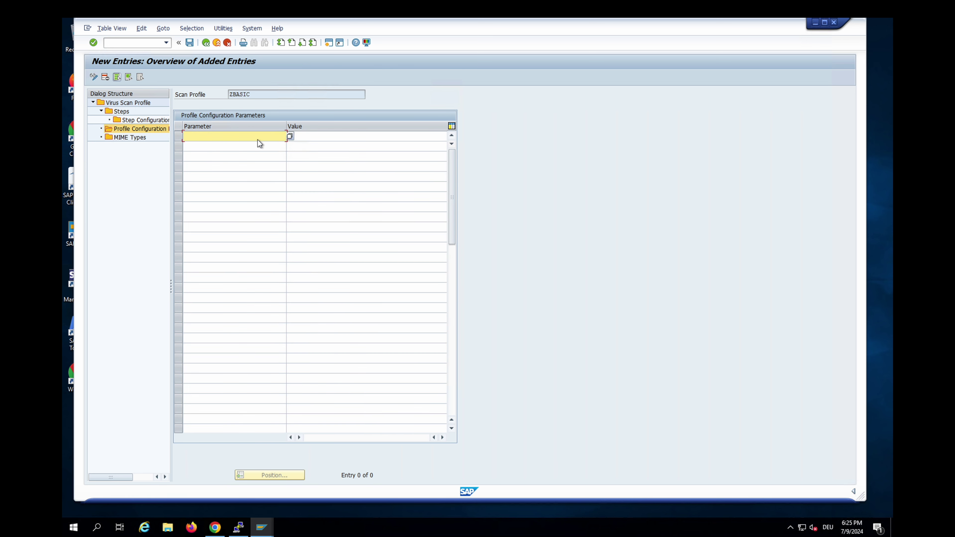
click(290, 136)
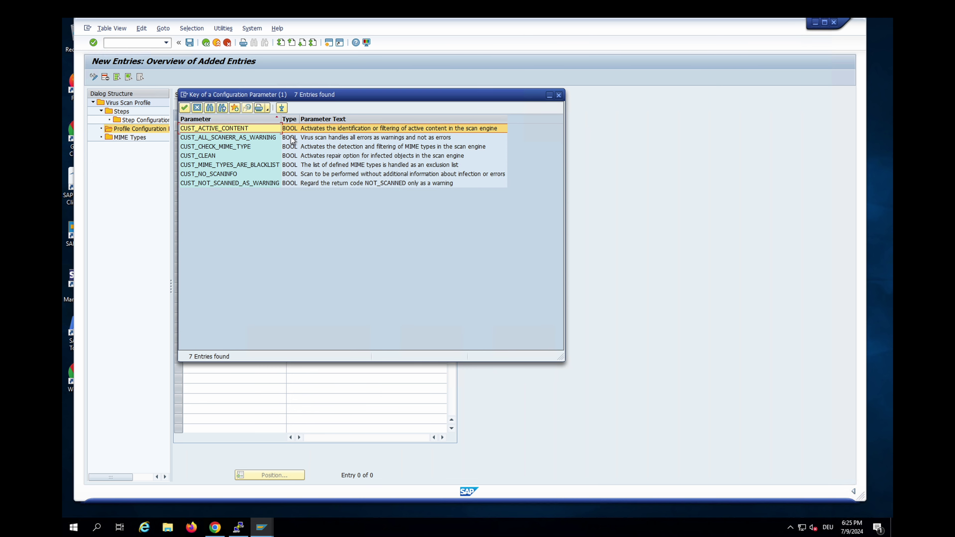
double_click(237, 129)
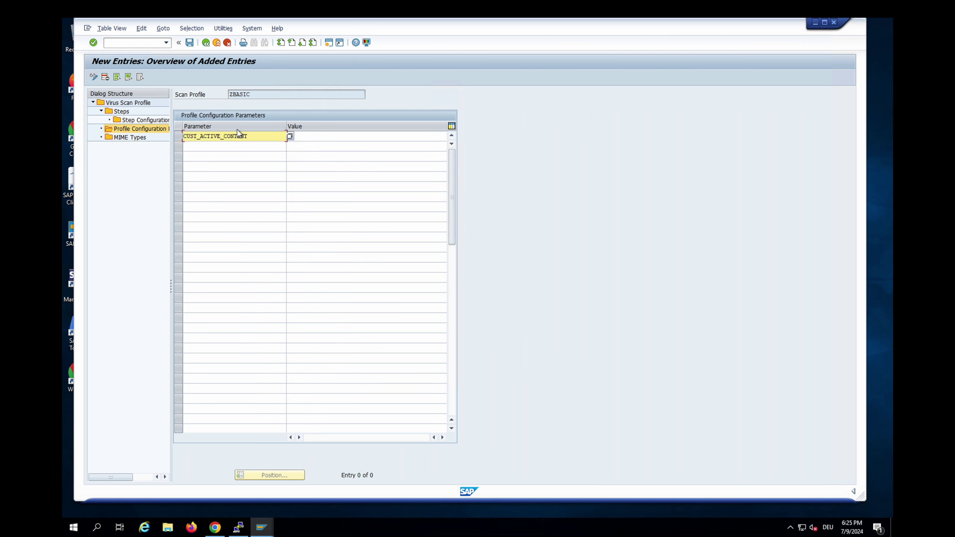
click(336, 138)
text(0)
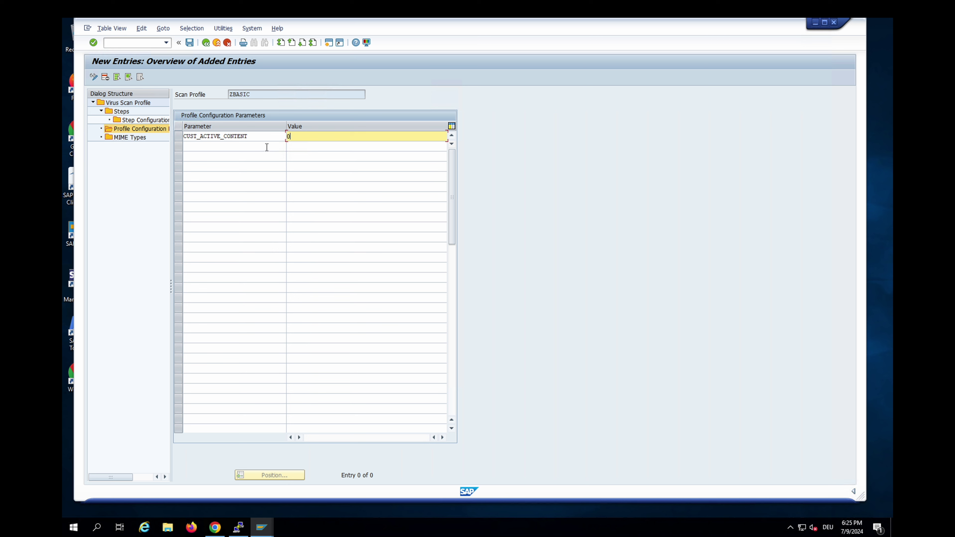
Add the parameter CUST_CHECK_MIME_TYPE with value 0 to scan profile ZBASIC.
click(267, 147)
click(290, 146)
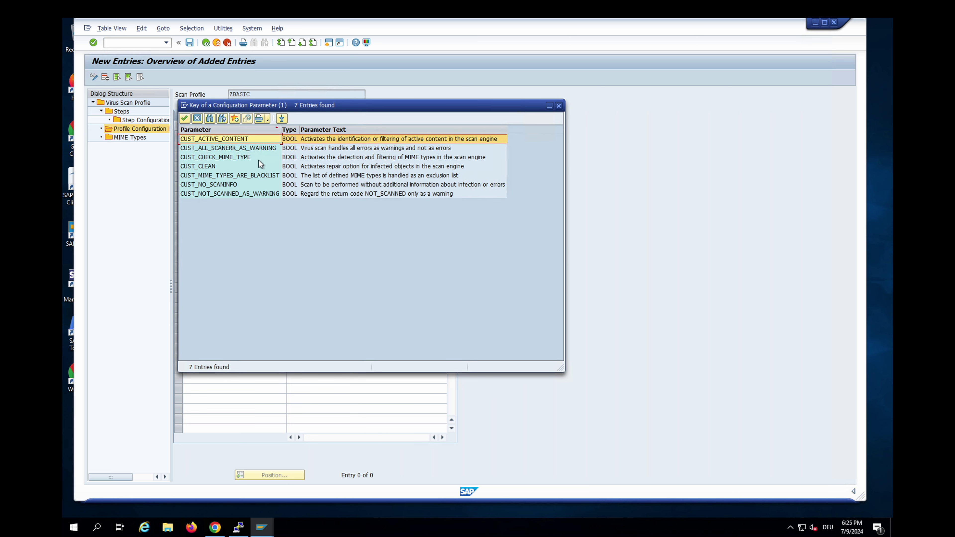
double_click(249, 158)
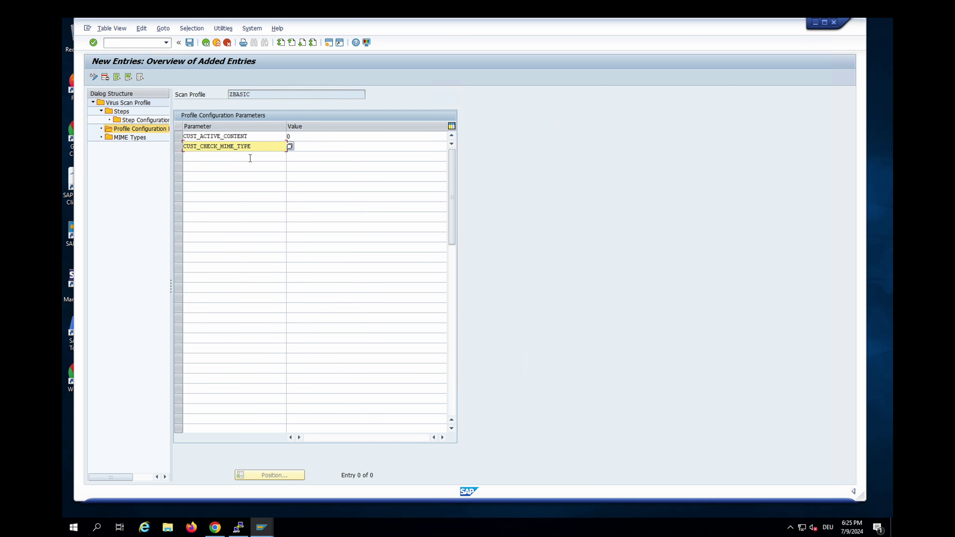
click(316, 148)
text(0)
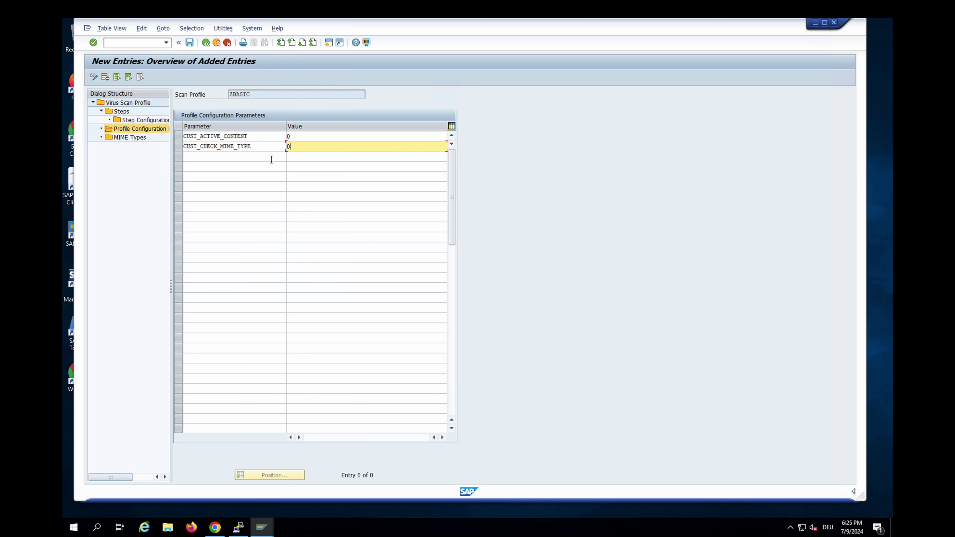
Save profile ZBASIC to a new customizing request with the short description "bowbridge virus scan profiles".
click(190, 41)
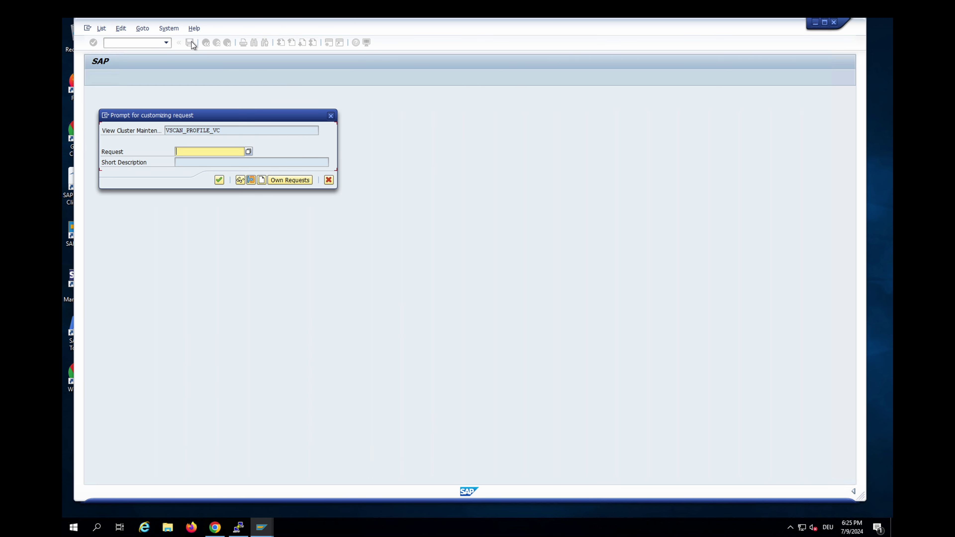
click(261, 180)
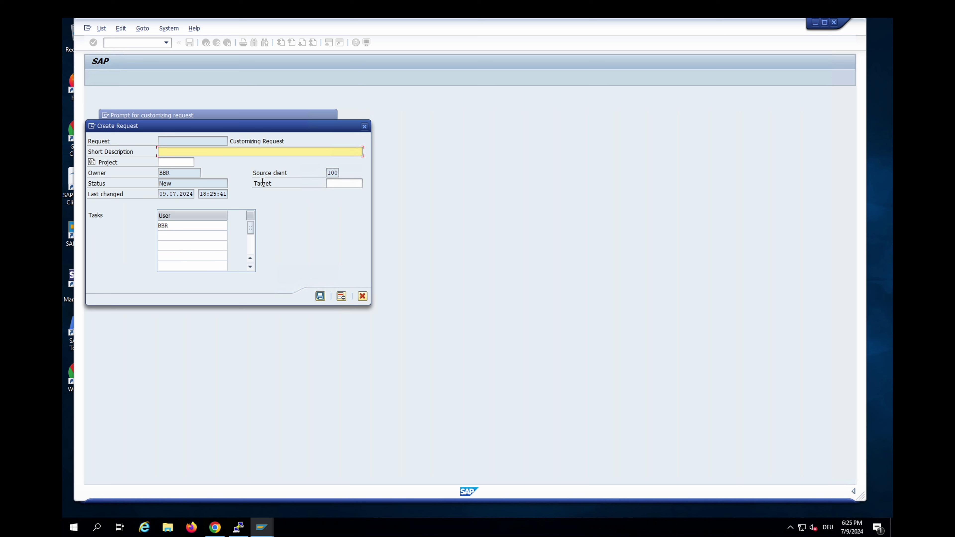
text(bowbridge virus scan profiles)
click(320, 296)
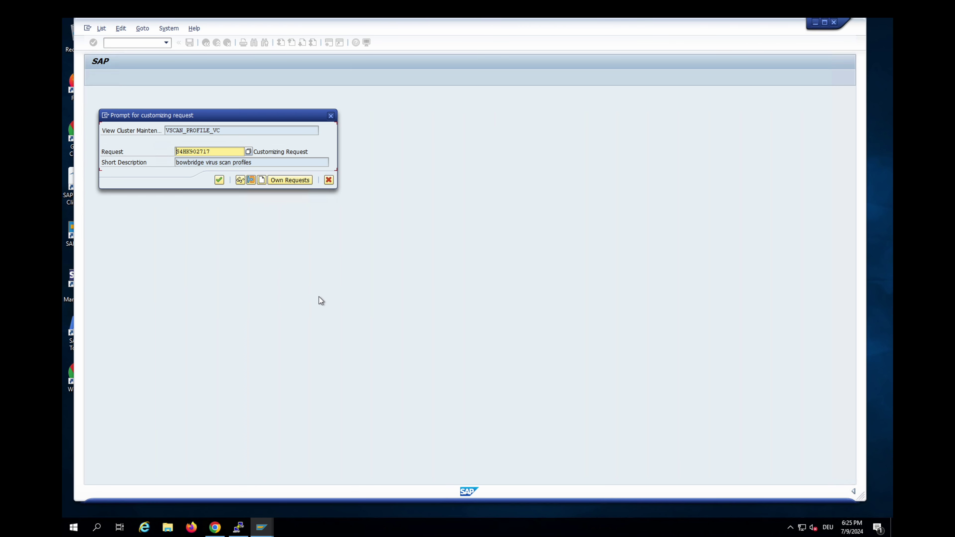
click(219, 180)
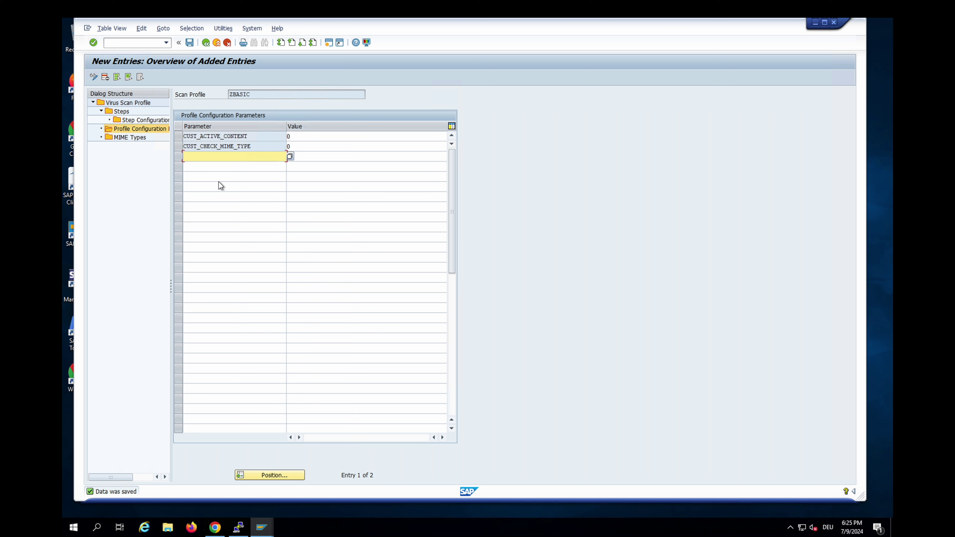
Return to the Virus Scan Profile overview and start a new scan profile named ZEXTENDED.
key(F3)
key(F3)
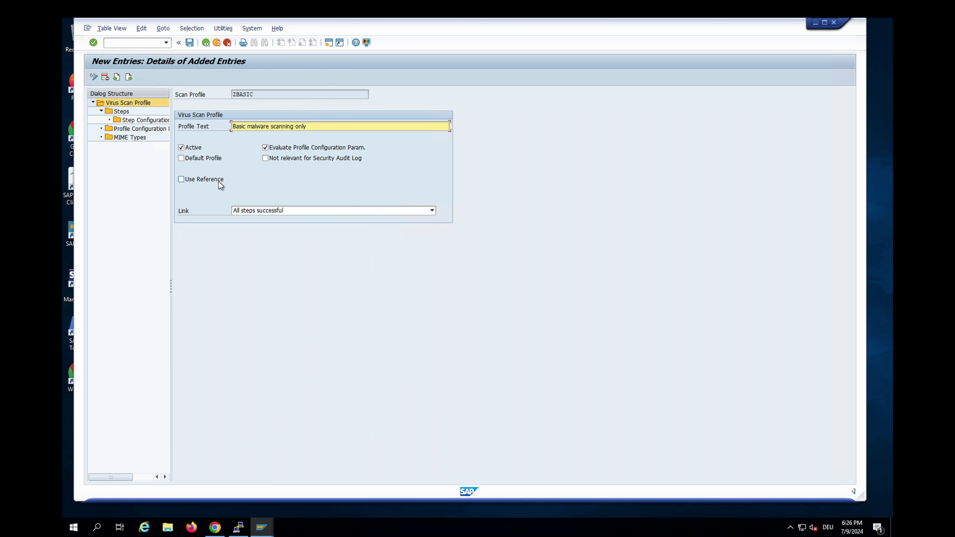
key(F3)
scroll(286, 266, down, 15)
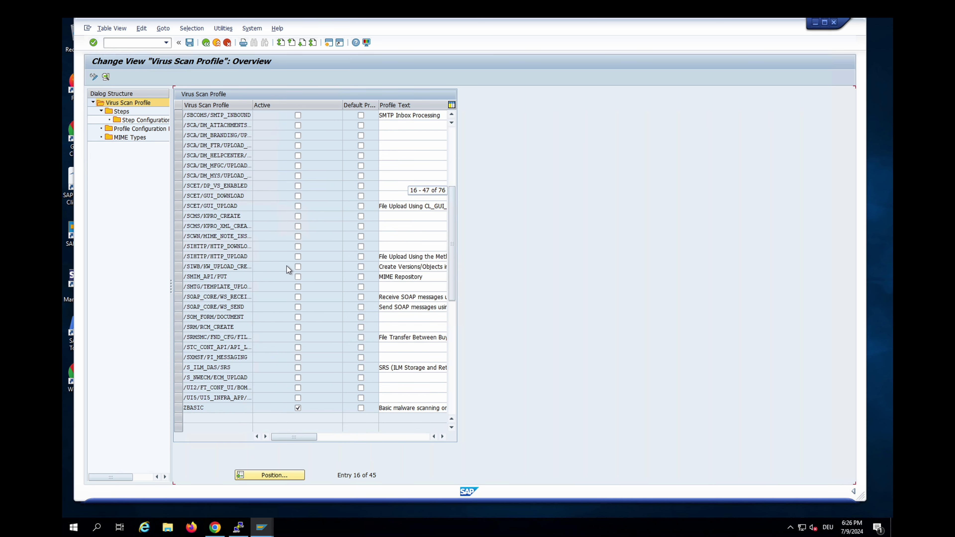
scroll(286, 269, up, 3)
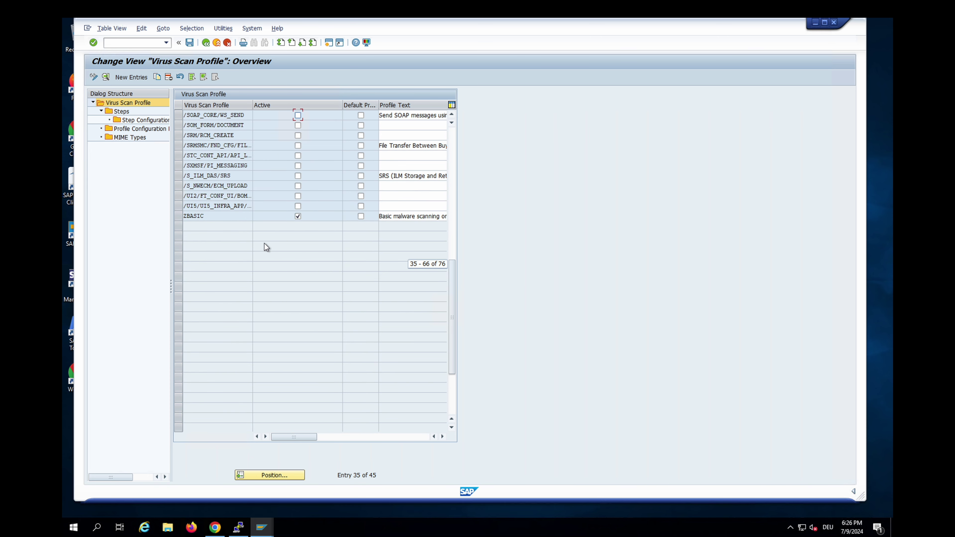
click(128, 78)
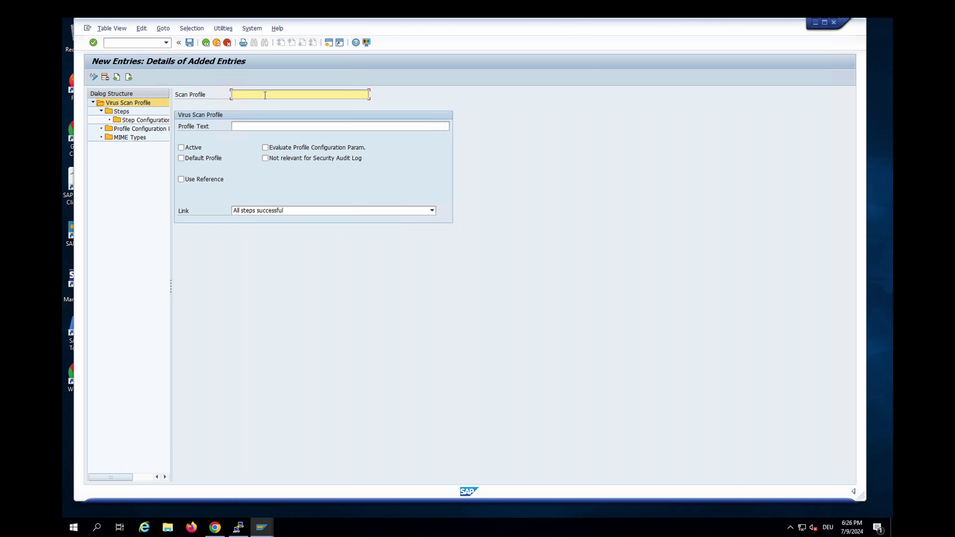
text(ZEXTEDND)
key(BackSpace)
key(BackSpace)
key(BackSpace)
text(NDED)
Give ZEXTENDED the text "Extended profile with Active Content check and MIME check", enabling Active, Evaluate Profile Configuration Param. and Default Profile.
click(265, 124)
text(Extended profile with Active C)
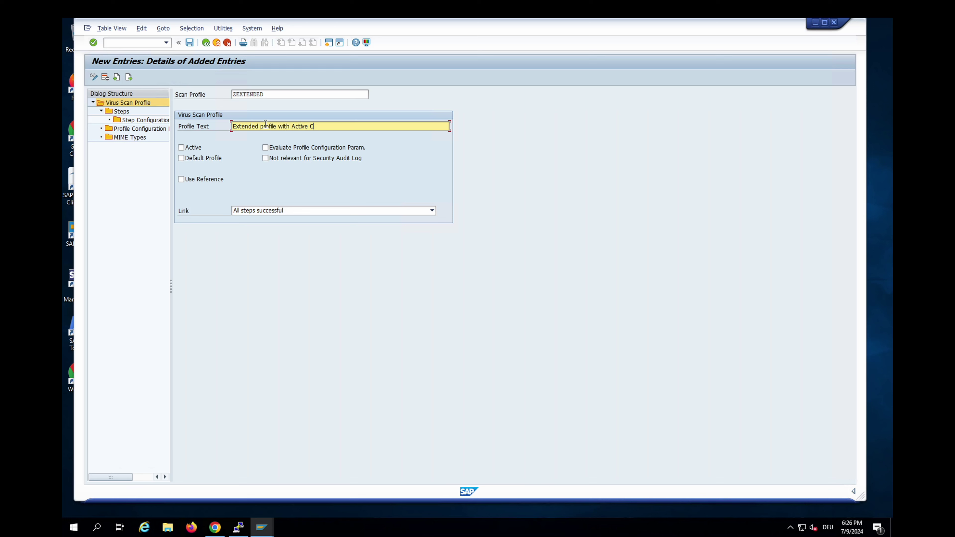
text(ontent check and MIME check)
click(191, 149)
click(276, 150)
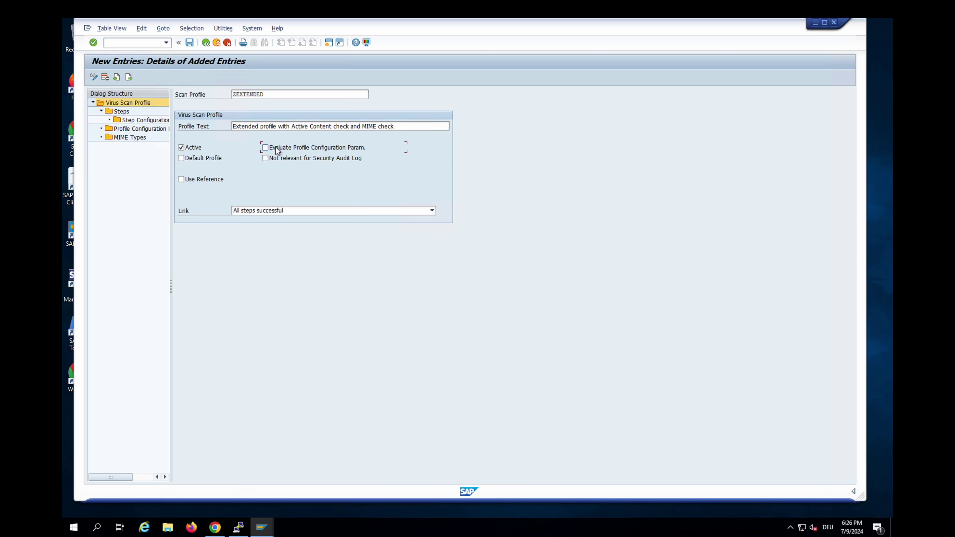
click(196, 157)
Add a step to profile ZEXTENDED at position 1, of type Group, using scanner group BBCLOUD.
double_click(125, 113)
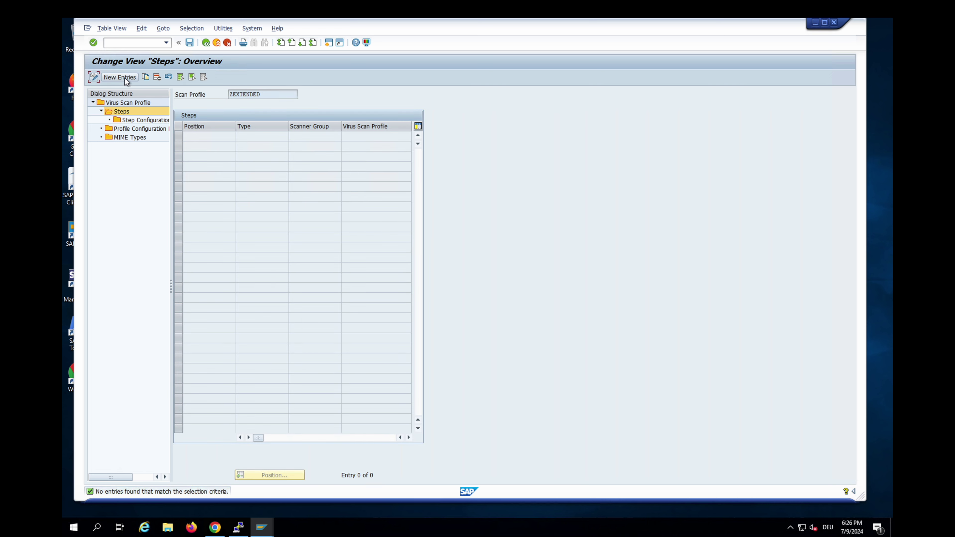
click(125, 78)
click(216, 137)
text(1)
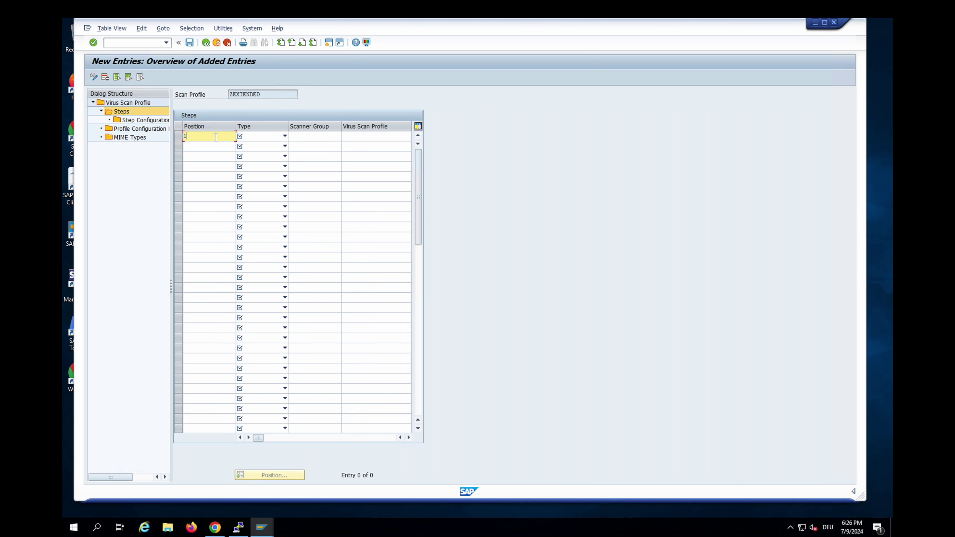
click(284, 137)
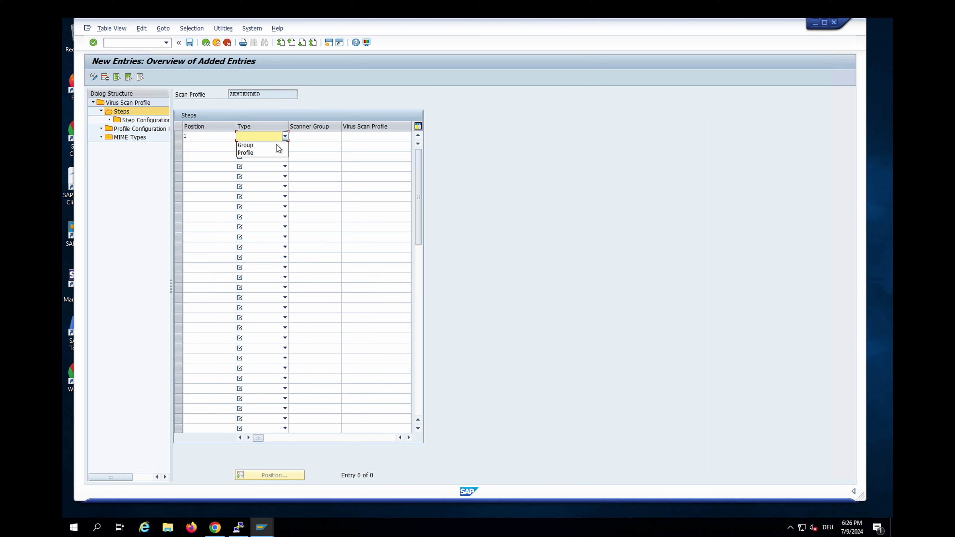
click(275, 145)
click(324, 136)
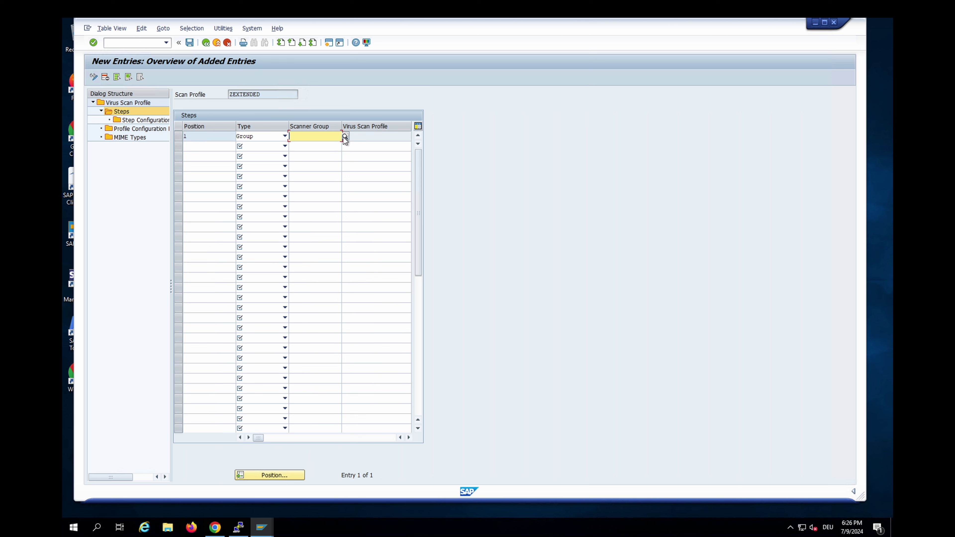
click(345, 136)
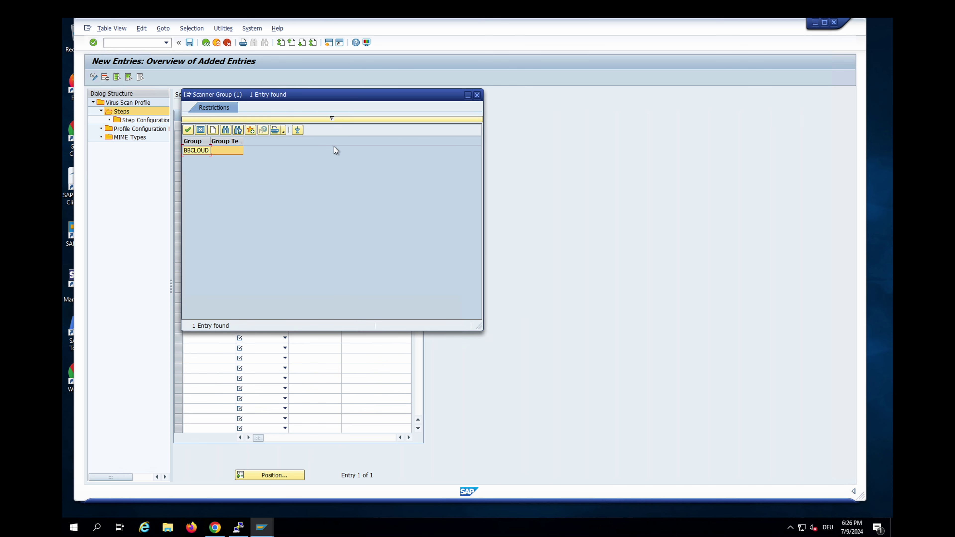
double_click(200, 151)
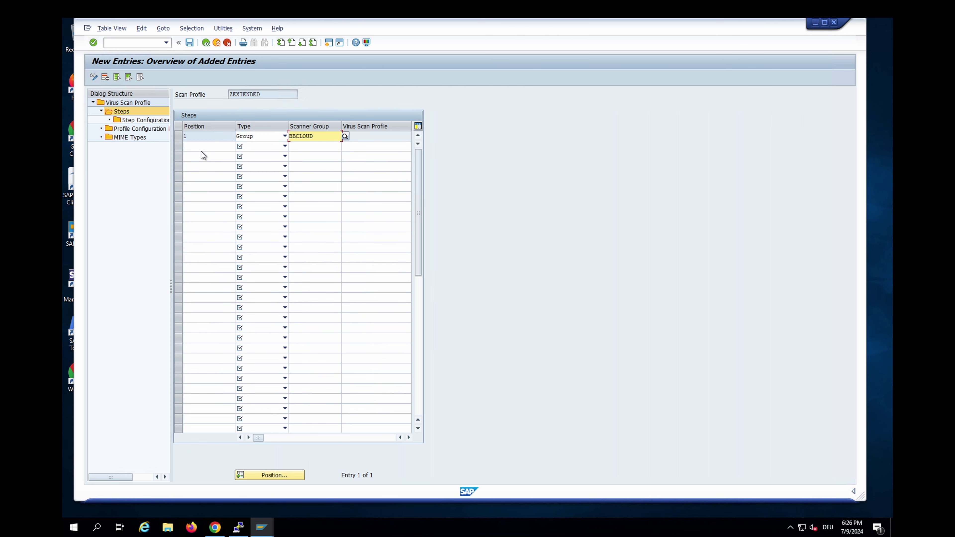
Add the profile configuration parameter CUST_ACTIVE_CONTENT with value 1 to scan profile ZEXTENDED.
double_click(153, 130)
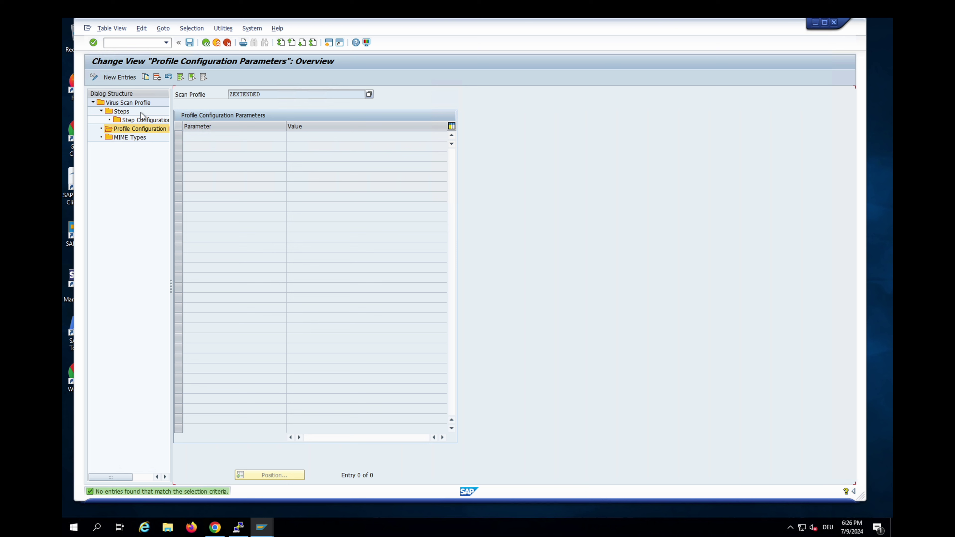
click(119, 79)
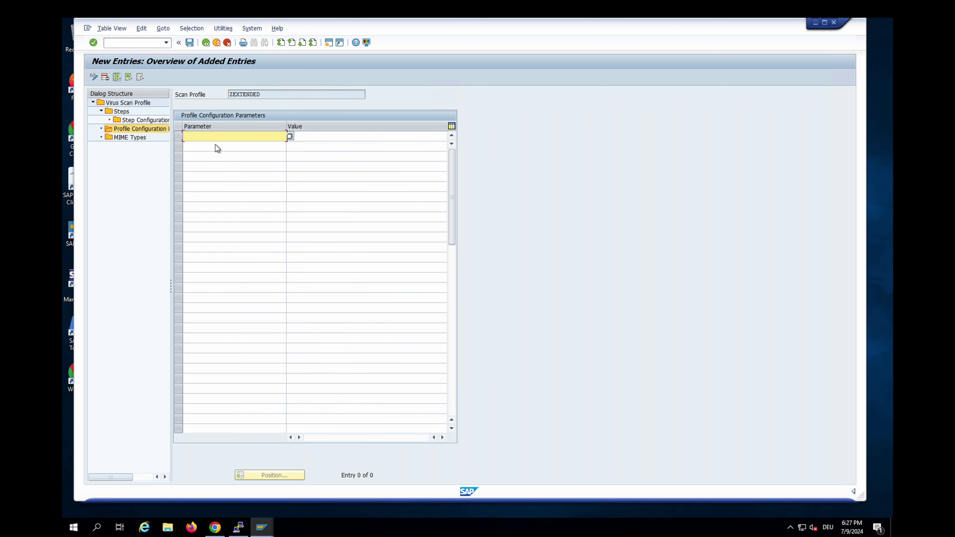
click(290, 136)
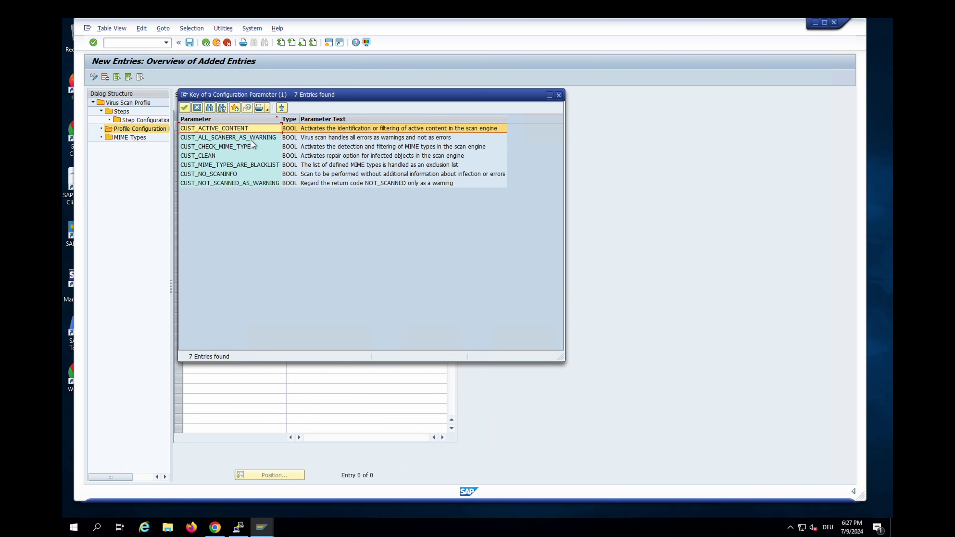
double_click(238, 132)
click(321, 139)
text(1)
Add the parameter CUST_CHECK_MIME_TYPE with value 1 to scan profile ZEXTENDED.
click(279, 147)
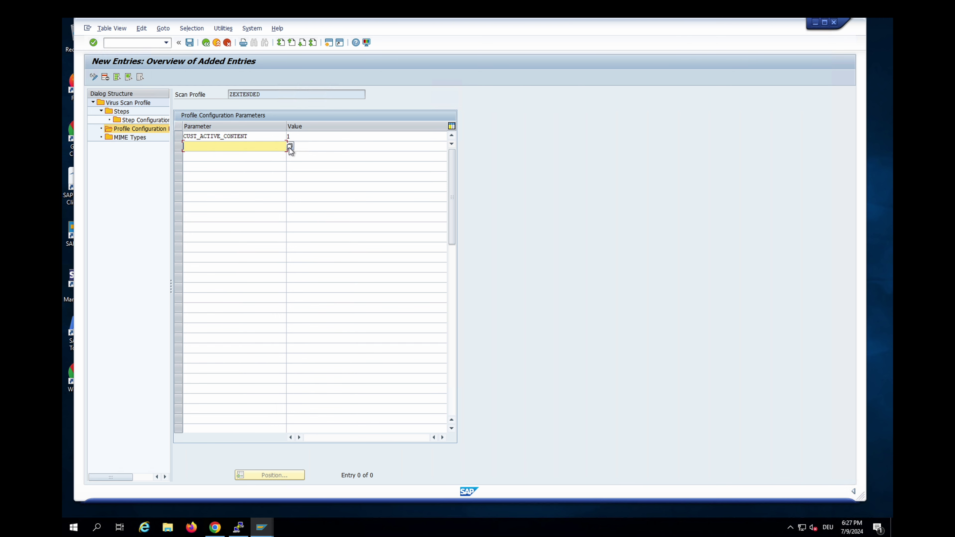
click(289, 147)
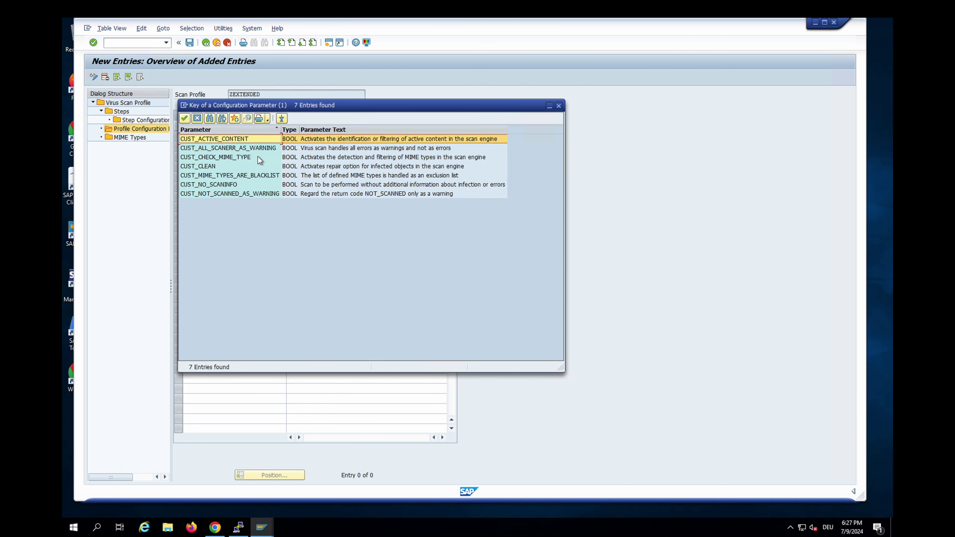
double_click(259, 159)
click(304, 147)
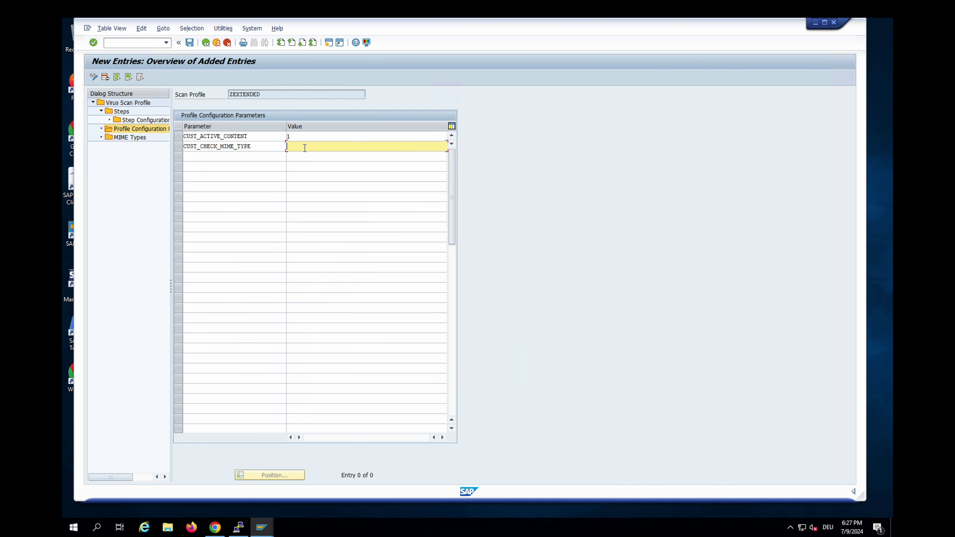
text(1)
Add the parameter CUST_MIME_TYPES_ARE_BLACKLIST with value 0 to ZEXTENDED and save the profile.
click(276, 156)
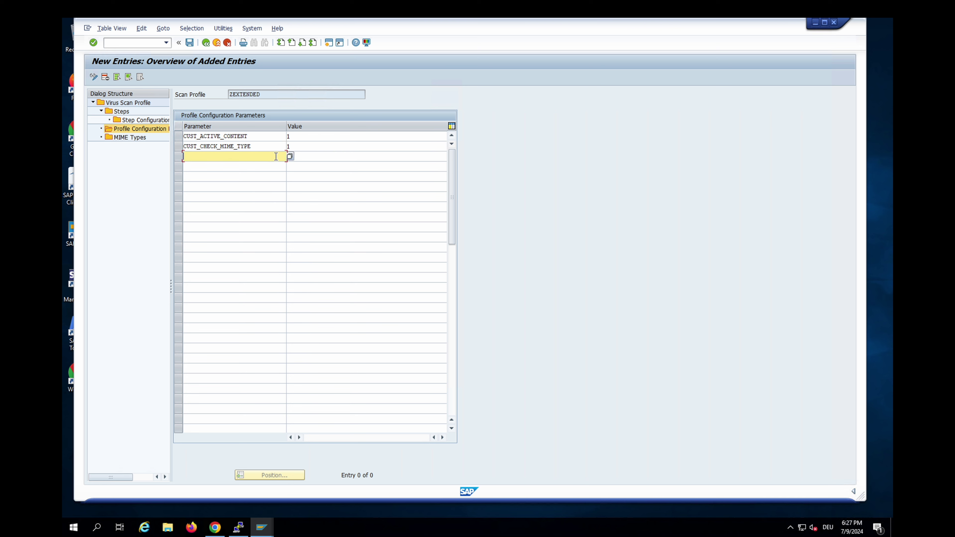
click(289, 157)
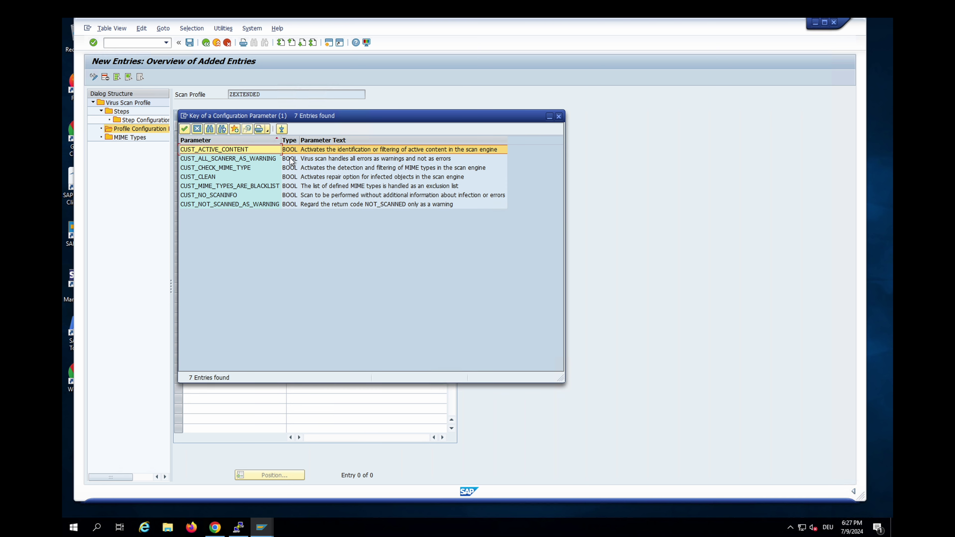
click(270, 186)
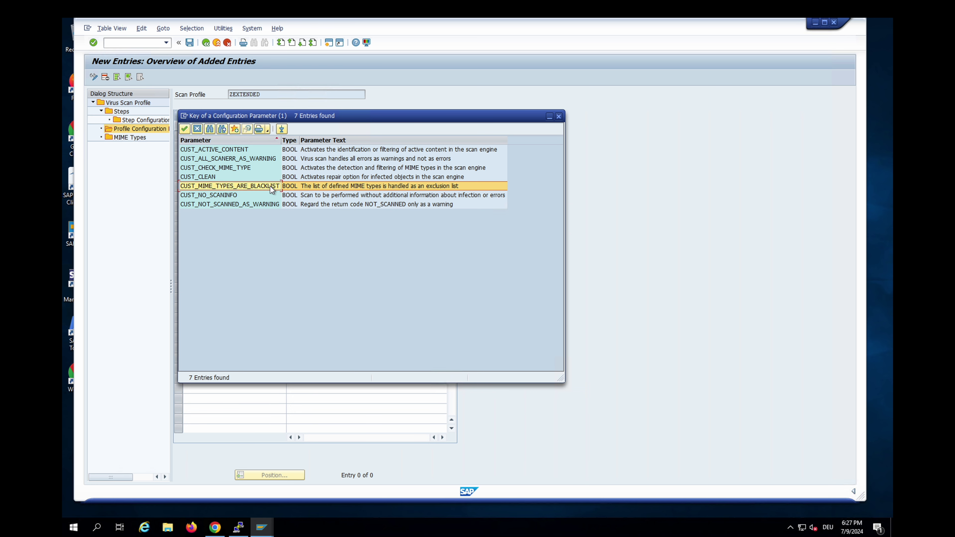
double_click(270, 186)
click(317, 160)
text(0)
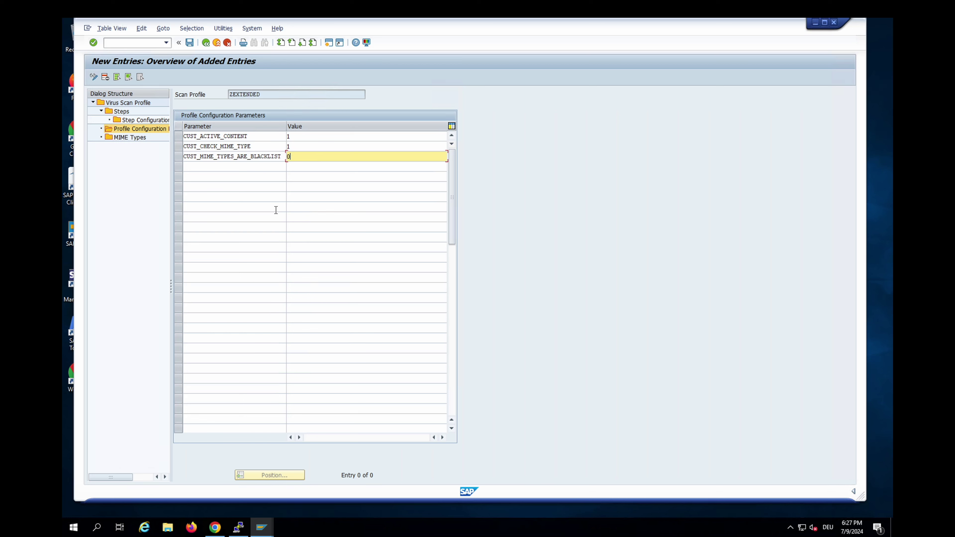
click(191, 43)
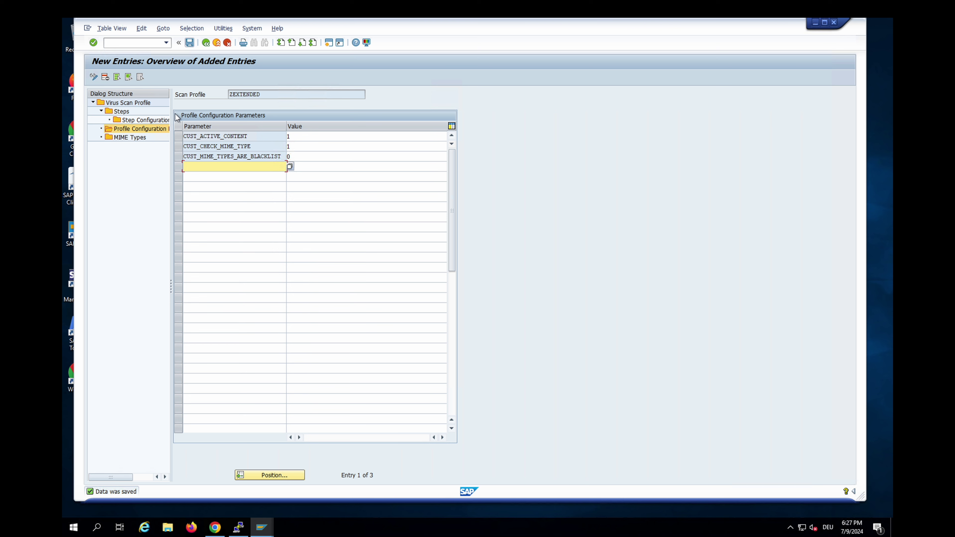
Set the reference profile of scan profile /SCET/GUI_UPLOAD to ZBASIC, mark the profile as active, and save.
key(F3)
key(F3)
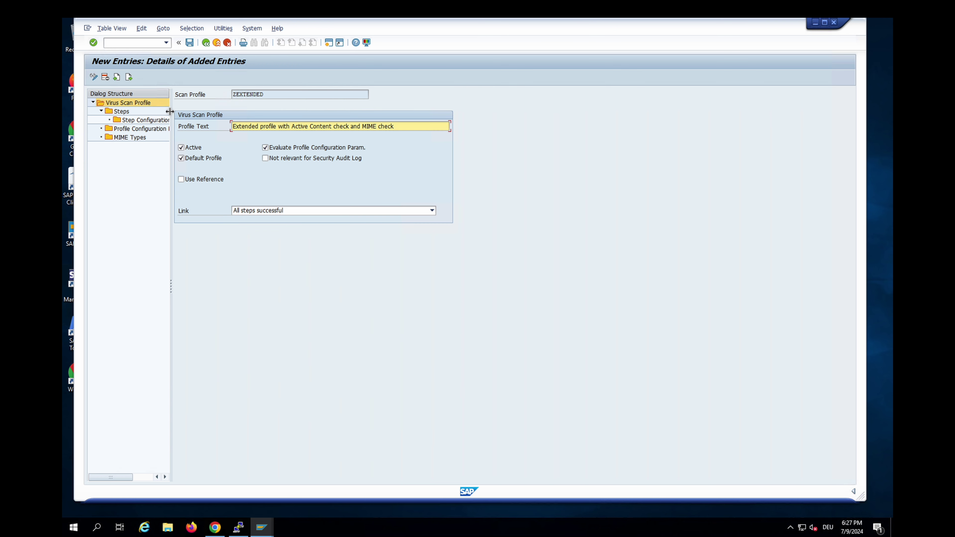
key(F3)
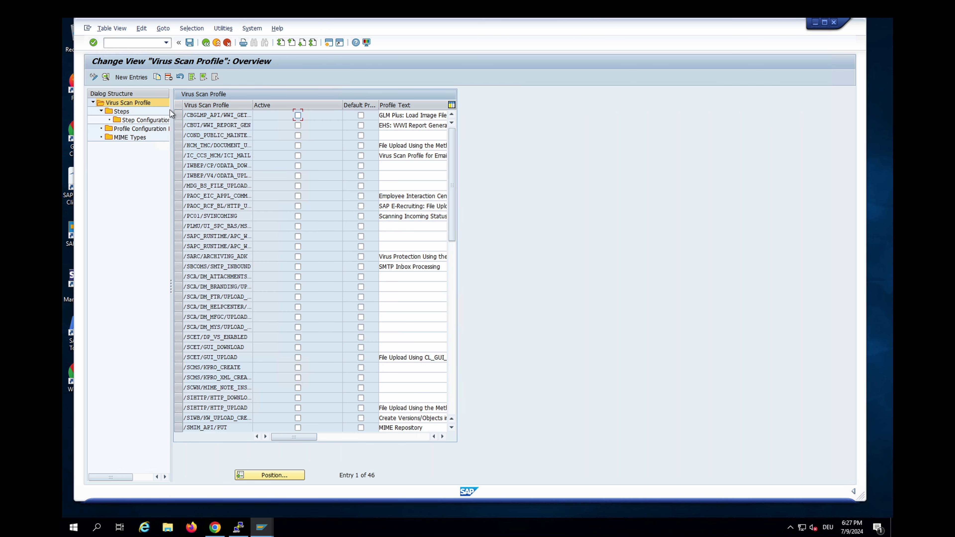
drag(253, 104, 273, 104)
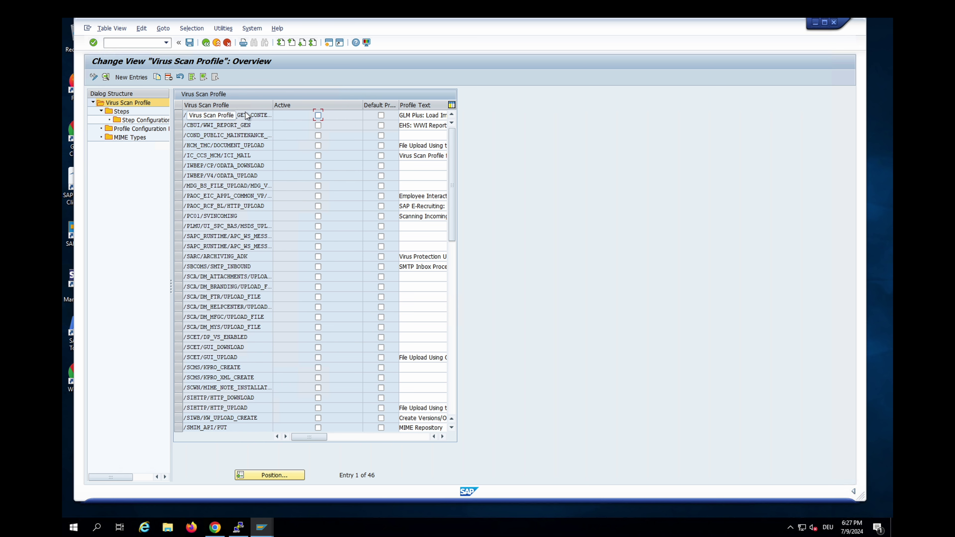
double_click(236, 357)
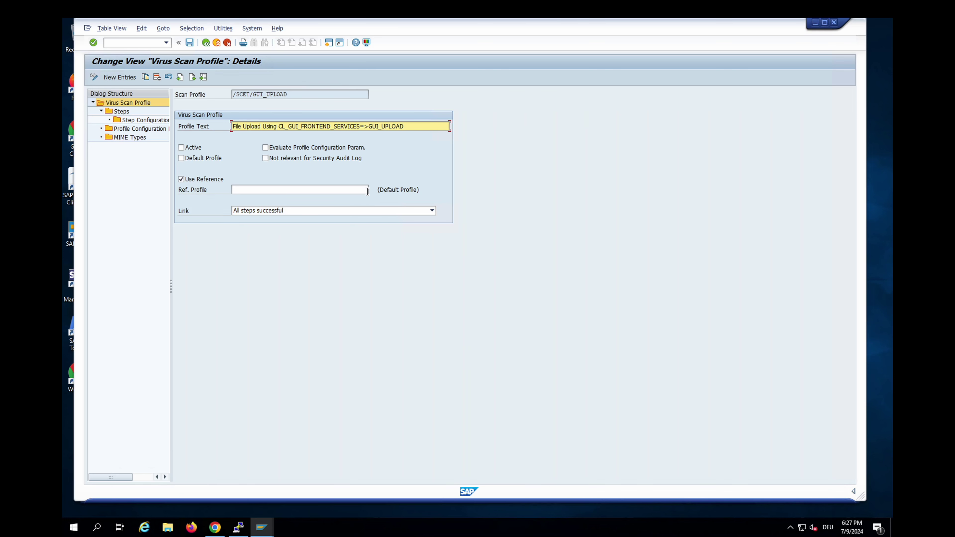
click(266, 190)
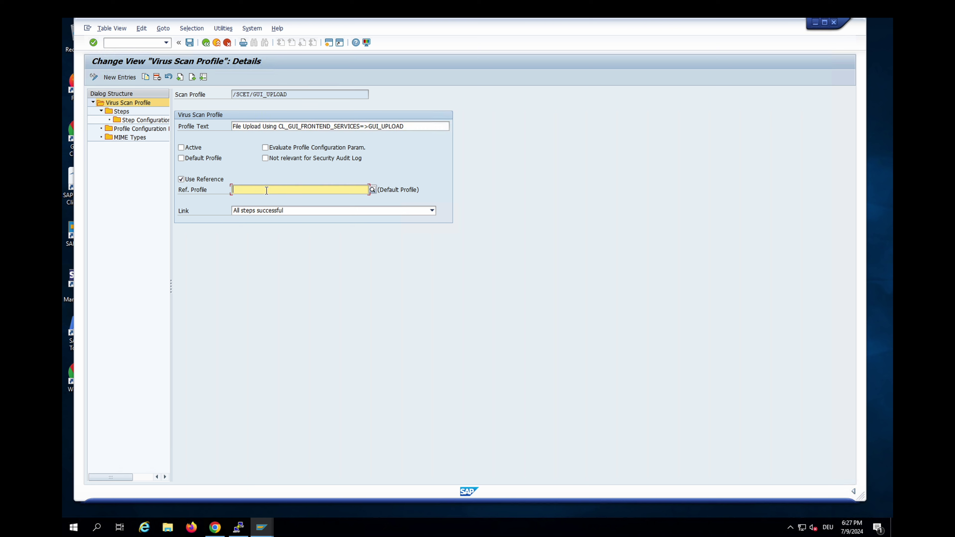
click(370, 189)
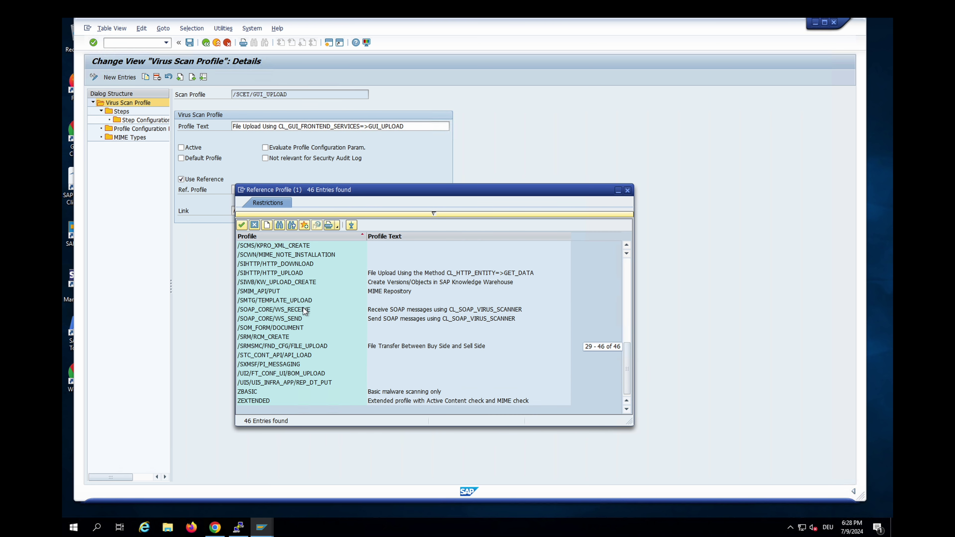
double_click(247, 391)
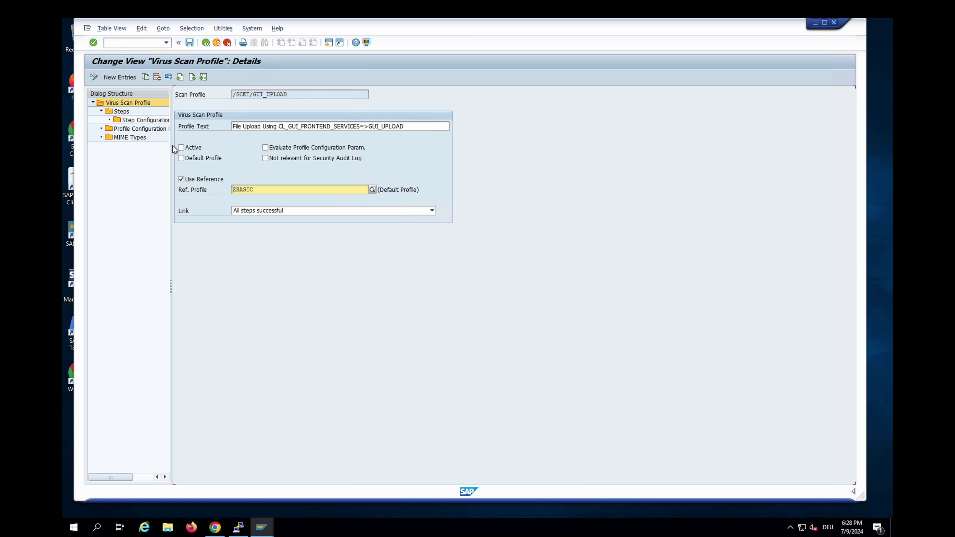
click(190, 43)
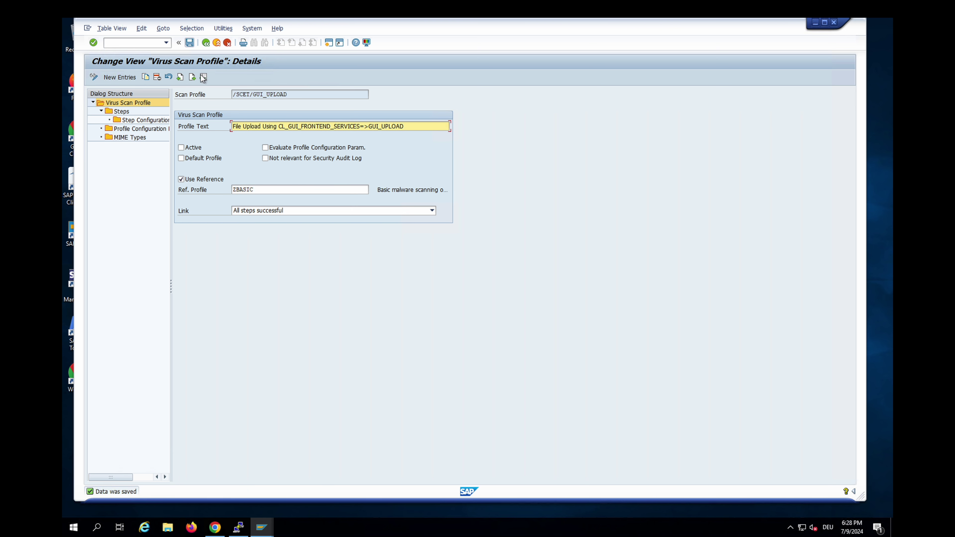
key(F3)
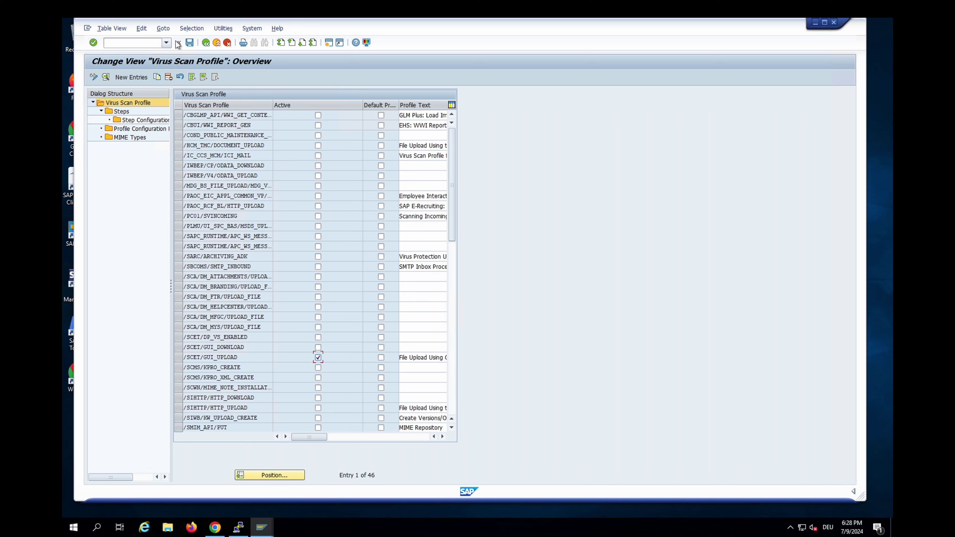
click(189, 42)
Open transaction /n/IWFND/VIRUS_SCAN, clear the V2 option Virus Scan Switched Off, and execute the configuration.
click(138, 44)
text(/)
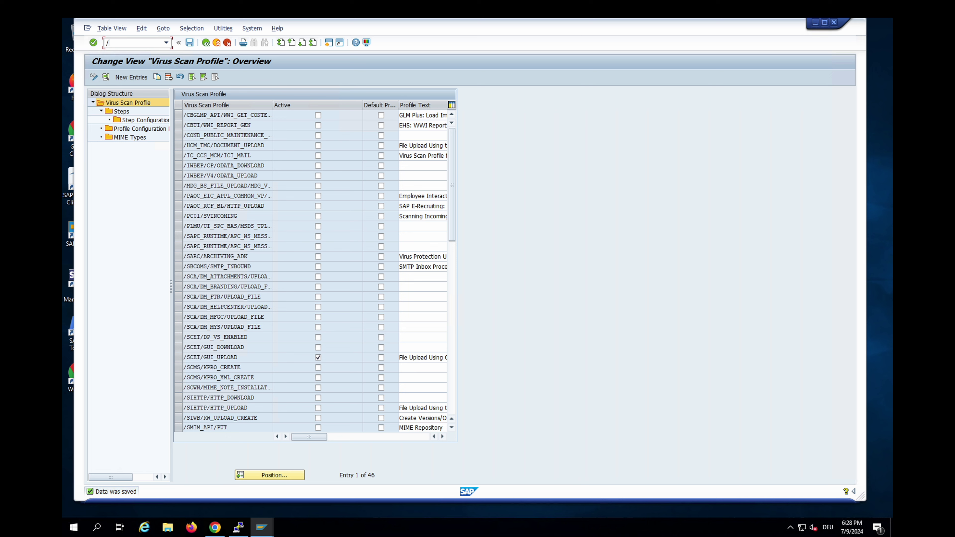
text(n/IW)
text(FNC)
text(D)
text(/VIRUS_SC)
text(AN)
key(Return)
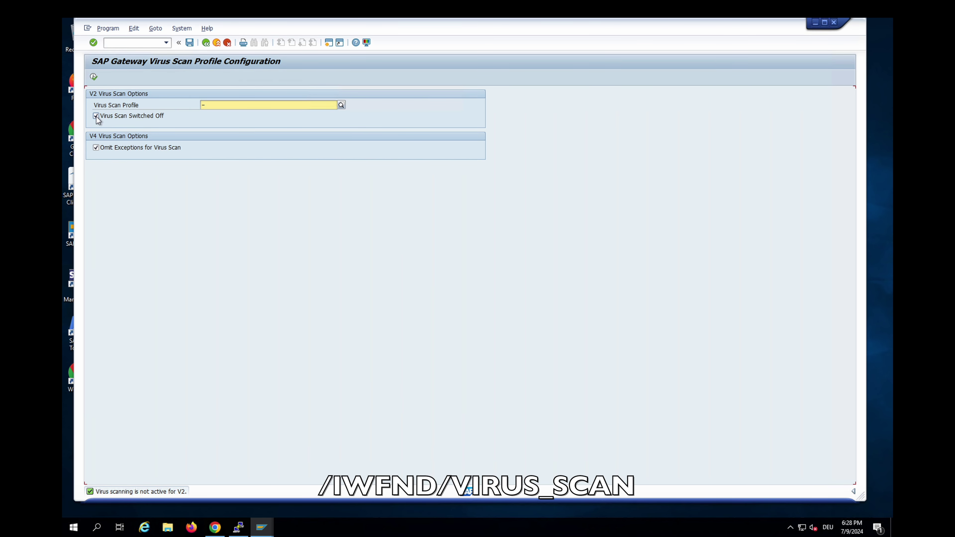
click(96, 116)
click(94, 77)
click(94, 77)
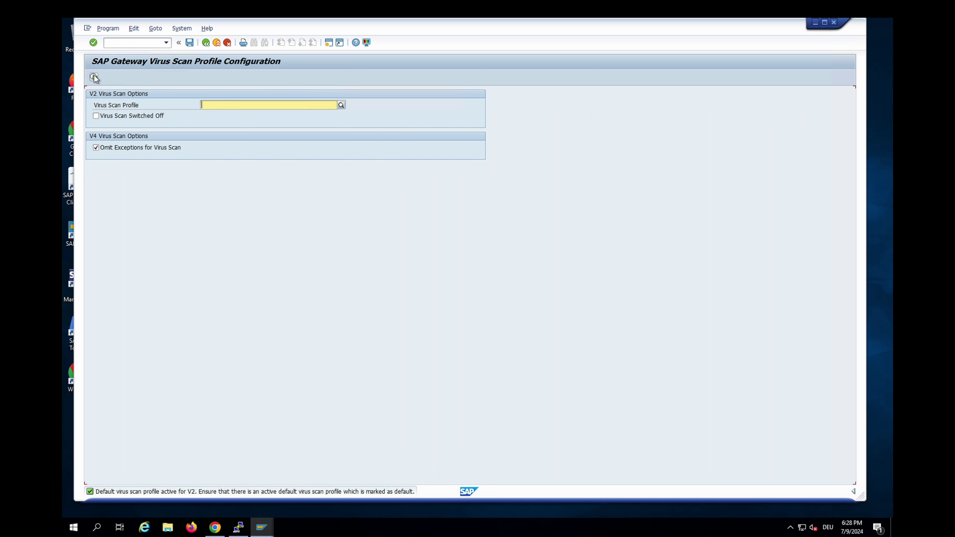
Open transaction /nvscantest and scan the EICAR Anti-Virus Test File with the default profile, accepting the legal note.
click(147, 44)
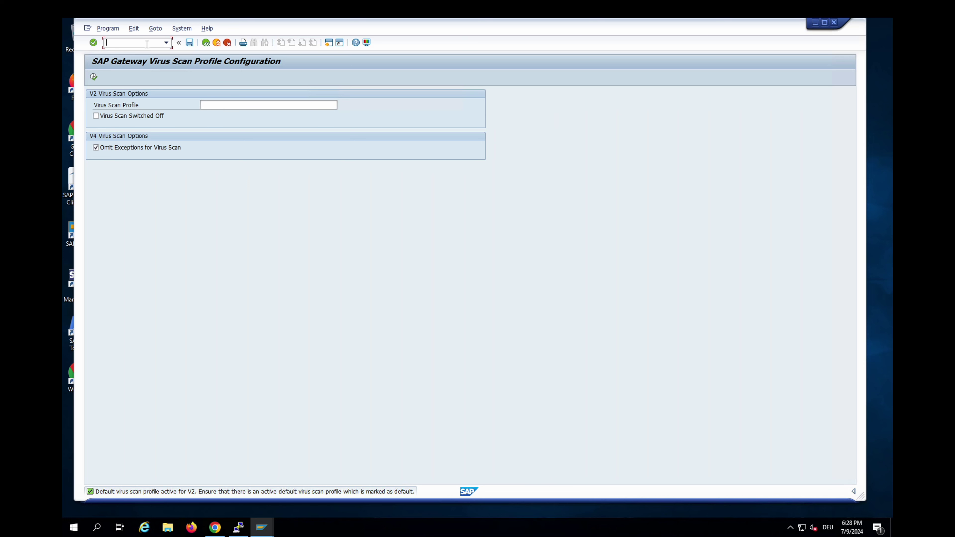
text(/nvscantest)
key(Return)
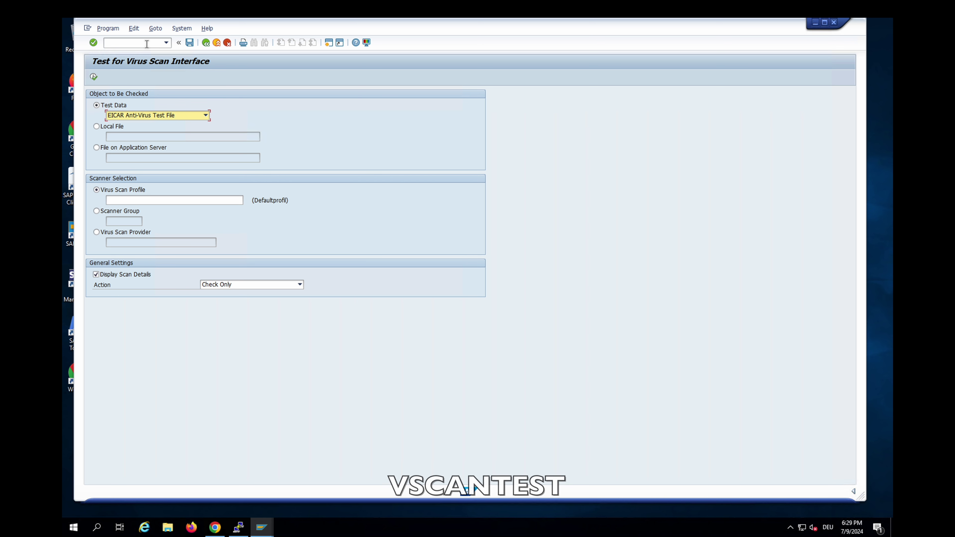
click(94, 77)
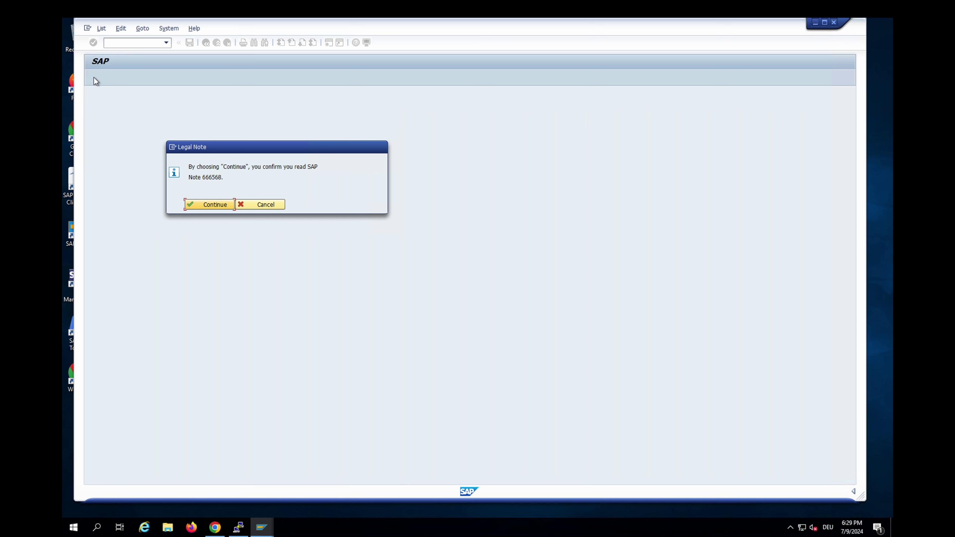
click(203, 204)
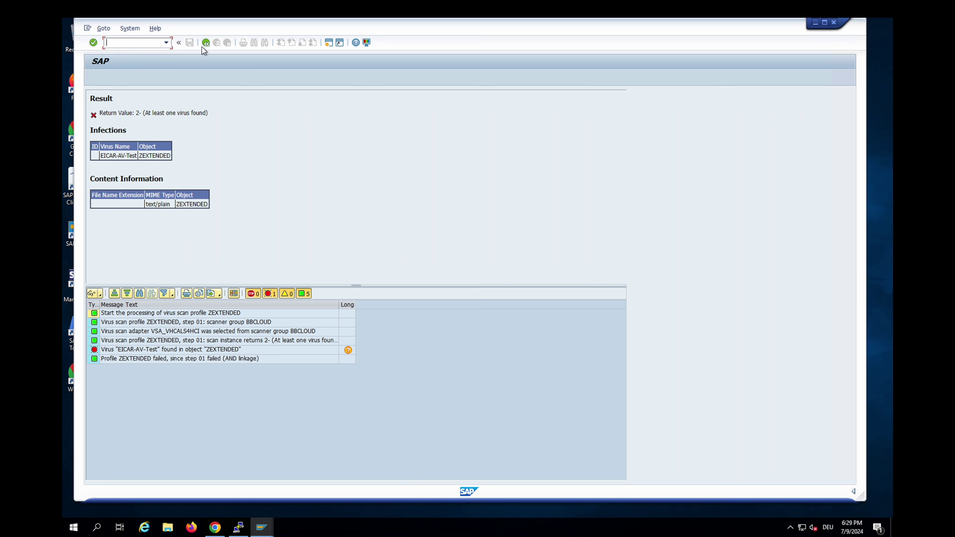
click(205, 43)
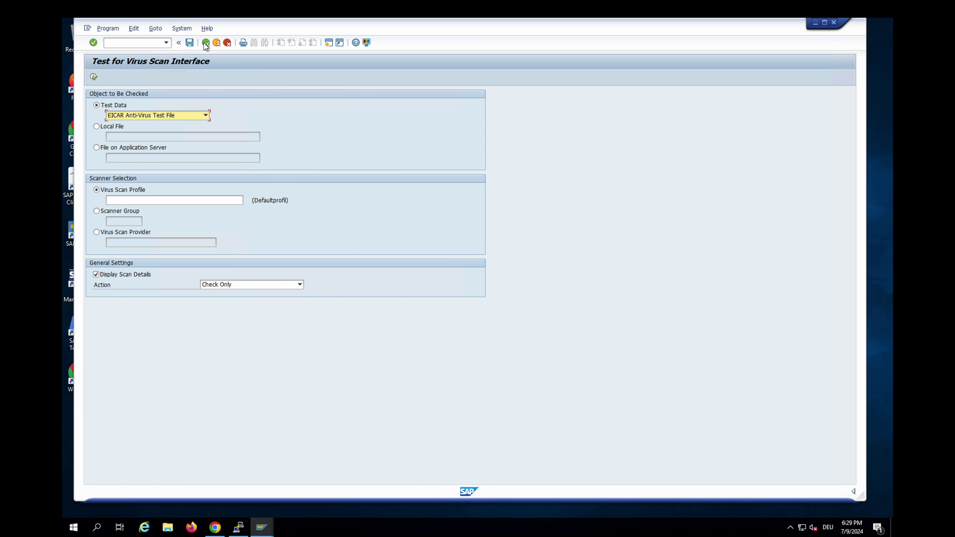
Run the virus scan test on the Shakespeare: Sonnet 18 (ASCII) test data and return to the test form.
click(141, 115)
click(143, 131)
click(93, 78)
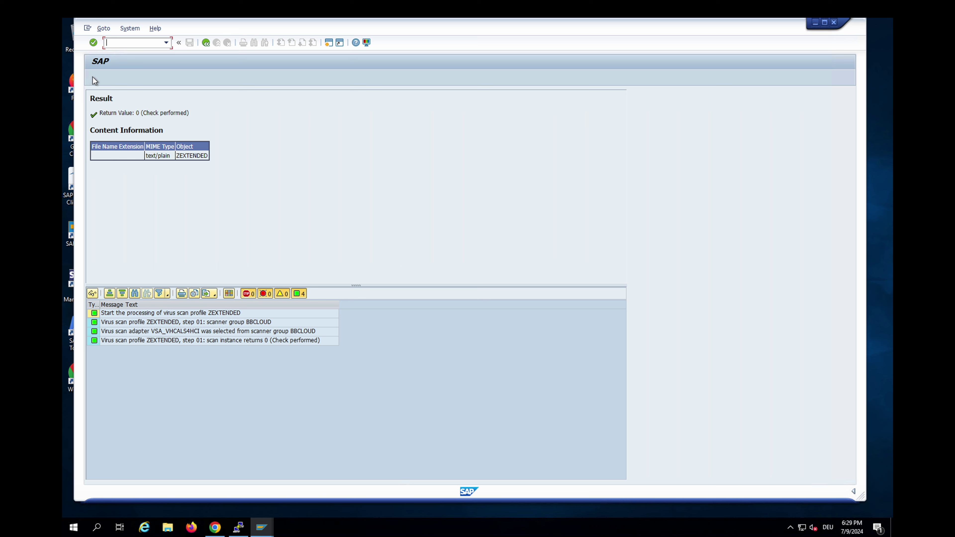
click(207, 44)
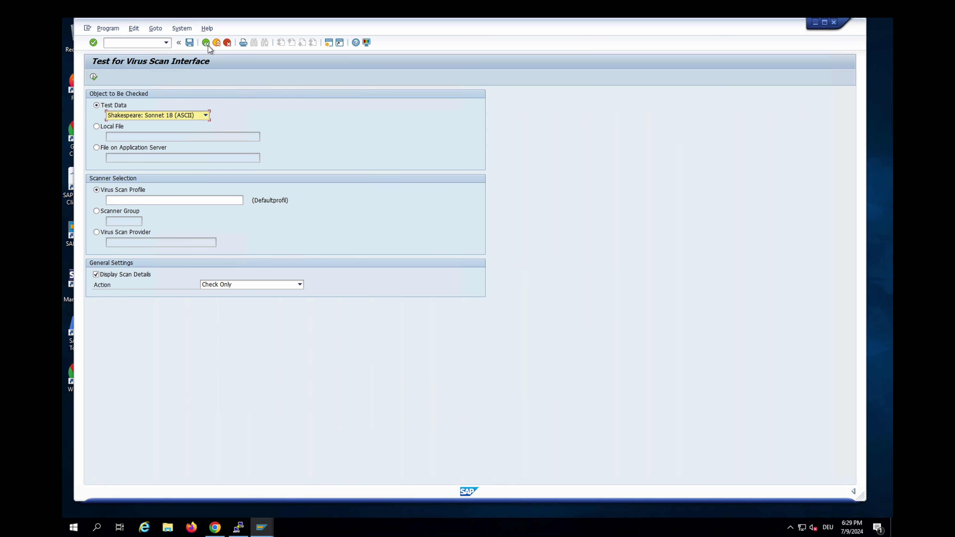
Scan the local file file-example_PDF_1MB.pdf from Documents, allowing file access, and return to the test form.
click(120, 128)
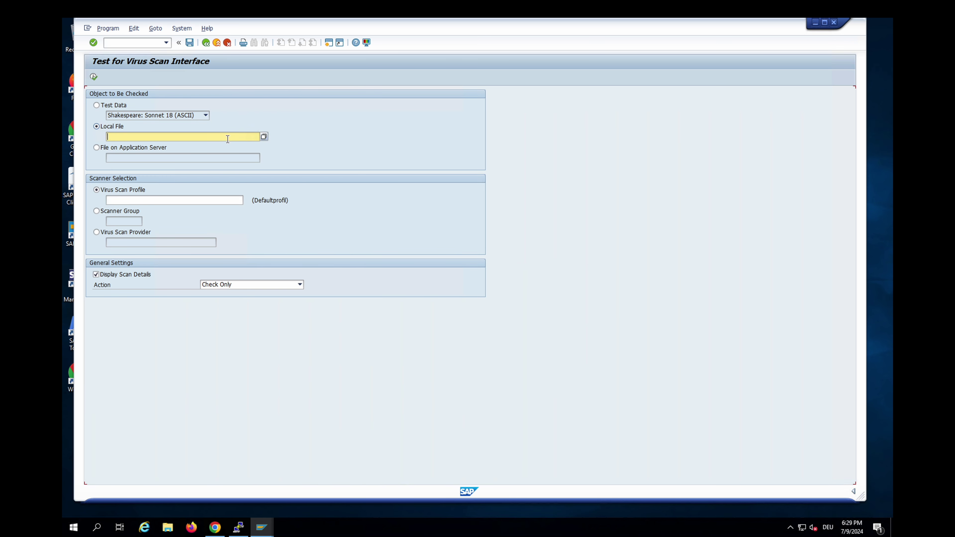
click(264, 136)
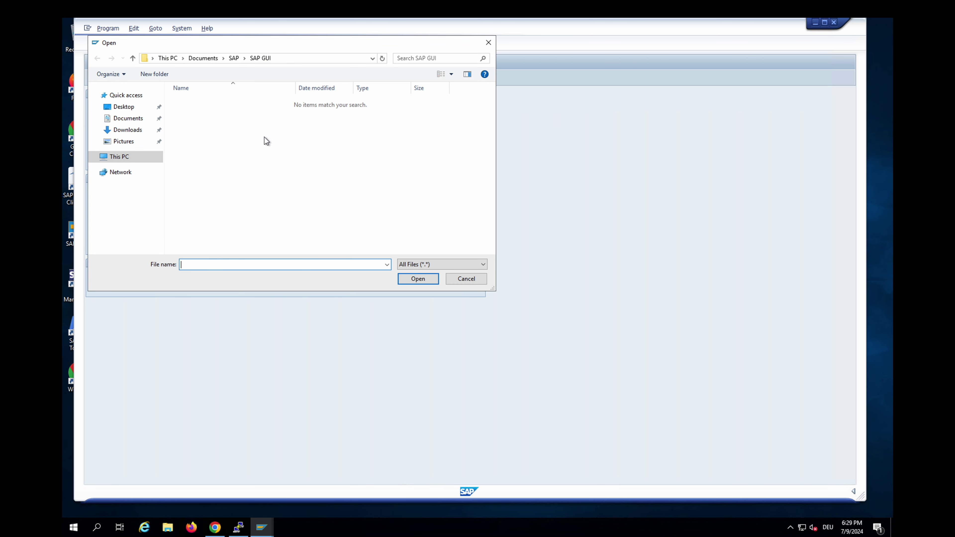
click(130, 121)
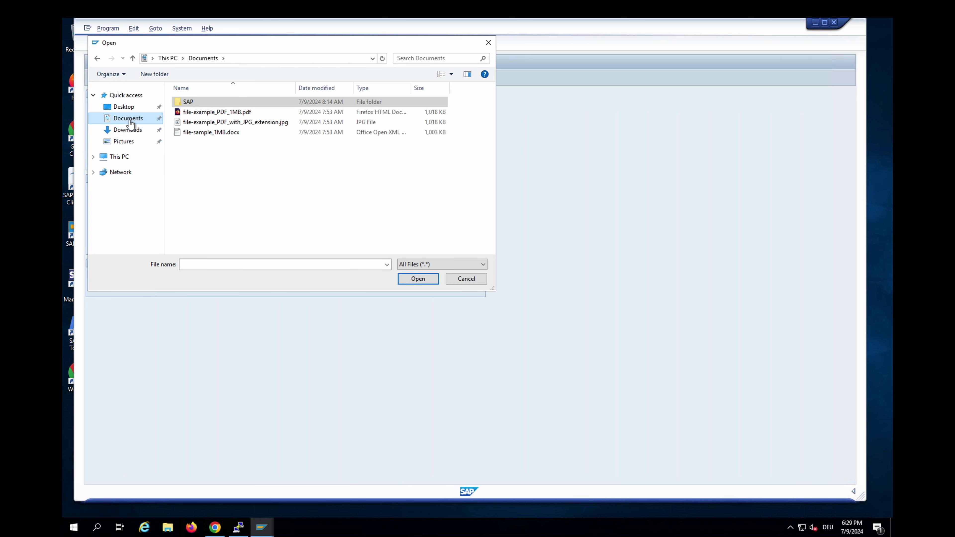
click(220, 113)
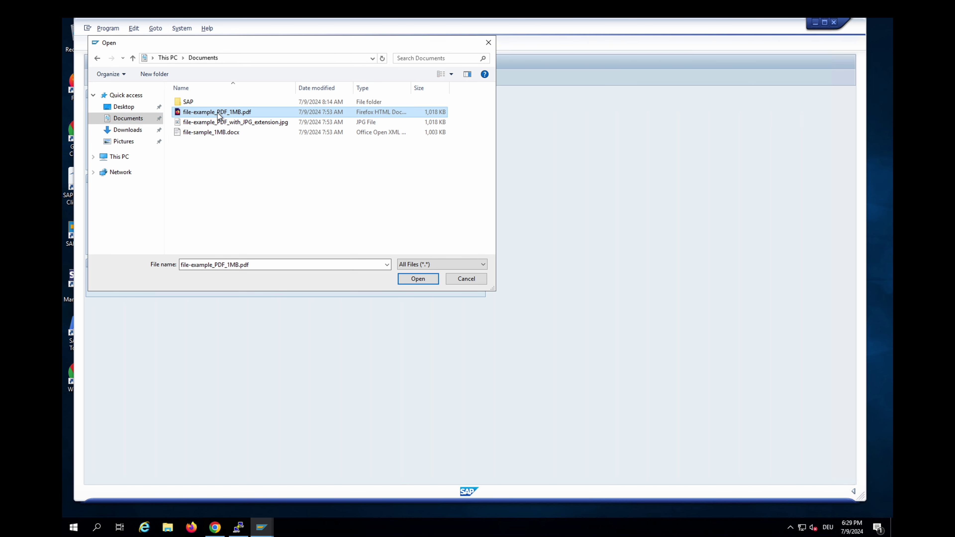
click(408, 278)
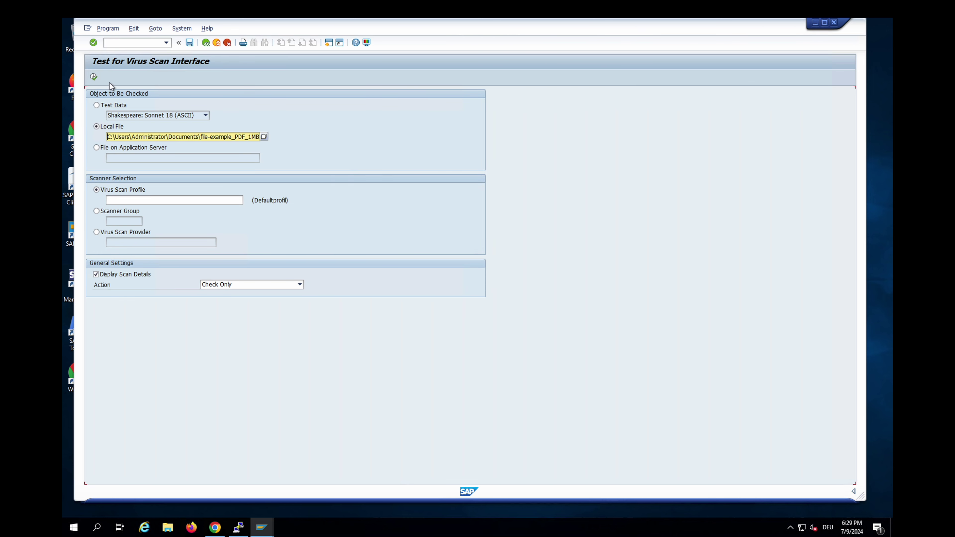
click(94, 77)
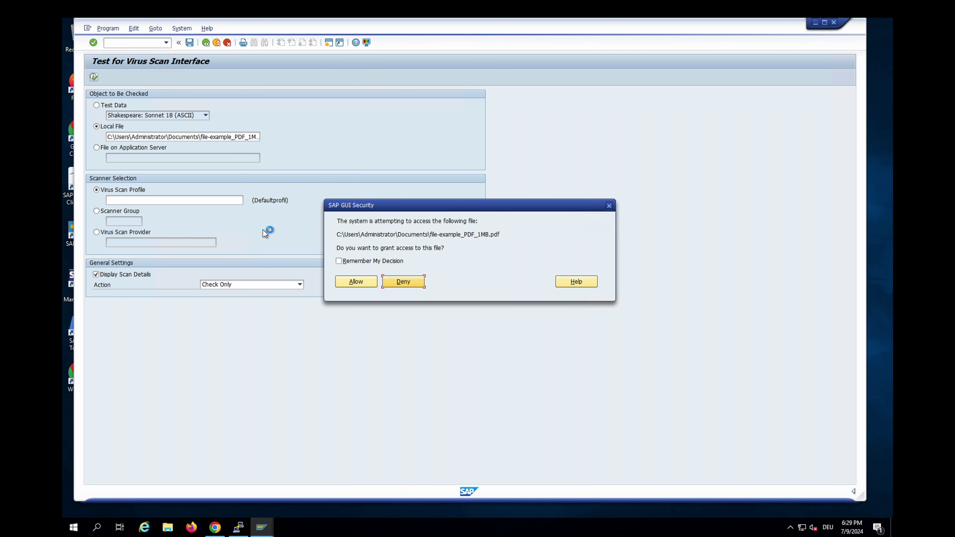
click(358, 282)
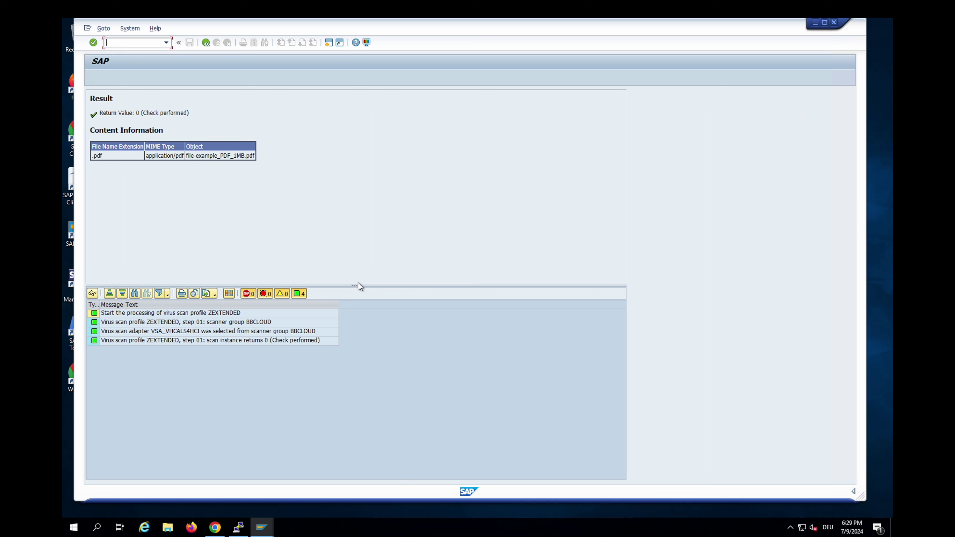
click(206, 42)
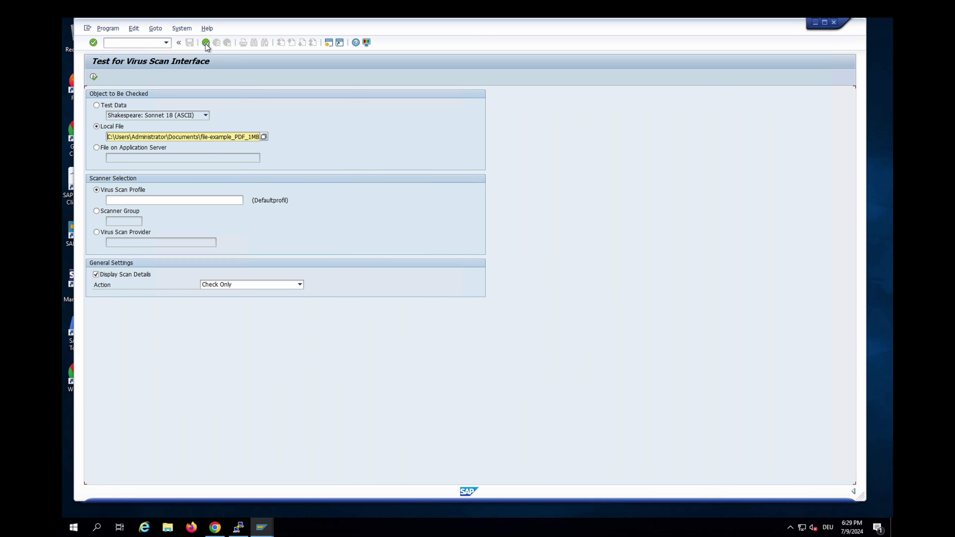
Scan the local file file-example_PDF_with_JPG_extension.jpg using the action Use settings of the profile, allowing file access and remembering the decision.
click(264, 136)
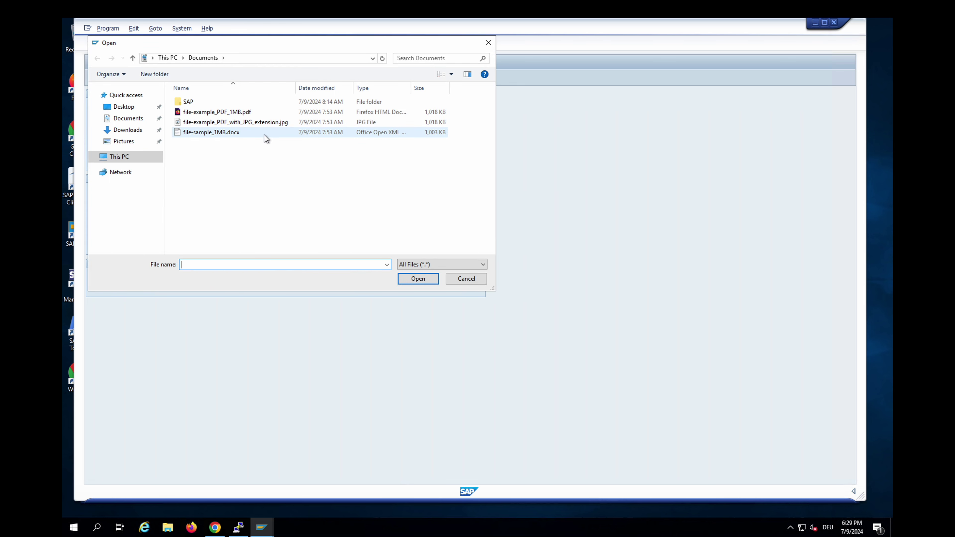
click(262, 123)
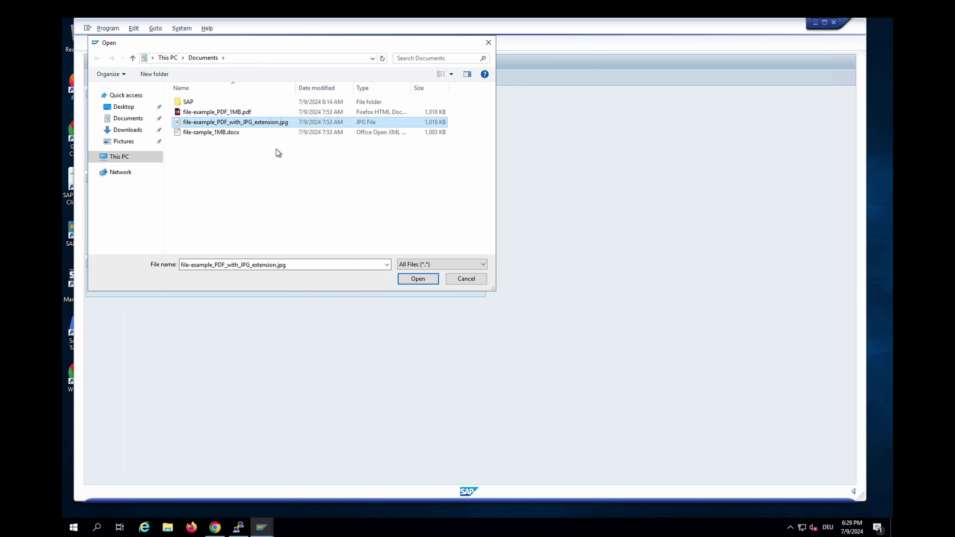
click(415, 279)
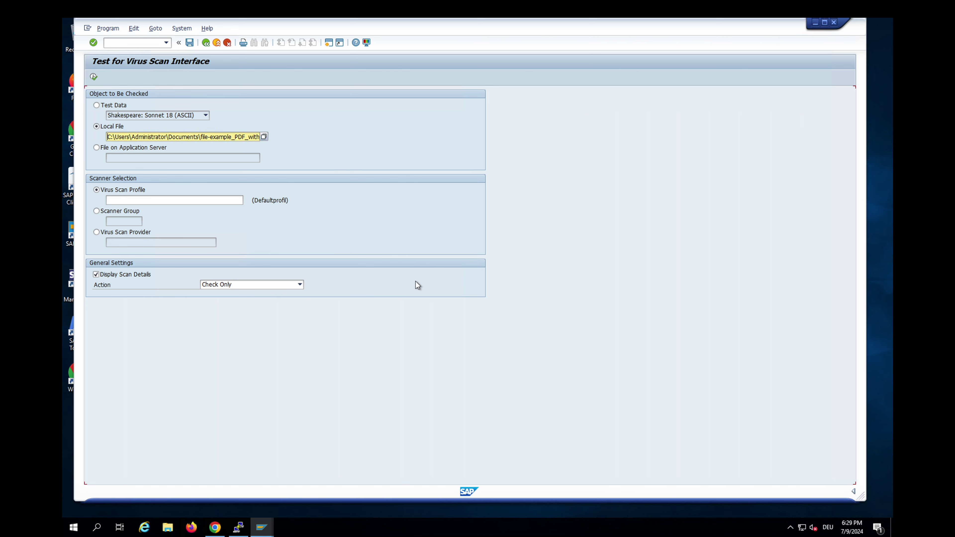
click(299, 284)
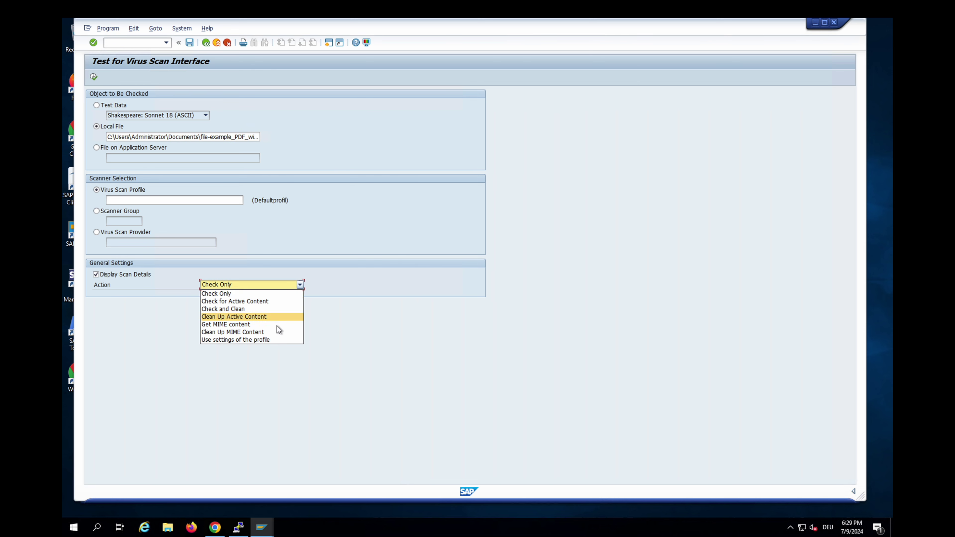
click(277, 340)
click(93, 77)
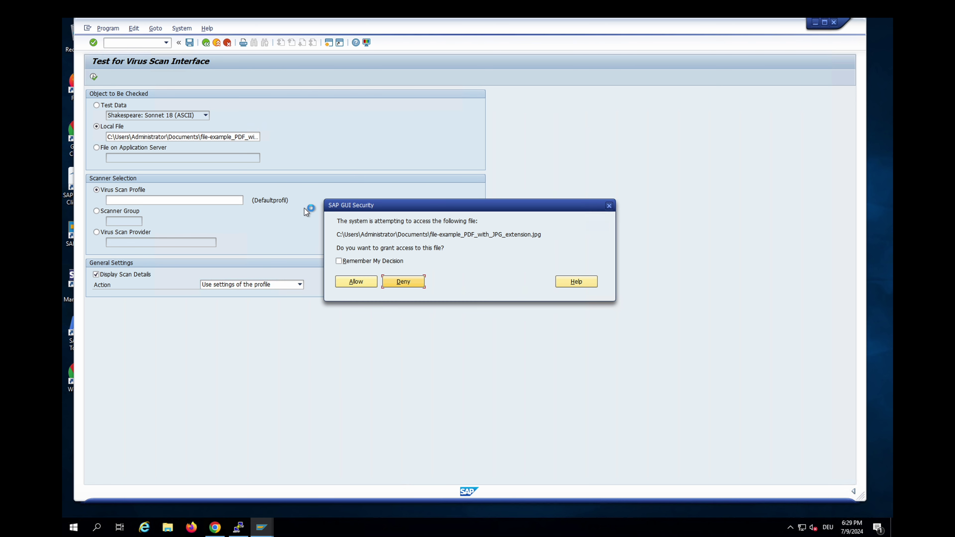
click(352, 260)
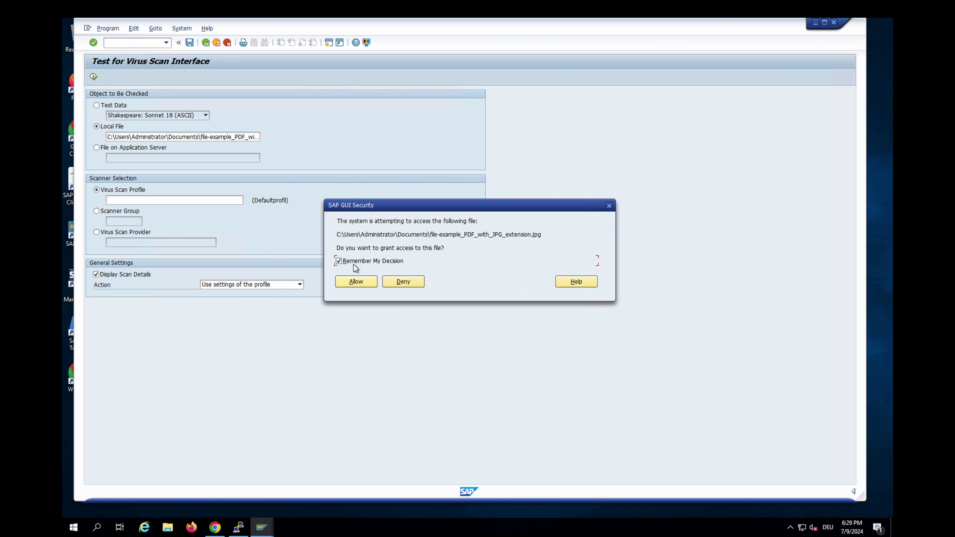
click(355, 282)
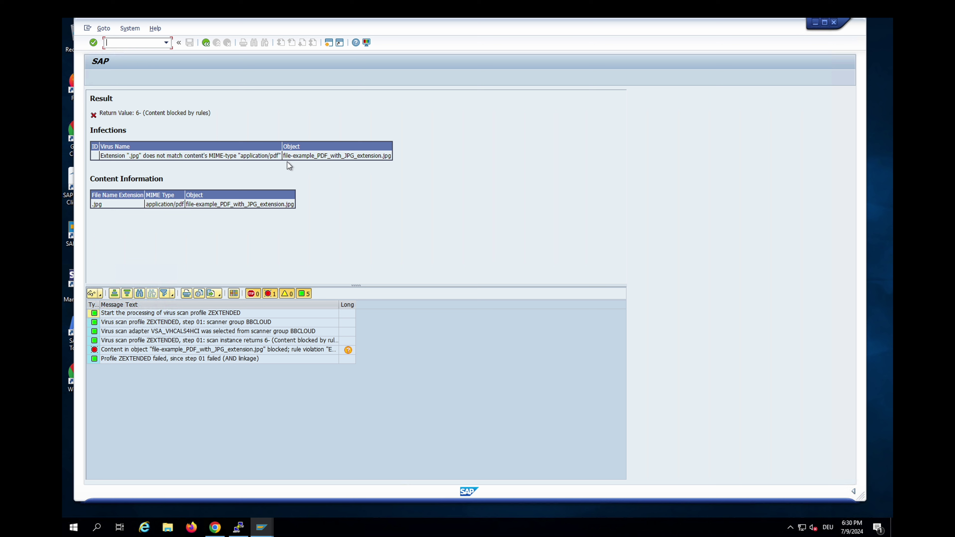
Switch to the bowbridge Customer Portal in Chrome and view the scan logs for the last 5 minutes.
click(217, 531)
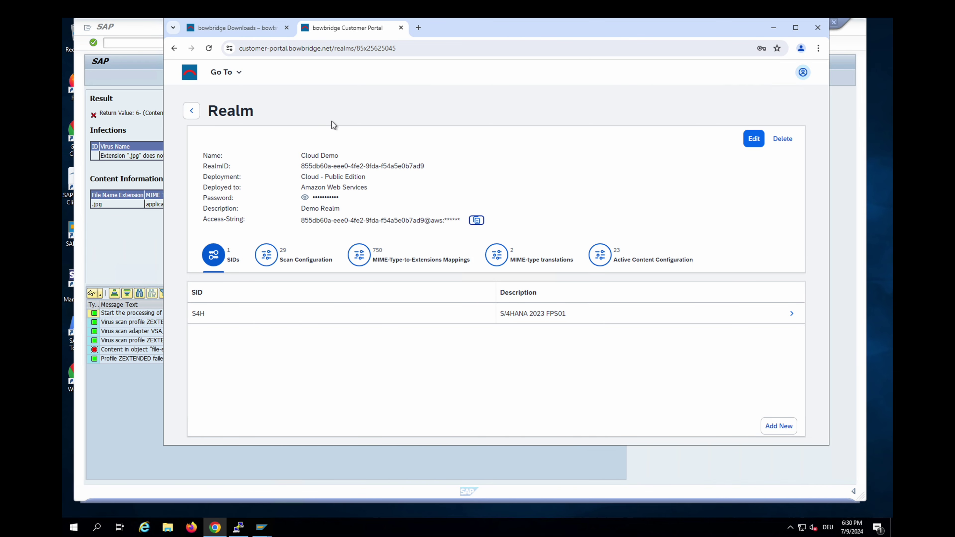
click(230, 73)
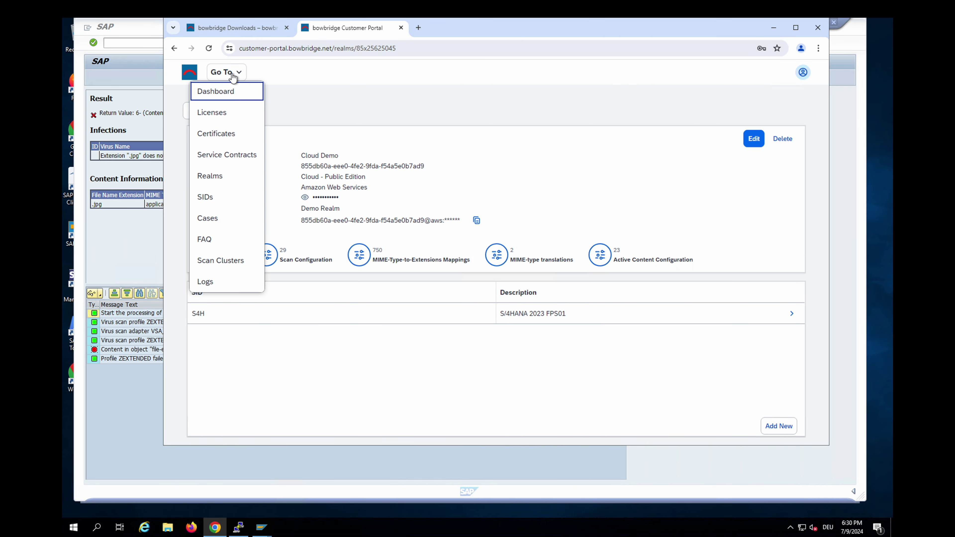
click(225, 282)
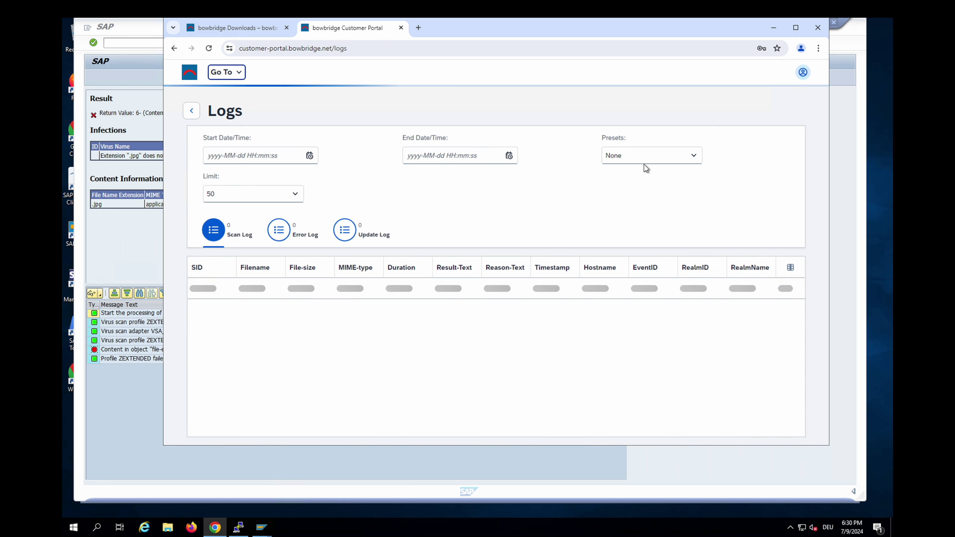
click(646, 165)
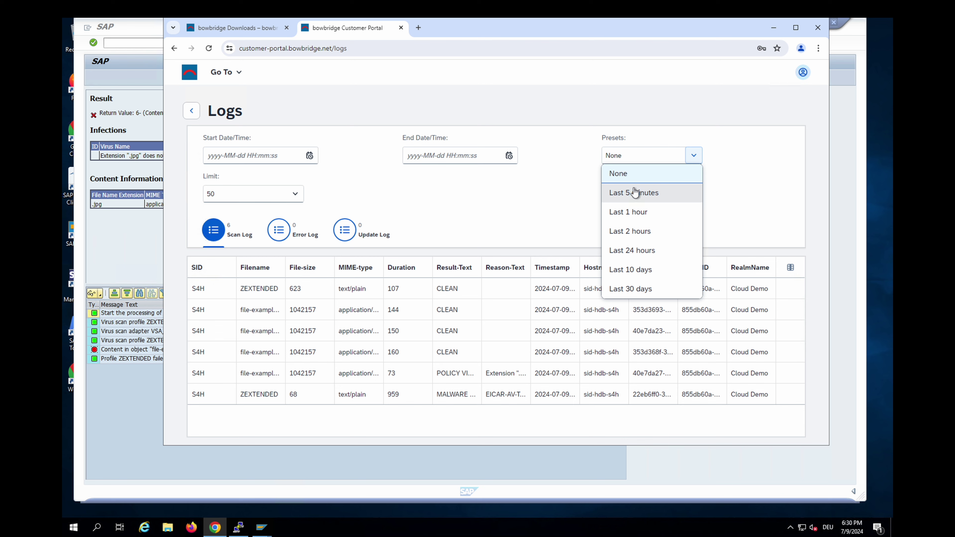
click(635, 192)
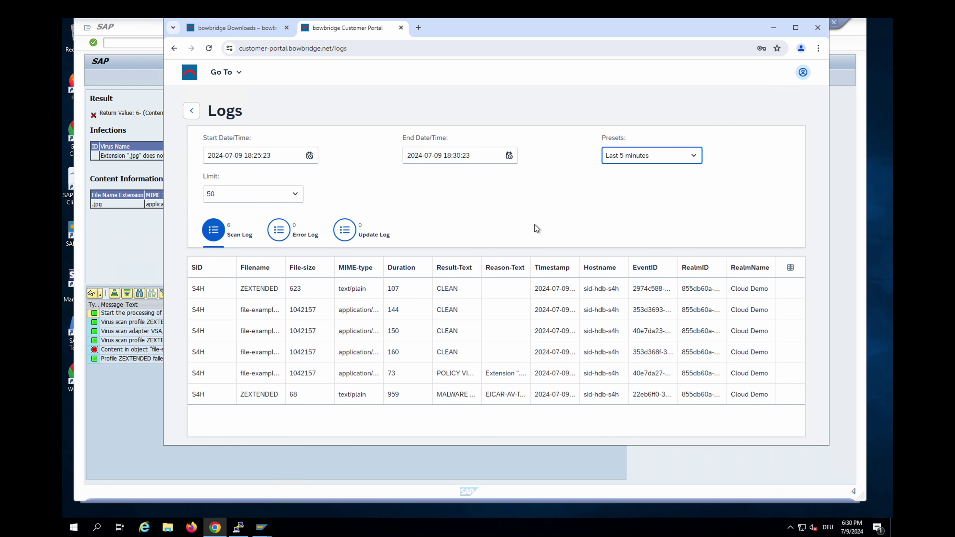